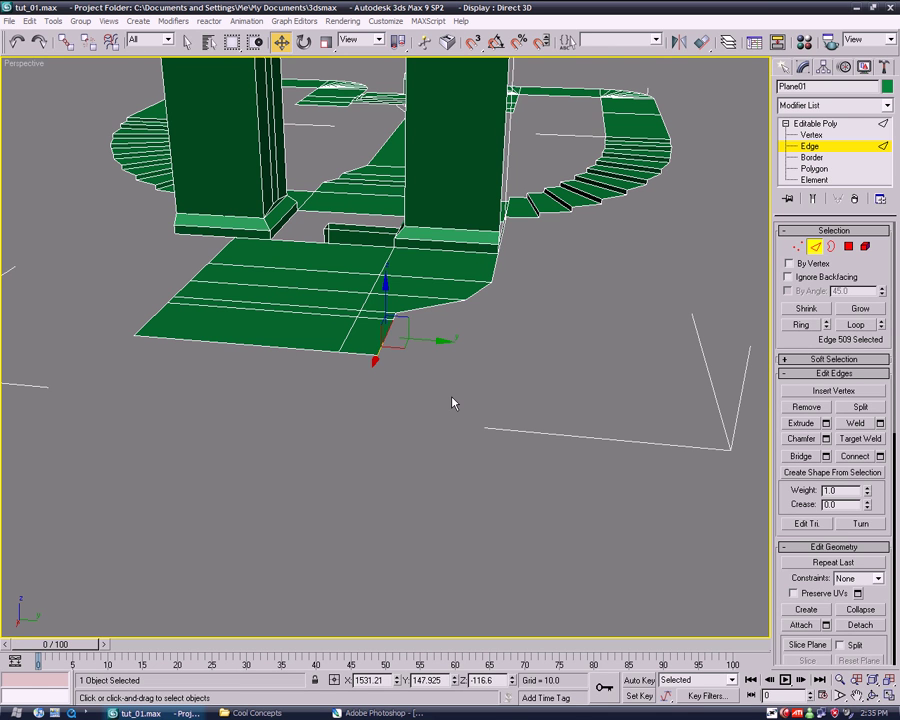
Select floor platform edges while orbiting out to reveal the pillars and curved path.
left_click(386, 296)
mouse_move(386, 299)
middle_mouse_down("alt")
mouse_move(489, 357)
mouse_move(502, 338)
mouse_move(468, 317)
mouse_move(537, 317)
middle_mouse_up("alt")
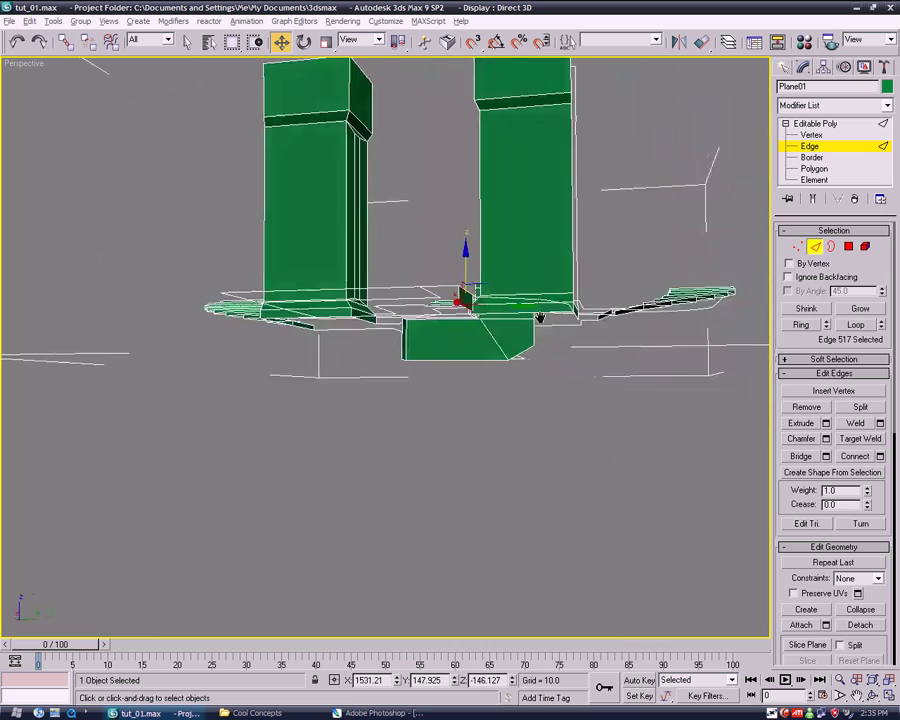
left_click(330, 308)
mouse_move(436, 350)
middle_mouse_down("alt")
mouse_move(449, 406)
mouse_move(481, 461)
middle_mouse_up("alt")
mouse_move(377, 350)
middle_mouse_down("alt")
mouse_move(472, 364)
mouse_move(249, 366)
middle_mouse_up("alt")
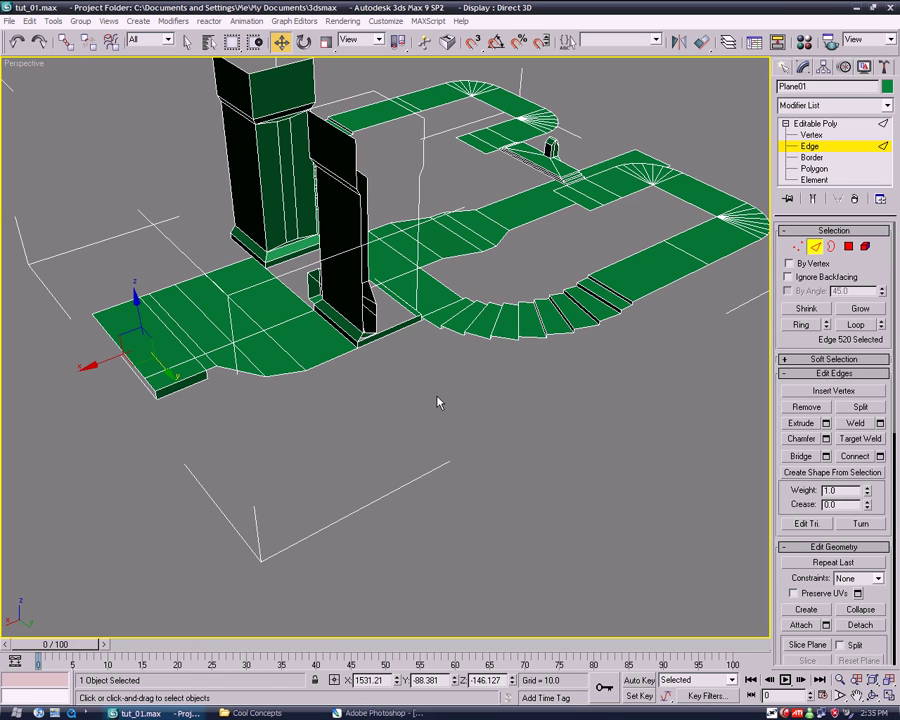
Orbit and zoom around the pillars to view the stairs from another side.
mouse_move(342, 520)
middle_mouse_down("alt")
mouse_move(355, 462)
mouse_move(399, 443)
middle_mouse_up("alt")
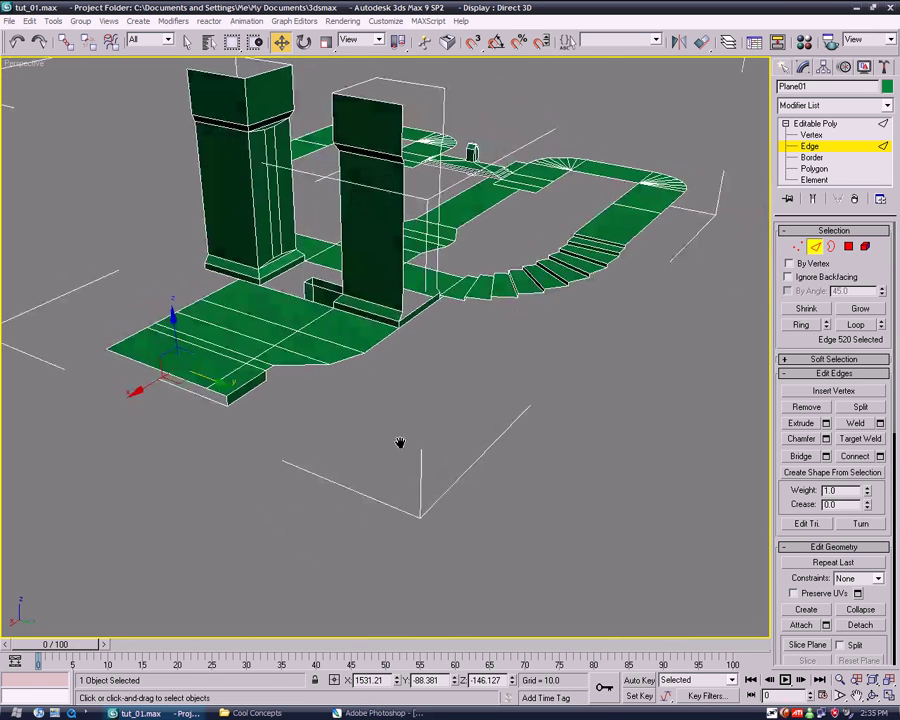
scroll(405, 440, "up", 1)
scroll(431, 424, "up", 3)
scroll(440, 420, "up", 3)
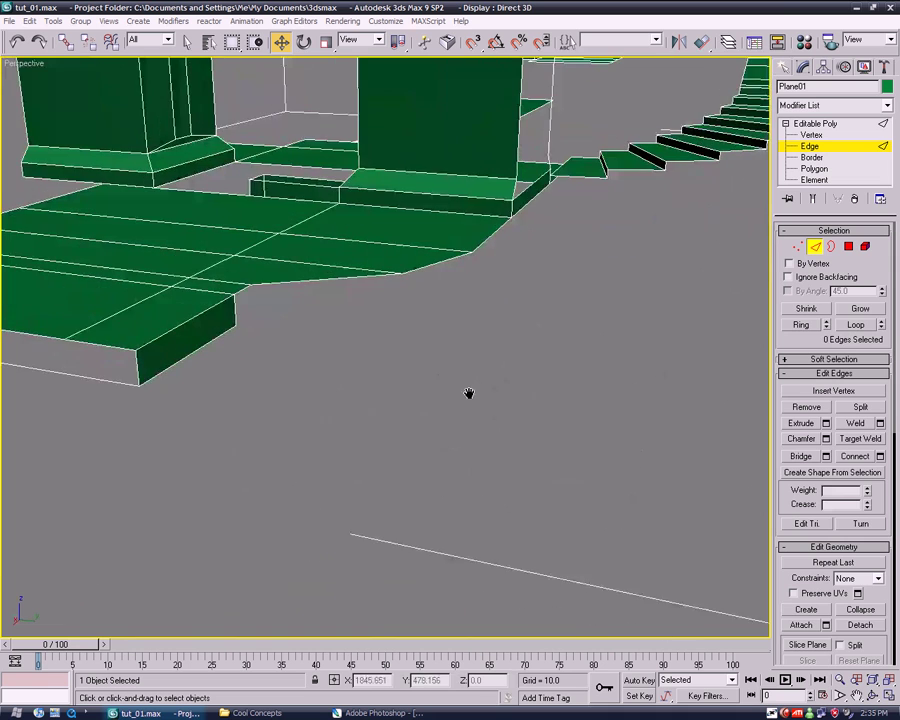
scroll(466, 394, "down", 2)
scroll(462, 394, "down", 2)
scroll(461, 400, "down", 2)
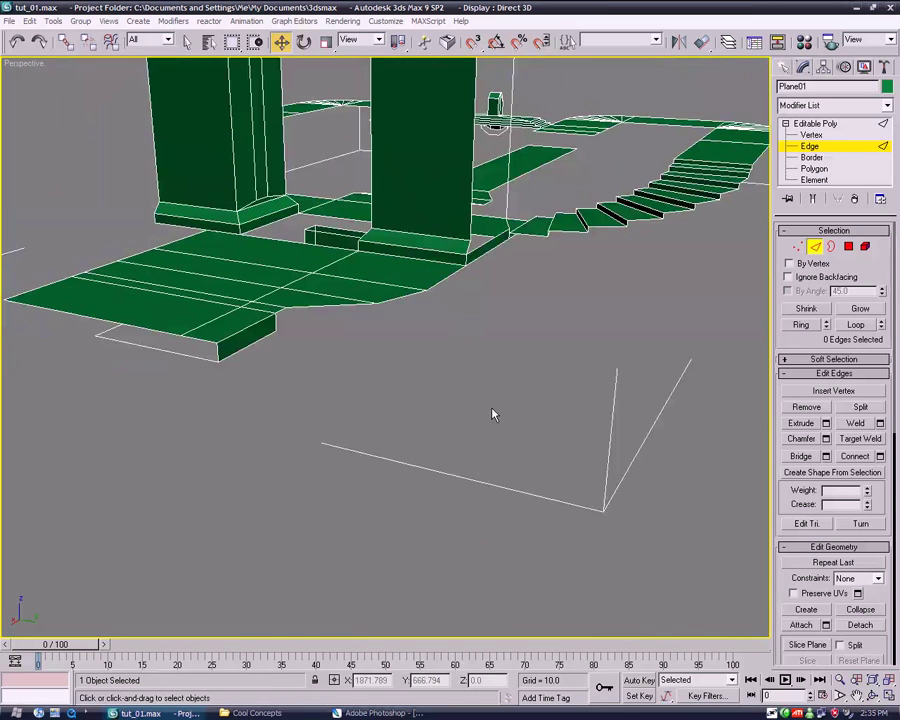
mouse_move(455, 429)
middle_mouse_down("alt")
mouse_move(613, 436)
mouse_move(623, 410)
mouse_move(601, 468)
mouse_move(581, 480)
middle_mouse_up("alt")
scroll(625, 414, "down", 2)
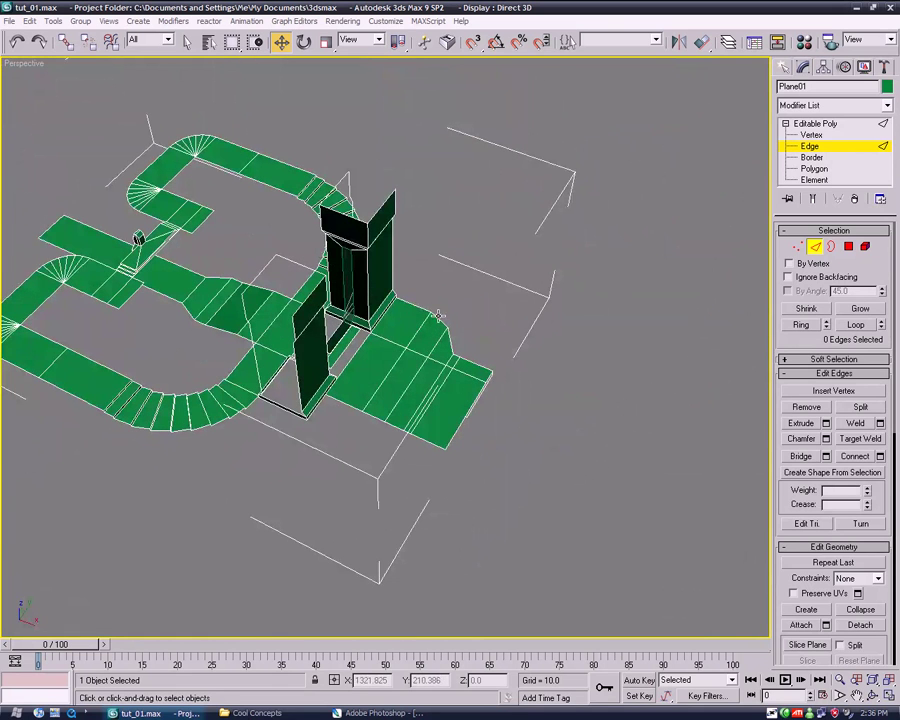
Extrude a tall wall upward from three outer border edges of the floor platform.
left_click(420, 305)
left_click(443, 323, "ctrl")
left_click(444, 300, "ctrl")
left_click_drag(436, 290, 436, 201, "shift")
Orbit and zoom to inspect the new wall from a lower angle.
left_click(532, 376)
mouse_move(532, 376)
middle_mouse_down("alt")
mouse_move(496, 462)
mouse_move(522, 430)
mouse_move(498, 384)
mouse_move(476, 424)
mouse_move(476, 392)
mouse_move(432, 427)
mouse_move(312, 428)
mouse_move(336, 382)
mouse_move(350, 416)
middle_mouse_up("alt")
scroll(350, 416, "up", 5)
scroll(350, 416, "down", 3)
mouse_move(458, 482)
middle_mouse_down("alt")
mouse_move(434, 432)
mouse_move(403, 458)
middle_mouse_up("alt")
Select the connected boundary edges along the lower track and view the model's opposite side.
left_click(337, 232)
mouse_move(337, 232)
middle_mouse_down("alt")
mouse_move(408, 482)
mouse_move(410, 570)
middle_mouse_up("alt")
left_click(410, 573)
double_click(377, 533)
mouse_move(512, 509)
middle_mouse_down("alt")
mouse_move(442, 342)
mouse_move(588, 476)
mouse_move(517, 509)
mouse_move(539, 534)
middle_mouse_up("alt")
left_click(629, 476)
mouse_move(629, 476)
middle_mouse_down("alt")
mouse_move(514, 543)
mouse_move(603, 458)
middle_mouse_up("alt")
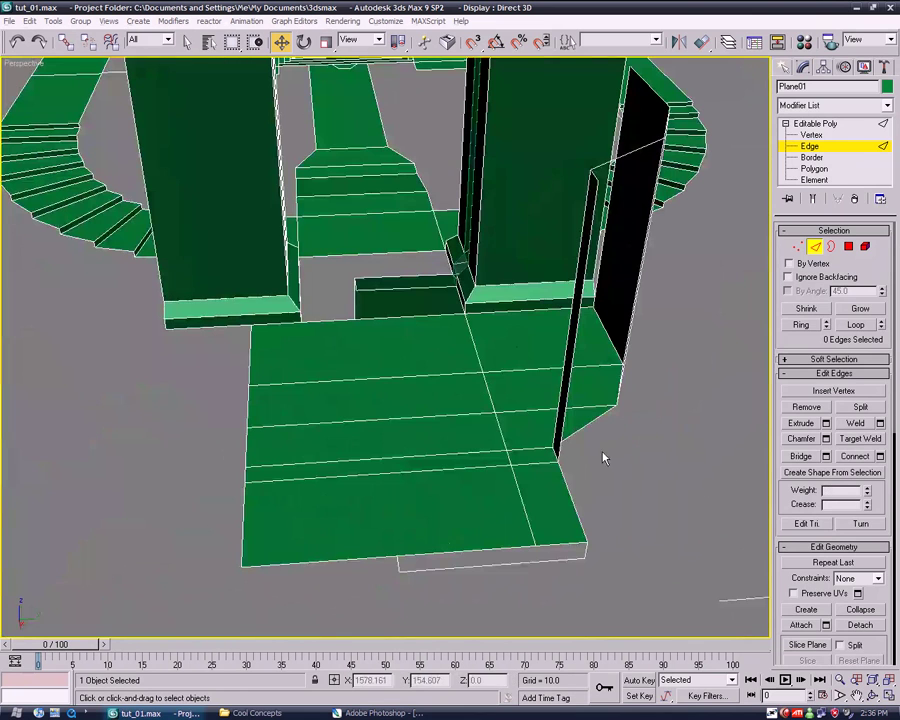
Orbit below the pillars and briefly check a pillar-base polygon before returning to Edge mode.
left_click(563, 419)
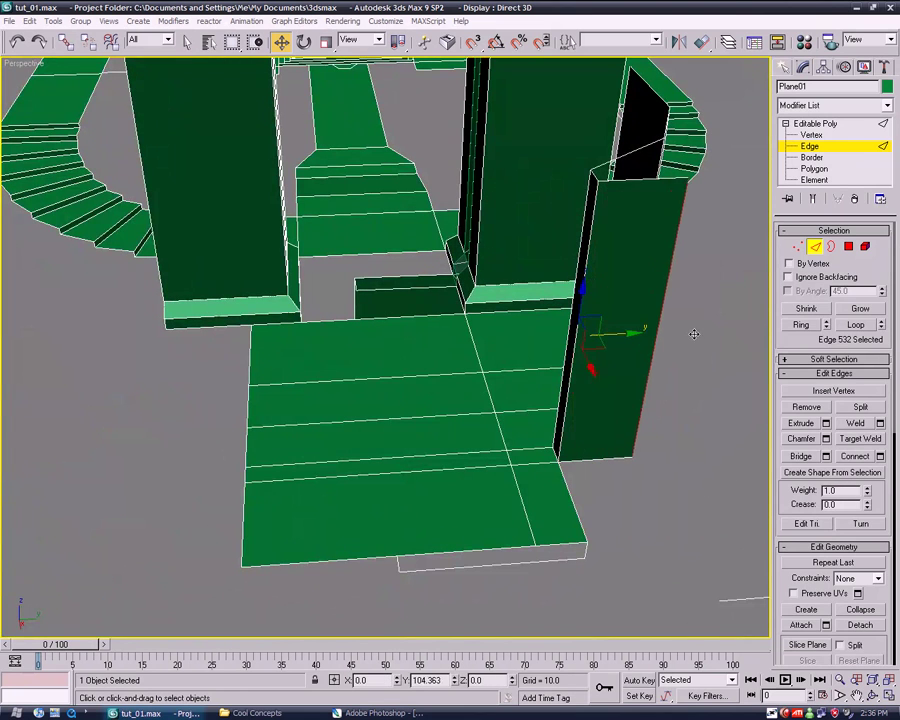
mouse_move(670, 476)
middle_mouse_down("alt")
mouse_move(492, 456)
mouse_move(494, 447)
middle_mouse_up("alt")
mouse_move(494, 521)
middle_mouse_down("alt")
mouse_move(444, 428)
mouse_move(364, 376)
middle_mouse_up("alt")
left_click(364, 376)
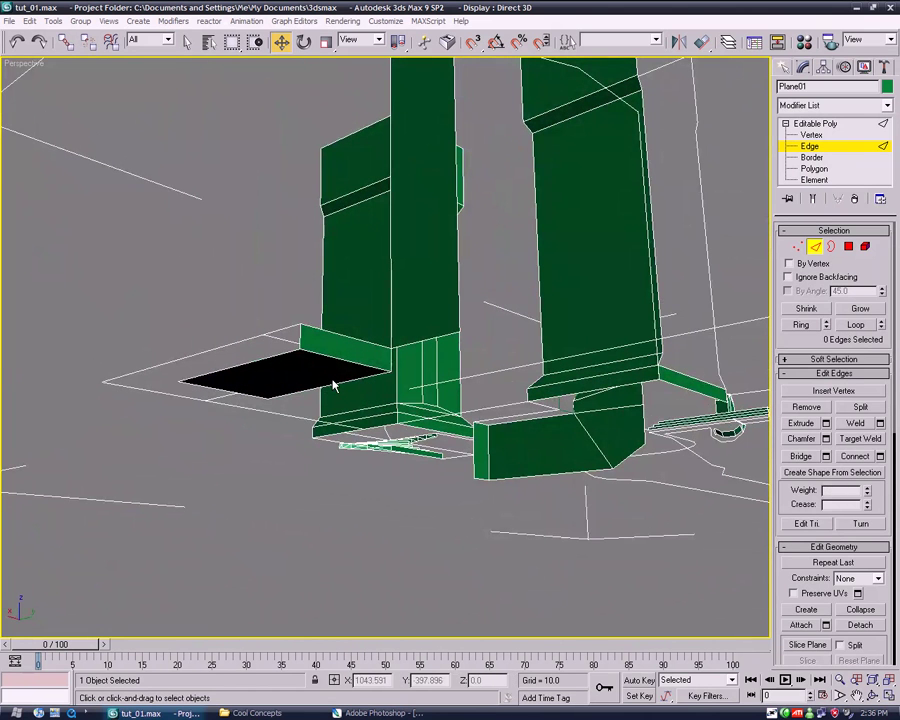
key("4")
left_click(339, 347)
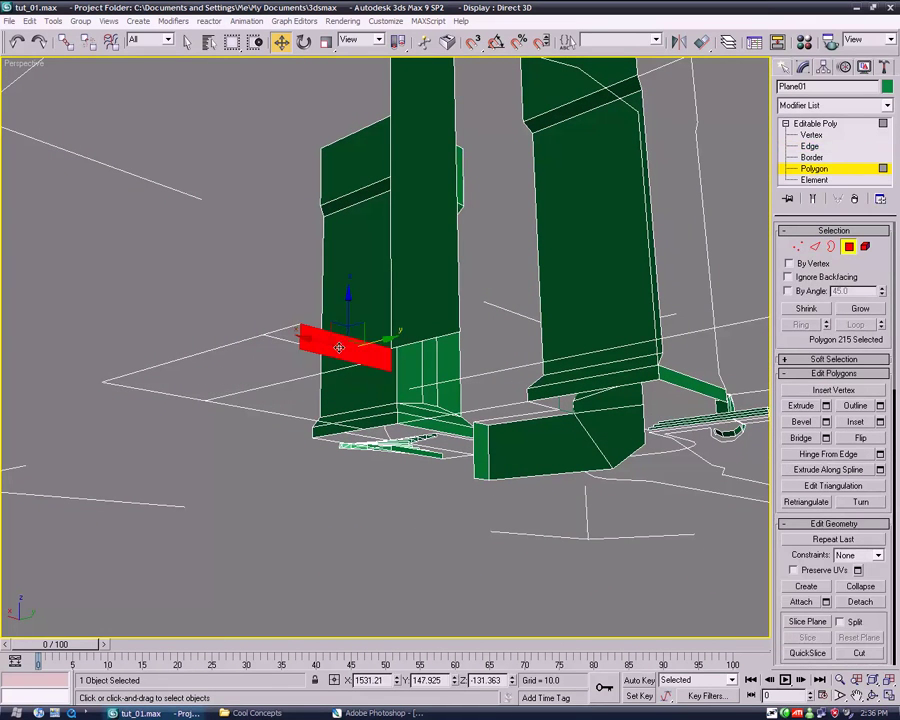
left_click(245, 240)
key("2")
Extrude a flap from two pillar-base edges and pull its bottom edge down into a long column.
left_click(410, 341)
left_click(361, 340, "ctrl")
left_click_drag(392, 296, 386, 308, "shift")
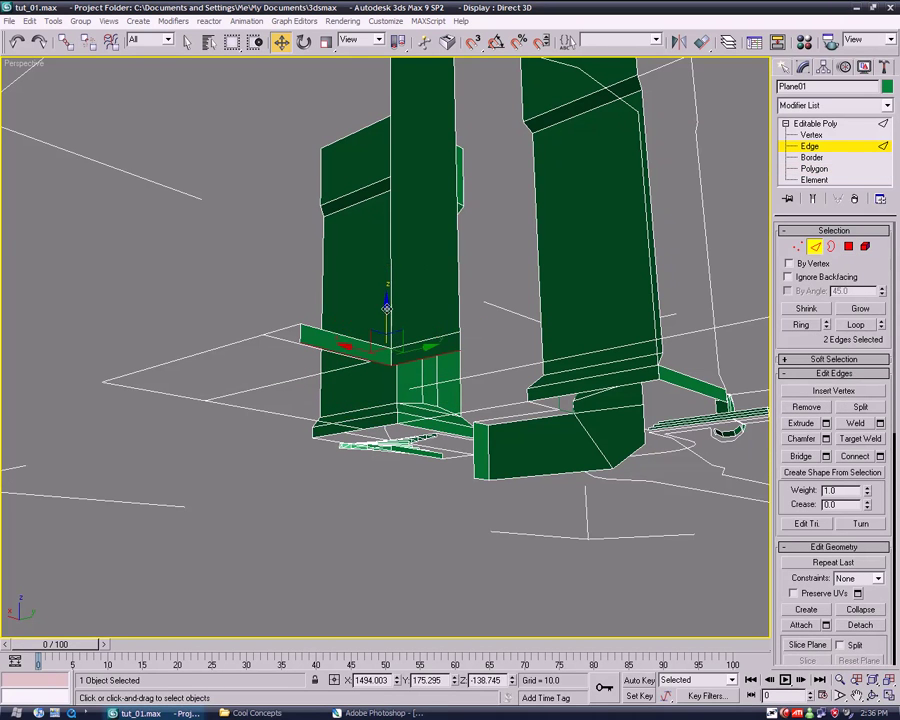
left_click(420, 353)
left_click_drag(422, 350, 422, 447, "shift")
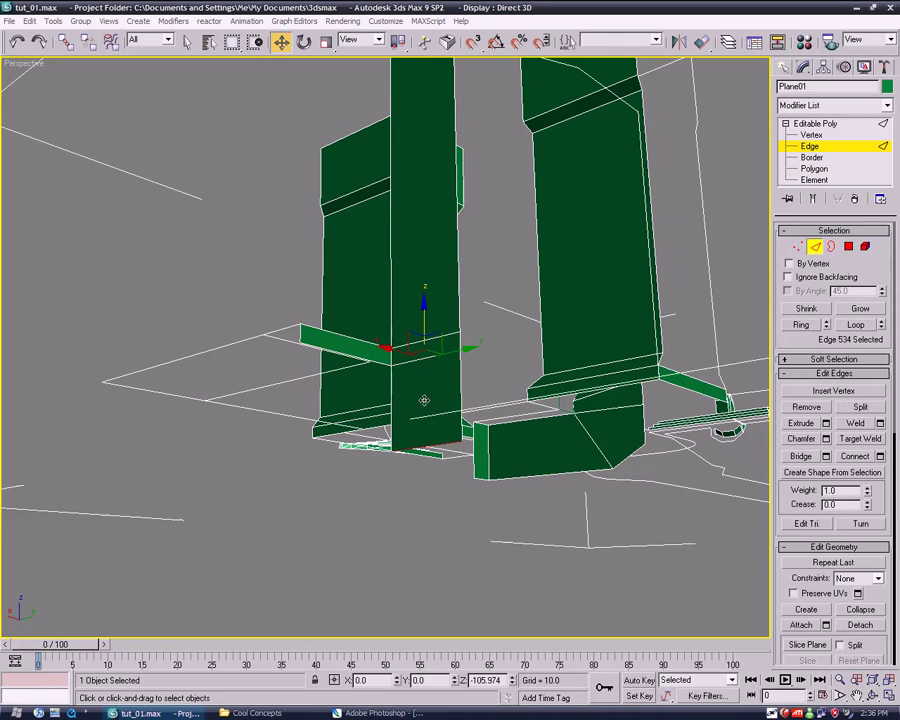
mouse_move(422, 447)
middle_mouse_down("alt")
mouse_move(450, 454)
mouse_move(428, 380)
mouse_move(392, 366)
middle_mouse_up("alt")
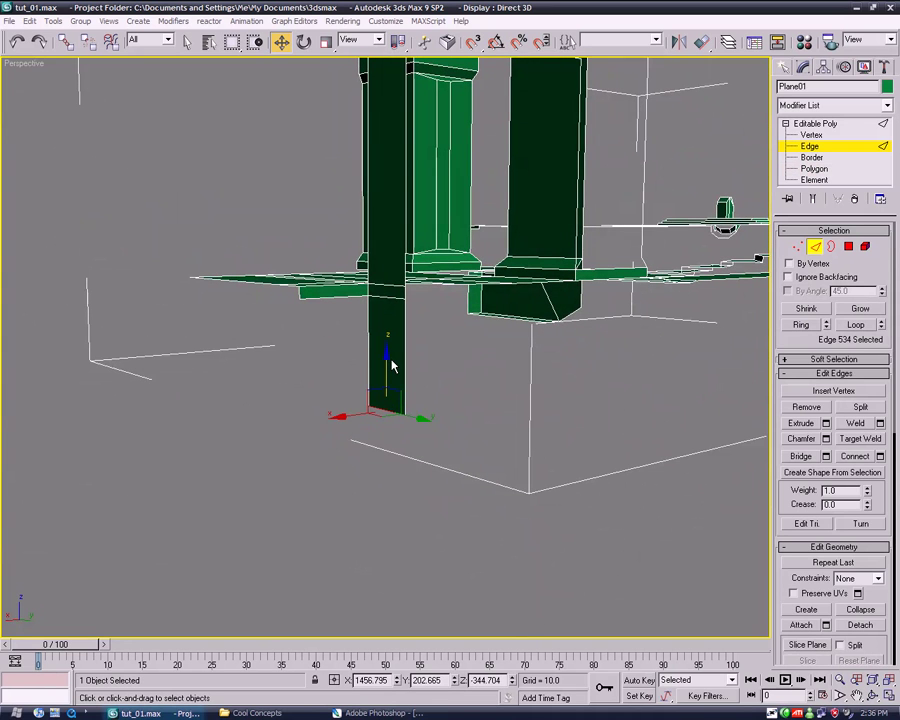
left_click_drag(385, 358, 393, 378)
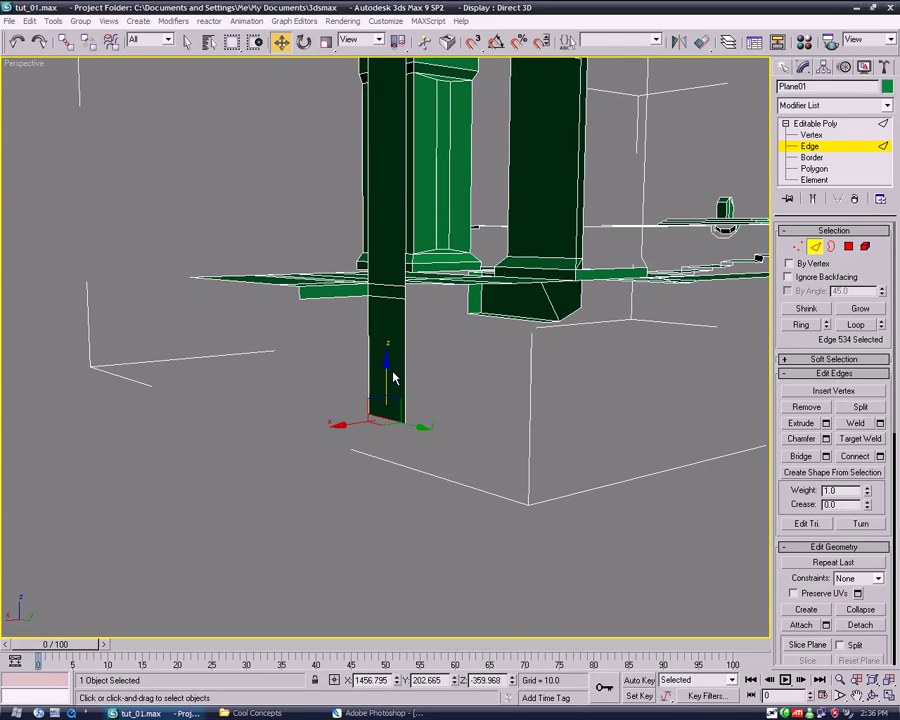
mouse_move(475, 360)
middle_mouse_down("alt")
mouse_move(546, 380)
mouse_move(483, 397)
middle_mouse_up("alt")
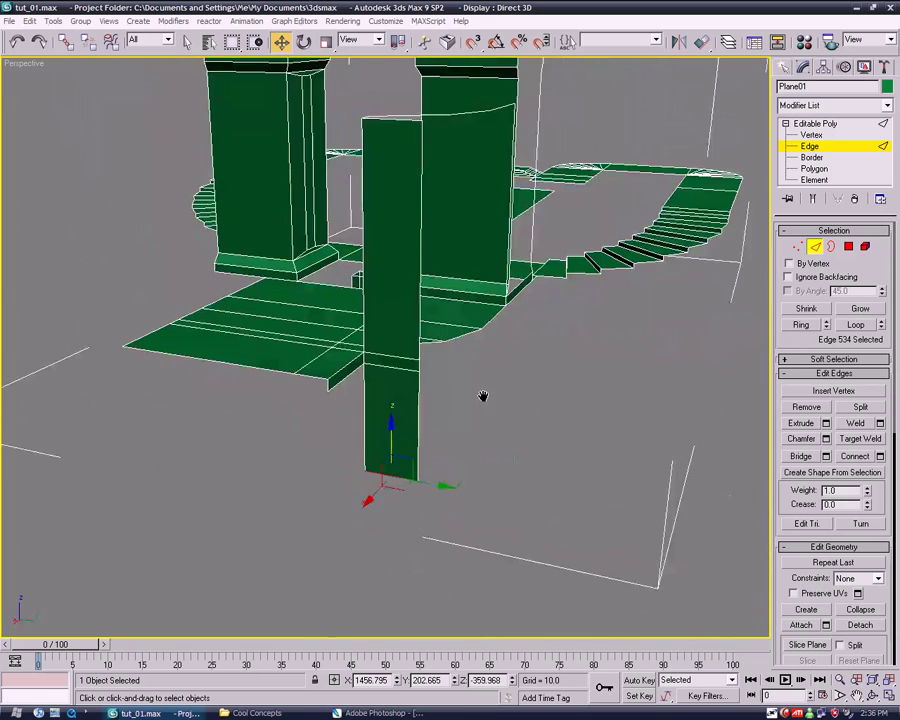
Extrude a new polygon sideways from the column's neighbouring edge.
left_click(417, 412)
middle_click_drag(580, 494, 430, 431, "alt")
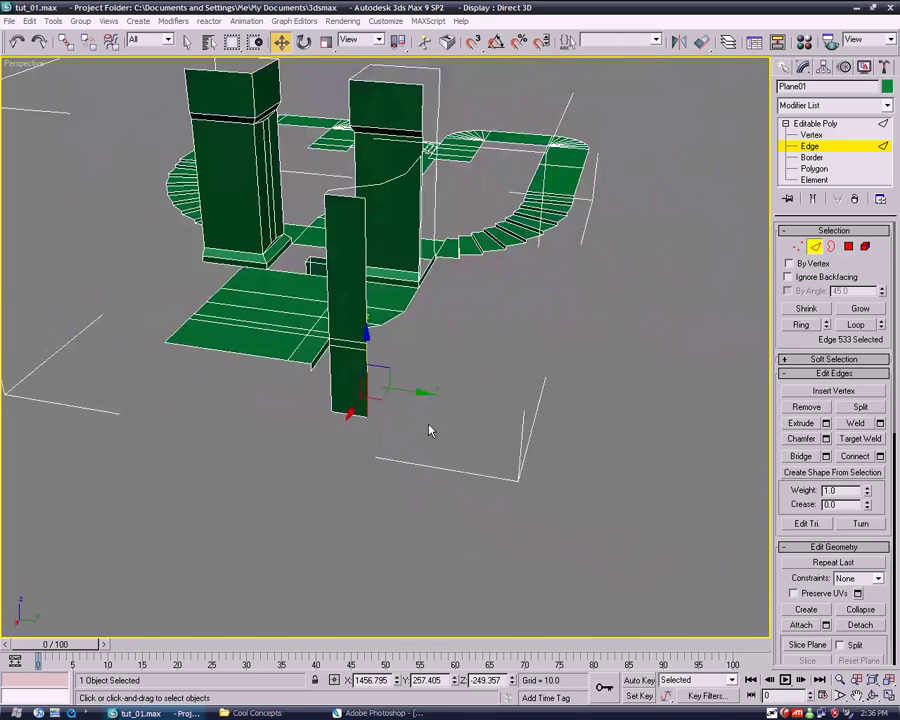
mouse_move(399, 388)
left_mouse_down("shift")
mouse_move(468, 419)
mouse_move(436, 418)
left_mouse_up("shift")
Extend the slab sideways with several extruded wall sections.
mouse_move(436, 418)
middle_mouse_down("alt")
mouse_move(518, 420)
mouse_move(531, 503)
mouse_move(496, 536)
middle_mouse_up("alt")
left_click(395, 445)
left_click_drag(446, 463, 509, 460, "shift")
mouse_move(450, 460)
left_mouse_down("shift")
mouse_move(511, 441)
mouse_move(551, 401)
mouse_move(562, 362)
left_mouse_up("shift")
mouse_move(564, 356)
middle_mouse_down("alt")
mouse_move(573, 470)
mouse_move(487, 525)
middle_mouse_up("alt")
left_click_drag(414, 449, 412, 462, "shift")
In Top view, box-select the new wall's top horizontal edges and nudge them right.
key("t")
middle_click_drag(434, 404, 297, 482)
scroll(329, 480, "down", 5)
mouse_move(511, 387)
middle_mouse_down()
mouse_move(376, 386)
mouse_move(315, 488)
middle_mouse_up()
left_click(384, 412)
middle_click_drag(384, 412, 360, 398)
scroll(330, 386, "up", 2)
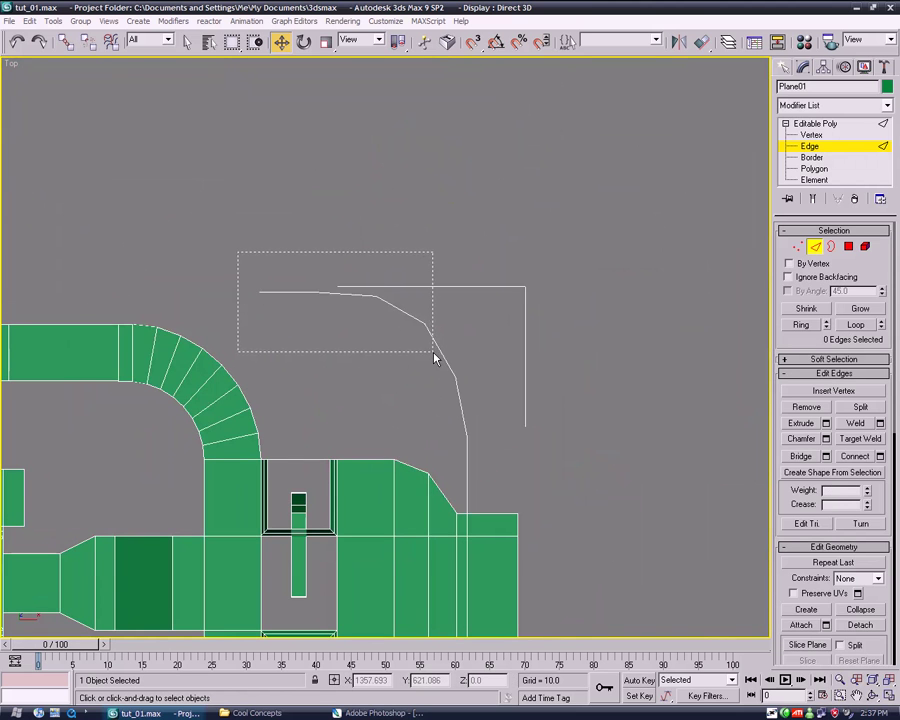
left_click_drag(424, 352, 432, 353)
mouse_move(267, 251)
left_mouse_down()
mouse_move(360, 333)
mouse_move(329, 263)
left_mouse_up()
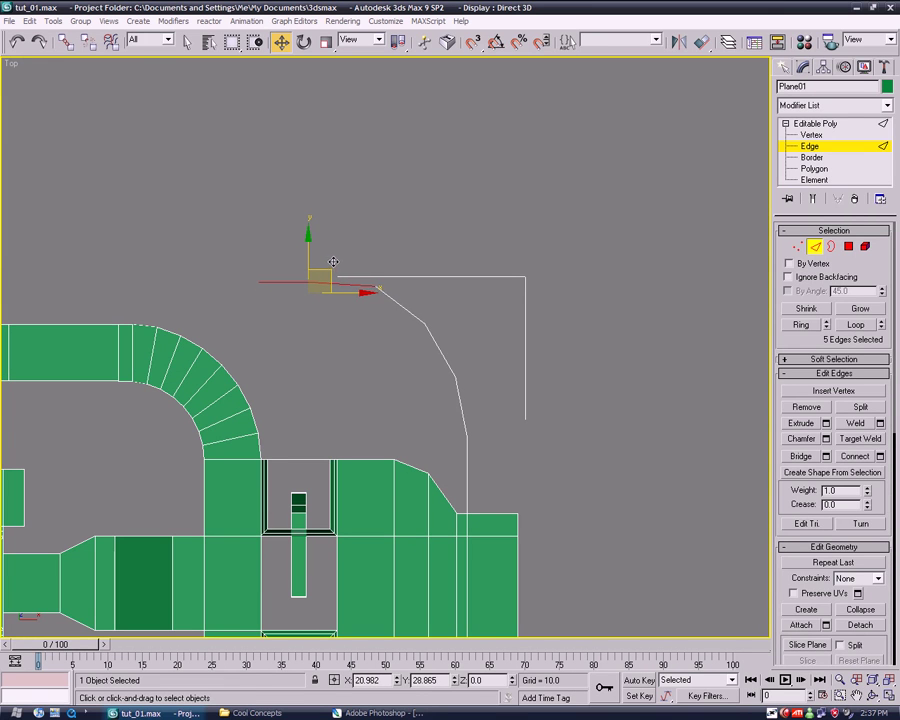
left_click_drag(329, 263, 334, 263)
Move the leftmost wall edges up into alignment and return to Perspective view.
left_click_drag(227, 257, 259, 307)
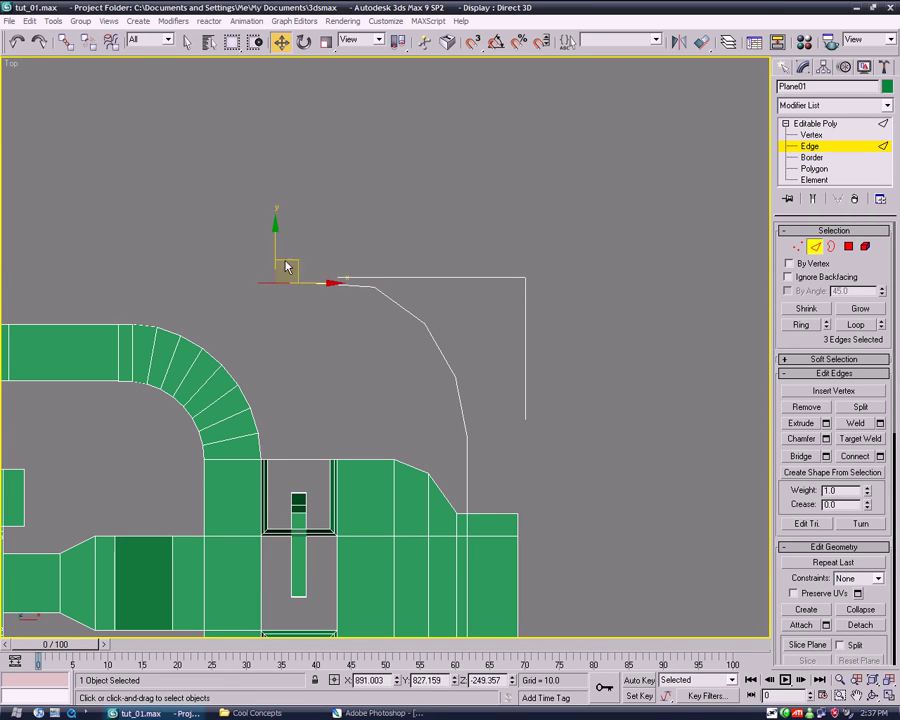
left_click_drag(287, 258, 292, 255)
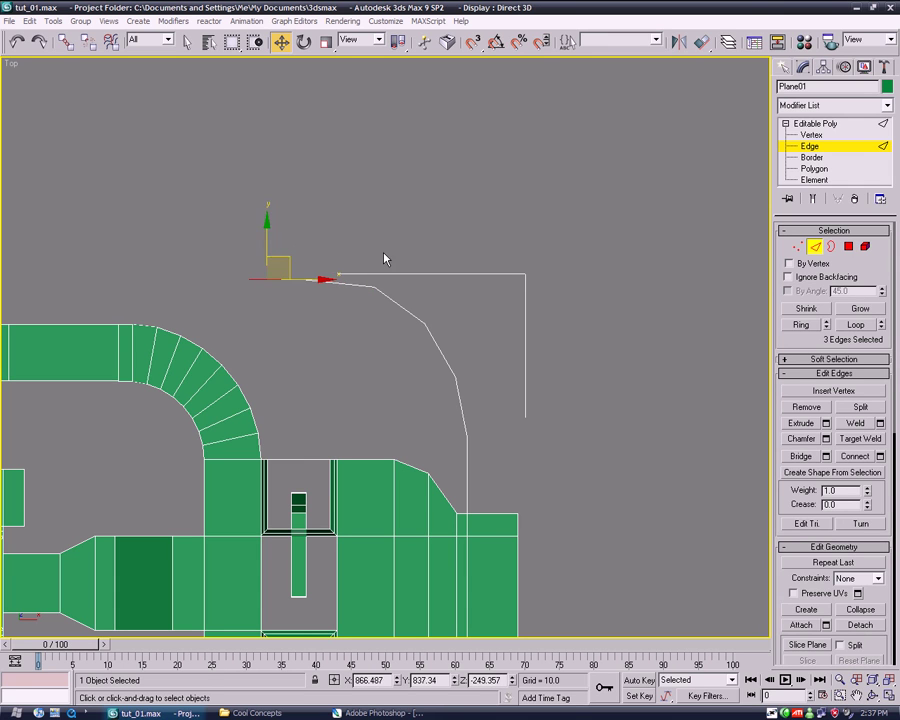
left_click(505, 372)
key("p")
mouse_move(538, 452)
middle_mouse_down("alt")
mouse_move(460, 470)
mouse_move(333, 386)
mouse_move(297, 346)
mouse_move(305, 255)
mouse_move(337, 252)
mouse_move(336, 366)
mouse_move(311, 510)
mouse_move(486, 460)
mouse_move(443, 517)
mouse_move(480, 505)
mouse_move(461, 540)
mouse_move(426, 523)
mouse_move(416, 498)
middle_mouse_up("alt")
Extrude a long straight section from the curved wall's end edge.
scroll(502, 497, "down", 5)
scroll(468, 533, "down", 2)
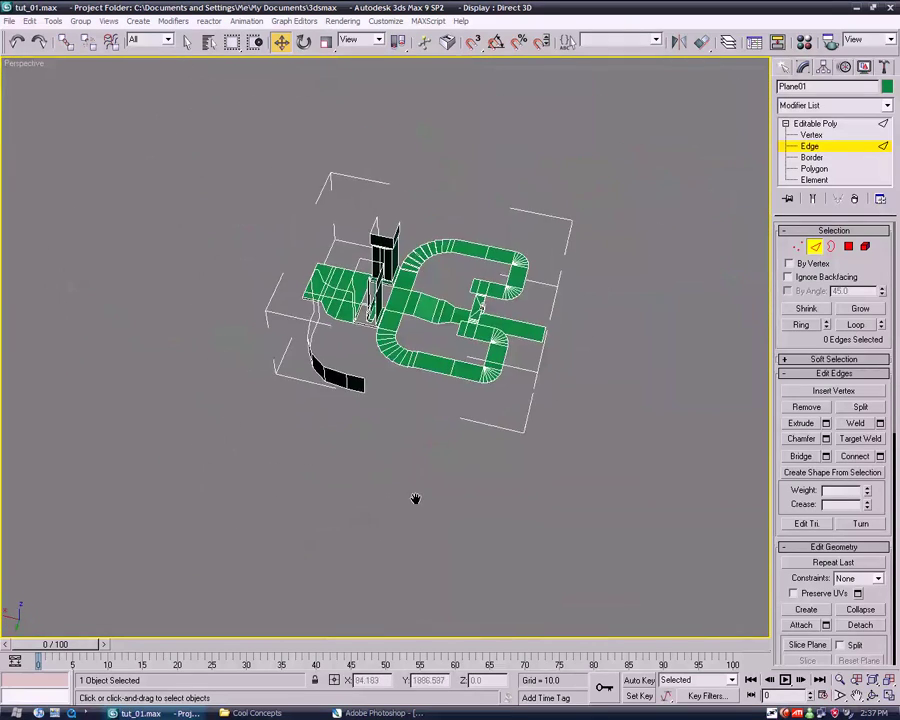
scroll(418, 500, "up", 4)
left_click(322, 424)
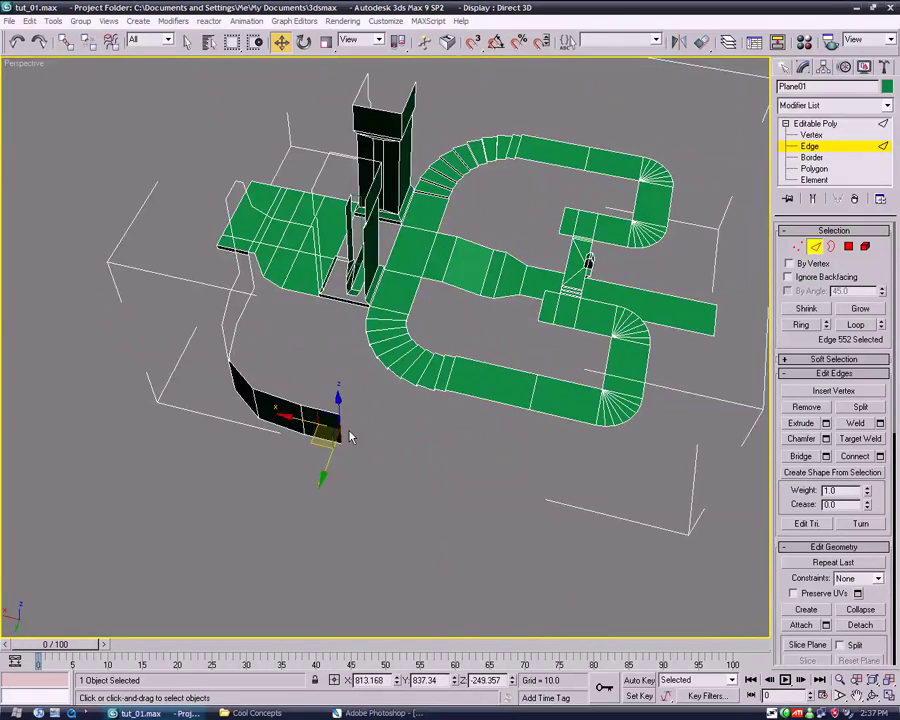
left_click_drag(322, 424, 303, 420)
mouse_move(303, 421)
middle_mouse_down("alt")
mouse_move(502, 583)
mouse_move(490, 510)
mouse_move(527, 508)
mouse_move(527, 528)
mouse_move(446, 466)
mouse_move(516, 432)
mouse_move(519, 406)
mouse_move(532, 406)
mouse_move(533, 520)
mouse_move(422, 438)
mouse_move(355, 410)
mouse_move(265, 408)
mouse_move(362, 362)
mouse_move(510, 315)
mouse_move(506, 404)
mouse_move(295, 473)
middle_mouse_up("alt")
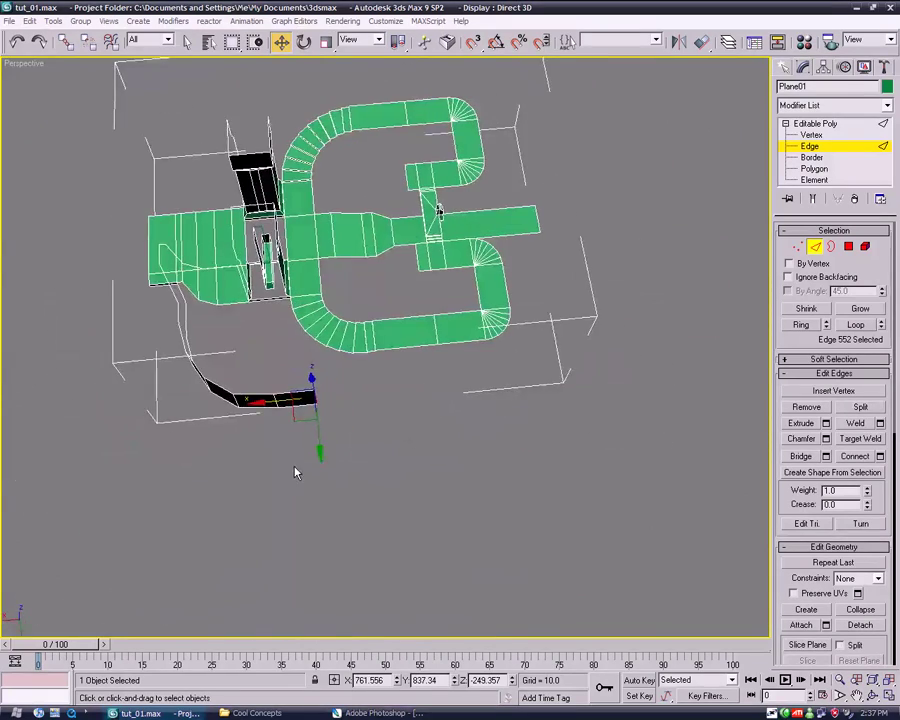
left_click_drag(270, 400, 355, 389, "shift")
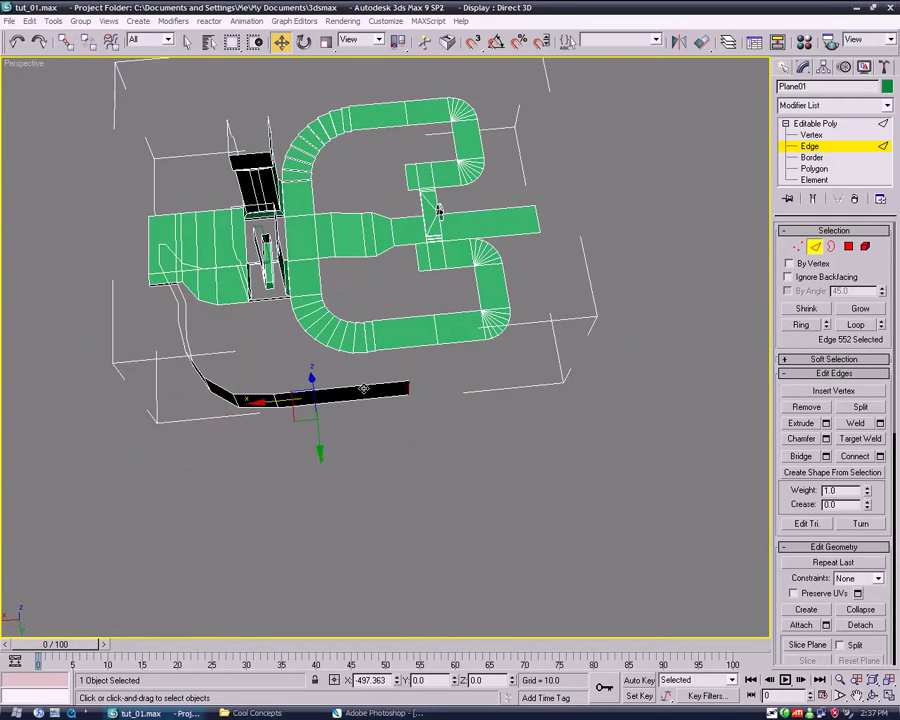
Set the wall's length by pulling its end back, then pushing it further right.
mouse_move(436, 482)
middle_mouse_down("alt")
mouse_move(450, 428)
mouse_move(444, 394)
mouse_move(516, 412)
mouse_move(489, 424)
middle_mouse_up("alt")
scroll(443, 396, "up", 5)
scroll(443, 396, "down", 2)
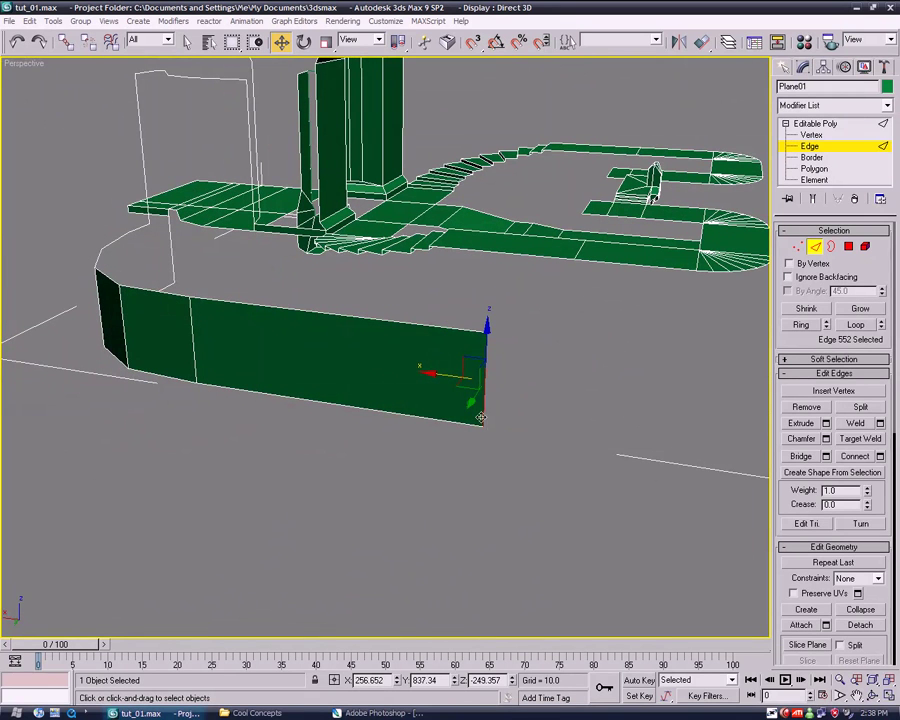
left_click_drag(445, 375, 220, 351)
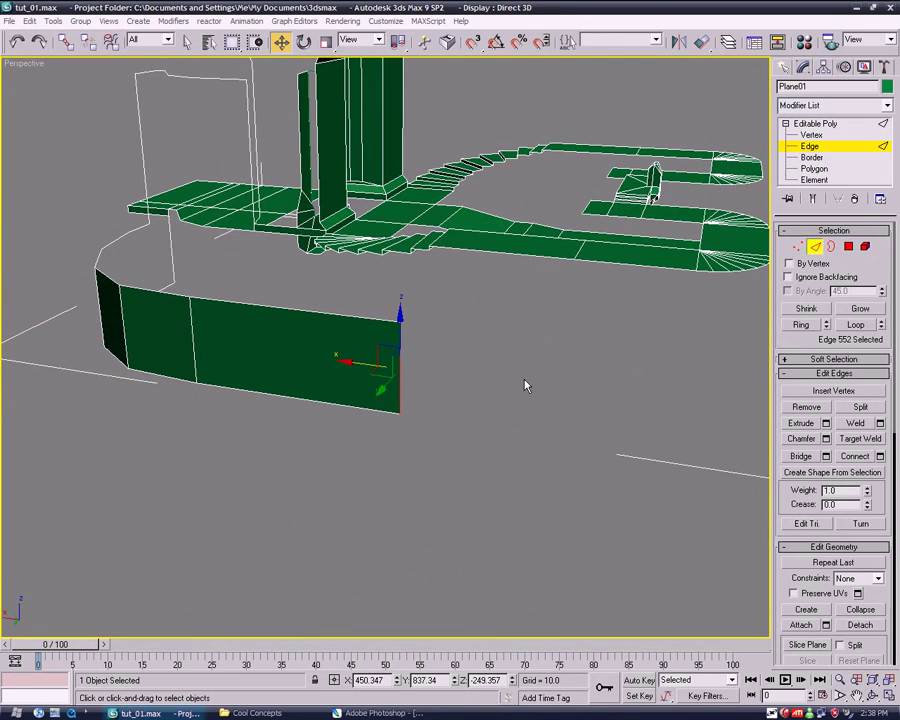
middle_click_drag(495, 451, 495, 498)
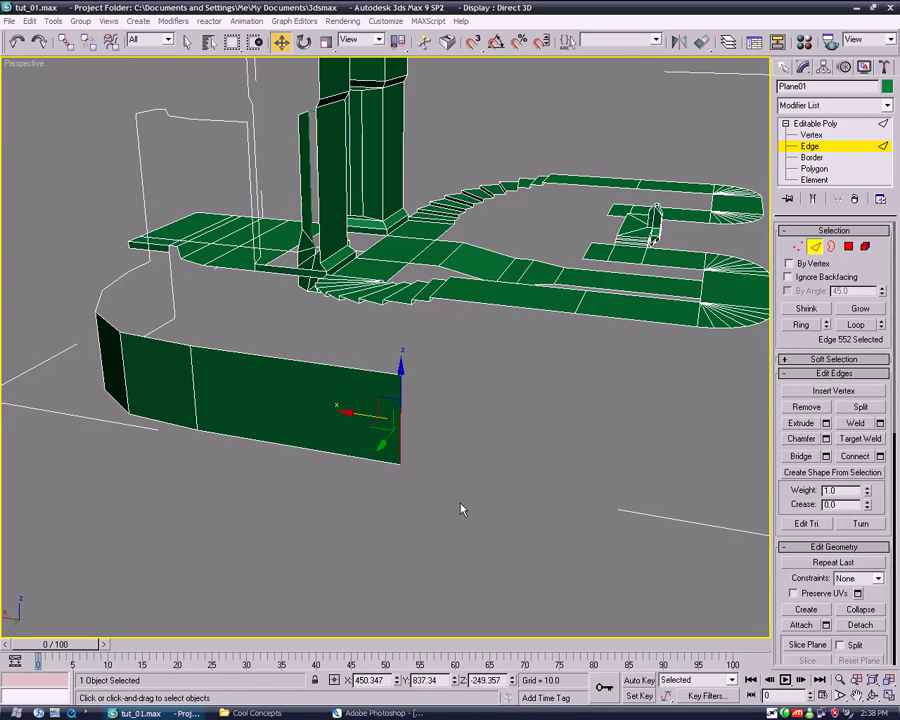
left_click_drag(350, 415, 516, 486)
mouse_move(516, 486)
middle_mouse_down()
mouse_move(524, 455)
mouse_move(412, 454)
mouse_move(494, 441)
mouse_move(550, 370)
mouse_move(523, 488)
middle_mouse_up()
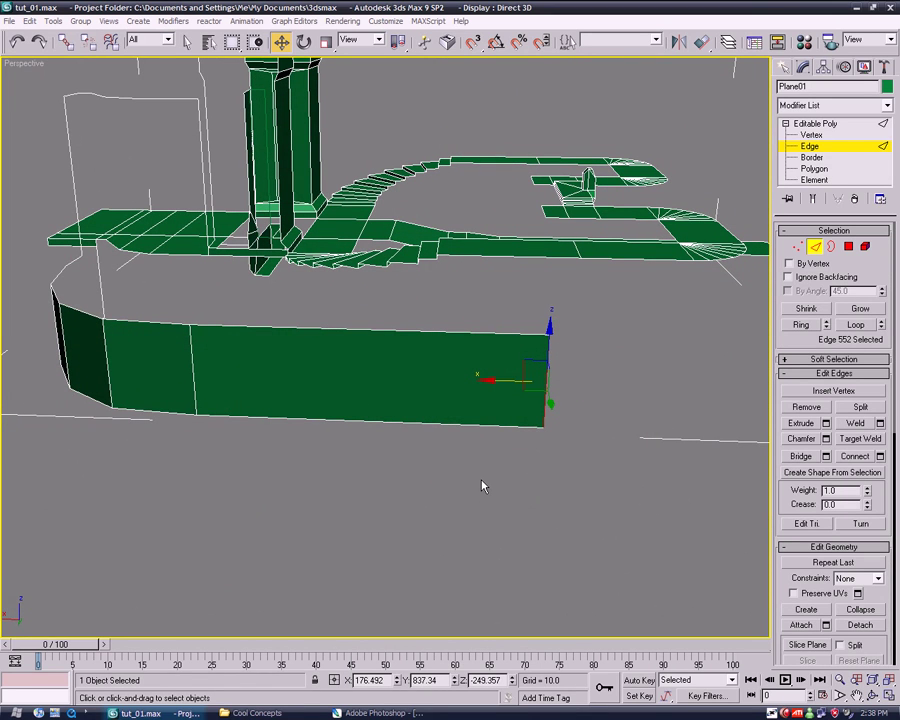
mouse_move(482, 486)
middle_mouse_down("alt")
mouse_move(470, 436)
mouse_move(430, 464)
mouse_move(358, 474)
mouse_move(419, 384)
middle_mouse_up("alt")
left_click(493, 276)
mouse_move(477, 388)
middle_mouse_down("alt")
mouse_move(512, 462)
mouse_move(477, 385)
middle_mouse_up("alt")
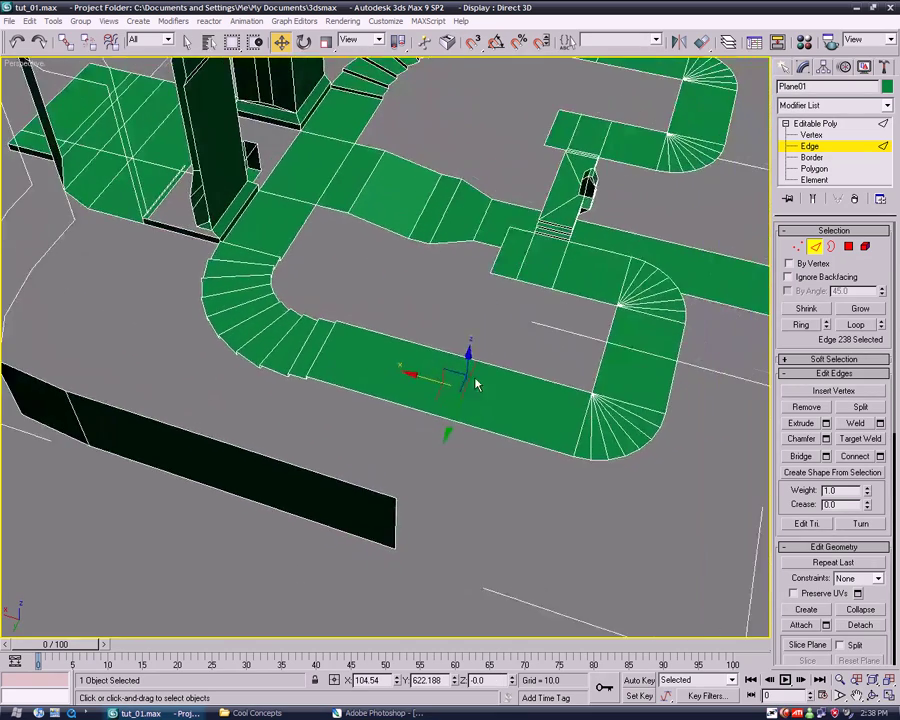
left_click(492, 258)
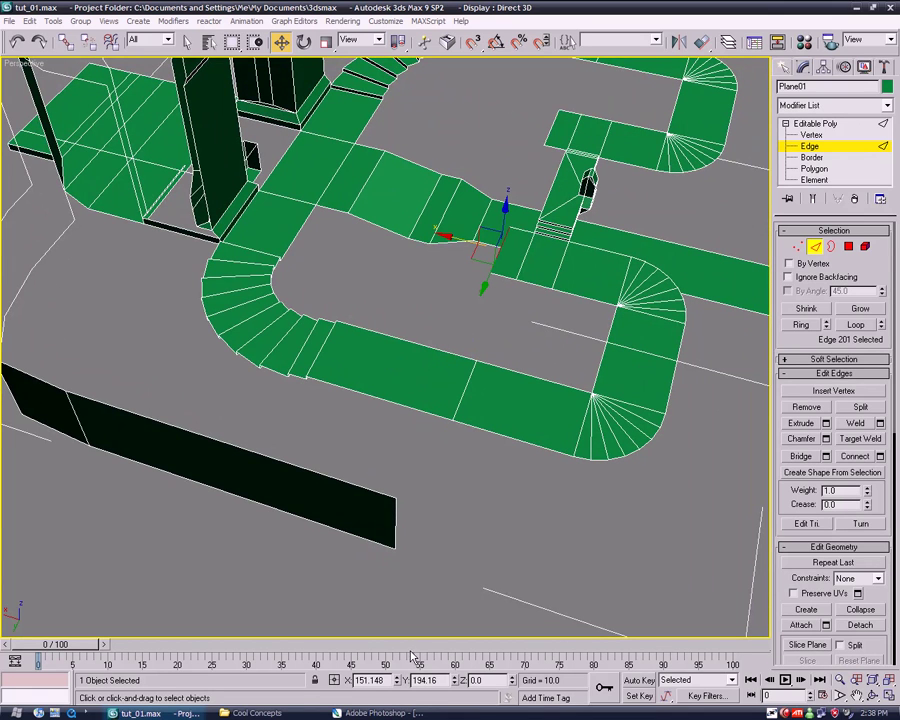
left_click(467, 392)
left_click(396, 524)
mouse_move(460, 577)
middle_mouse_down("alt")
mouse_move(386, 497)
mouse_move(406, 520)
middle_mouse_up("alt")
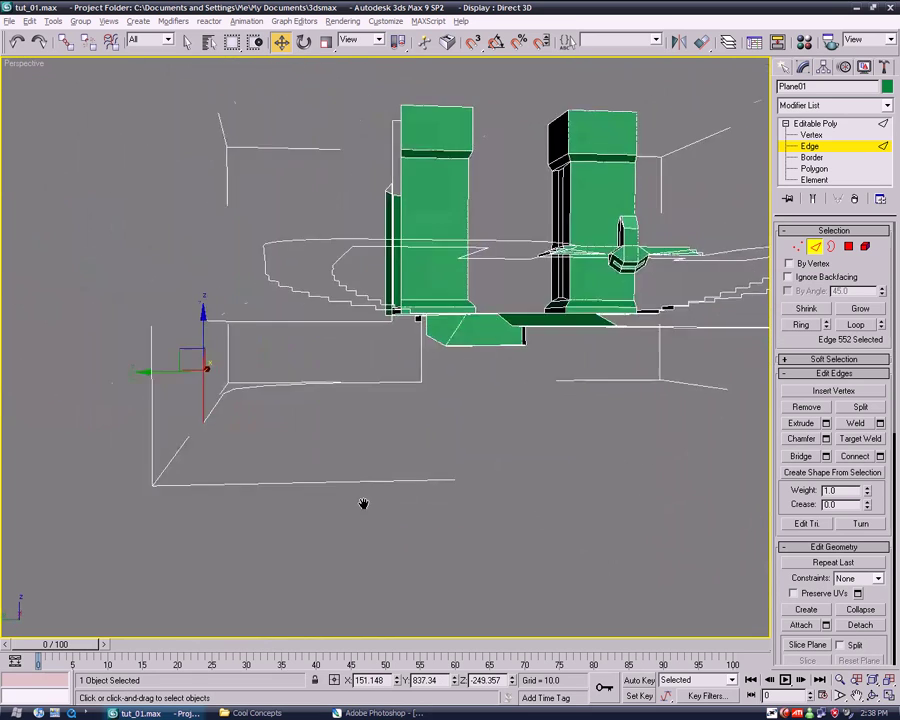
scroll(406, 520, "up", 5)
Extrude a floor strip from the dark wall's base edge and extend it to the right.
mouse_move(452, 550)
middle_mouse_down("alt")
mouse_move(450, 536)
mouse_move(352, 462)
middle_mouse_up("alt")
left_click(346, 456)
left_click_drag(228, 449, 198, 503, "shift")
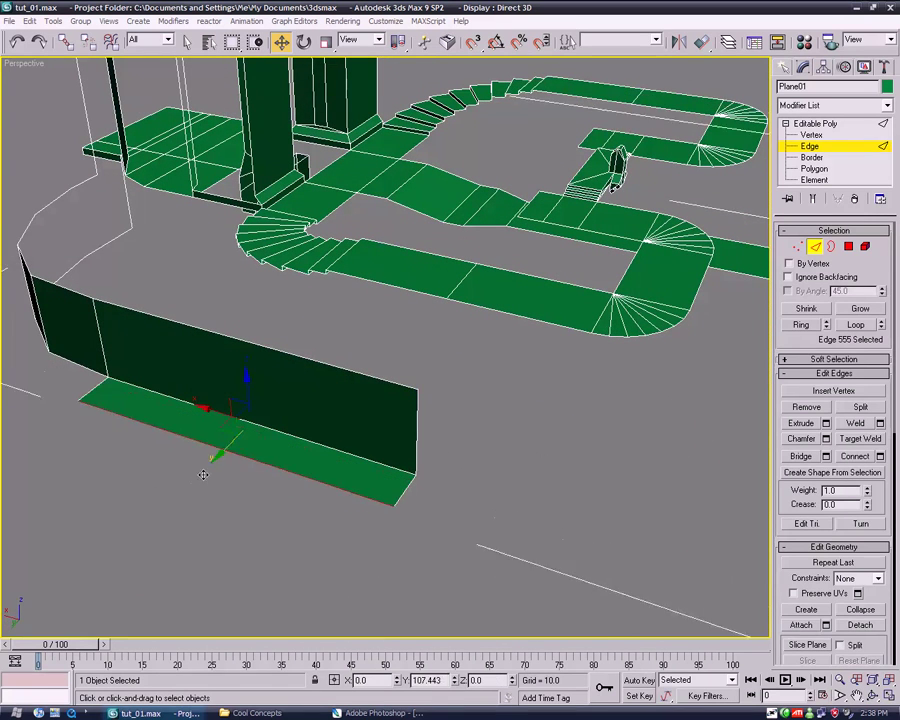
left_click(403, 385)
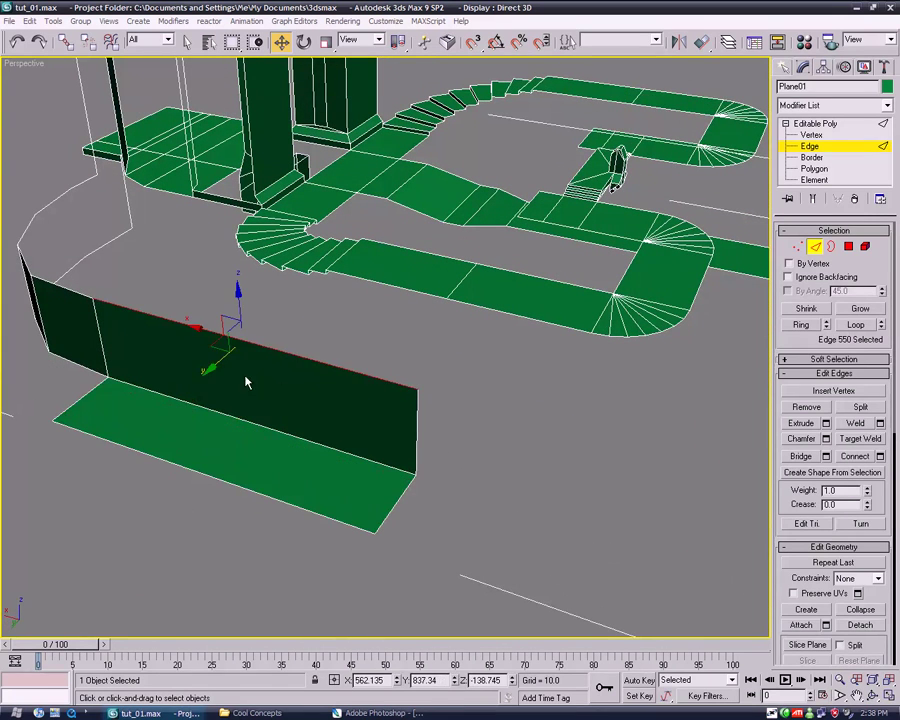
left_click(492, 418)
mouse_move(532, 520)
middle_mouse_down()
mouse_move(500, 500)
mouse_move(477, 442)
middle_mouse_up()
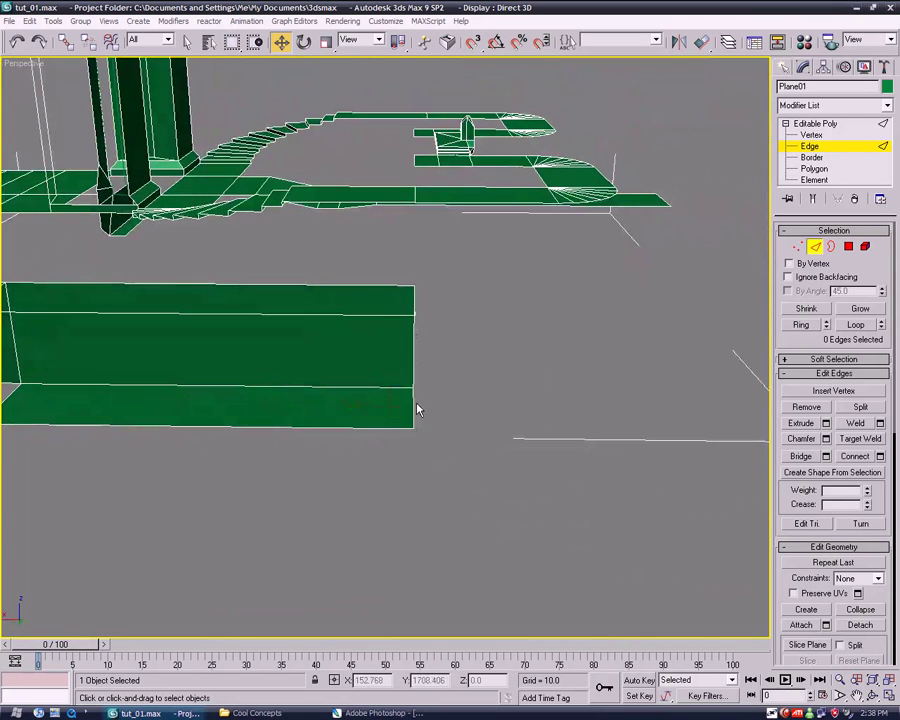
left_click(416, 408)
left_click_drag(354, 405, 544, 407, "shift")
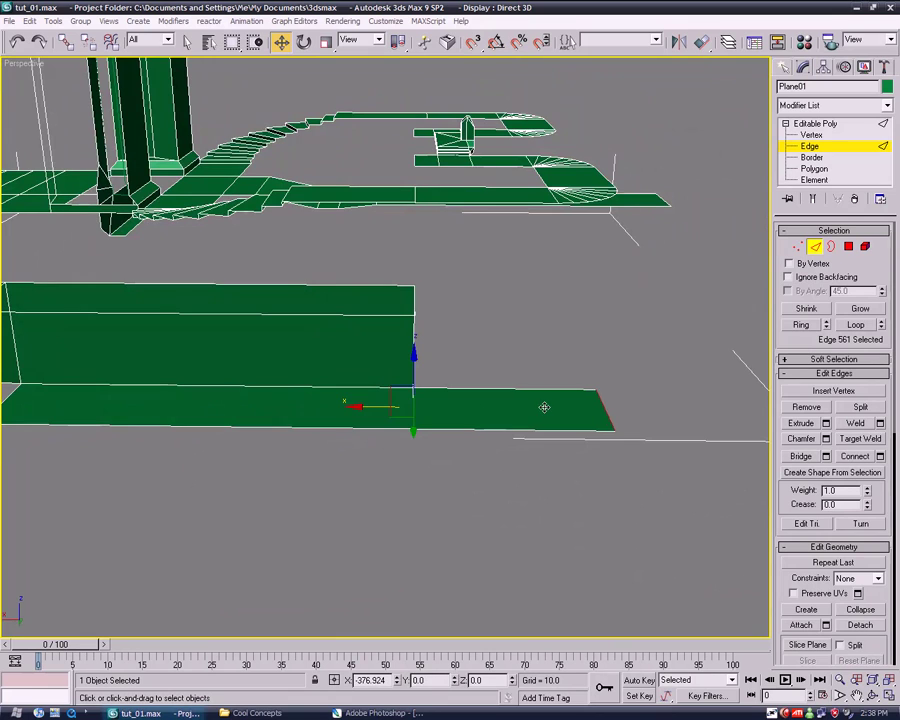
Pull the floor strip's end back to shorten it.
mouse_move(563, 362)
middle_mouse_down("alt")
mouse_move(476, 404)
mouse_move(474, 414)
middle_mouse_up("alt")
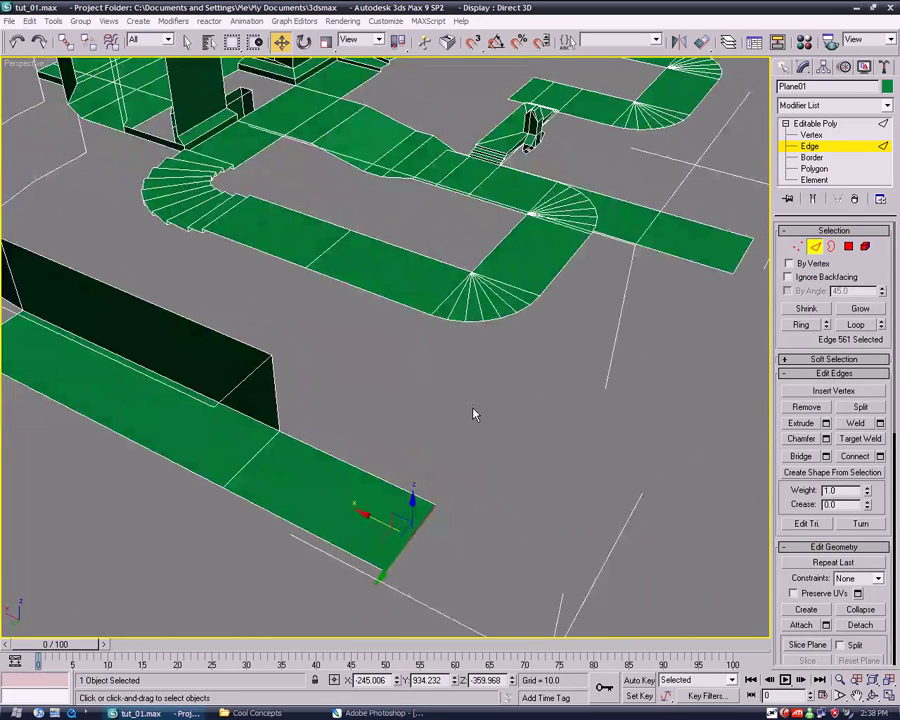
mouse_move(603, 235)
middle_mouse_down("alt")
mouse_move(556, 410)
mouse_move(504, 502)
mouse_move(532, 365)
mouse_move(551, 366)
middle_mouse_up("alt")
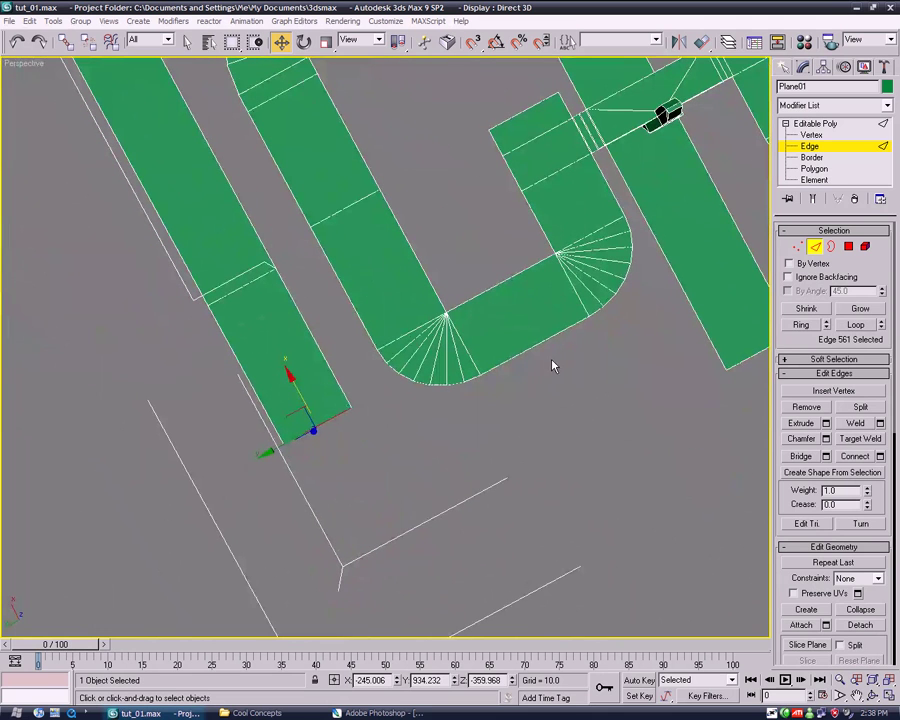
left_click_drag(298, 392, 291, 372)
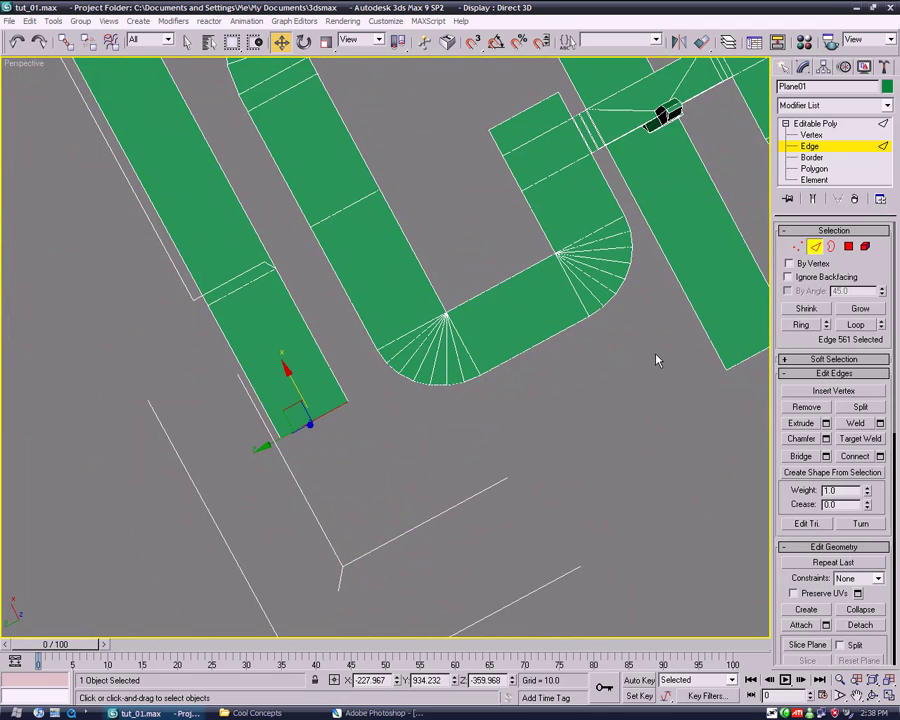
mouse_move(488, 476)
middle_mouse_down("alt")
mouse_move(526, 428)
mouse_move(512, 421)
mouse_move(570, 440)
mouse_move(598, 424)
middle_mouse_up("alt")
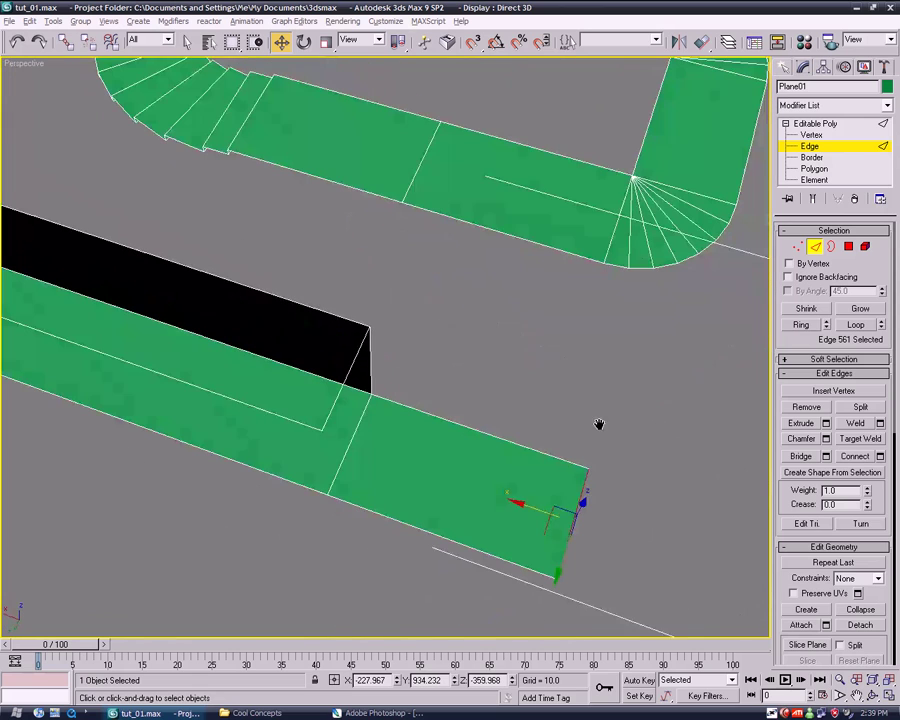
Extrude a new face down from the upper walkway's edge.
left_click(515, 236)
mouse_move(505, 196)
middle_mouse_down("alt")
mouse_move(584, 410)
mouse_move(516, 346)
middle_mouse_up("alt")
mouse_move(450, 196)
left_mouse_down("shift")
mouse_move(448, 282)
mouse_move(432, 306)
mouse_move(447, 282)
mouse_move(444, 240)
mouse_move(378, 370)
mouse_move(384, 460)
mouse_move(343, 476)
left_mouse_up("shift")
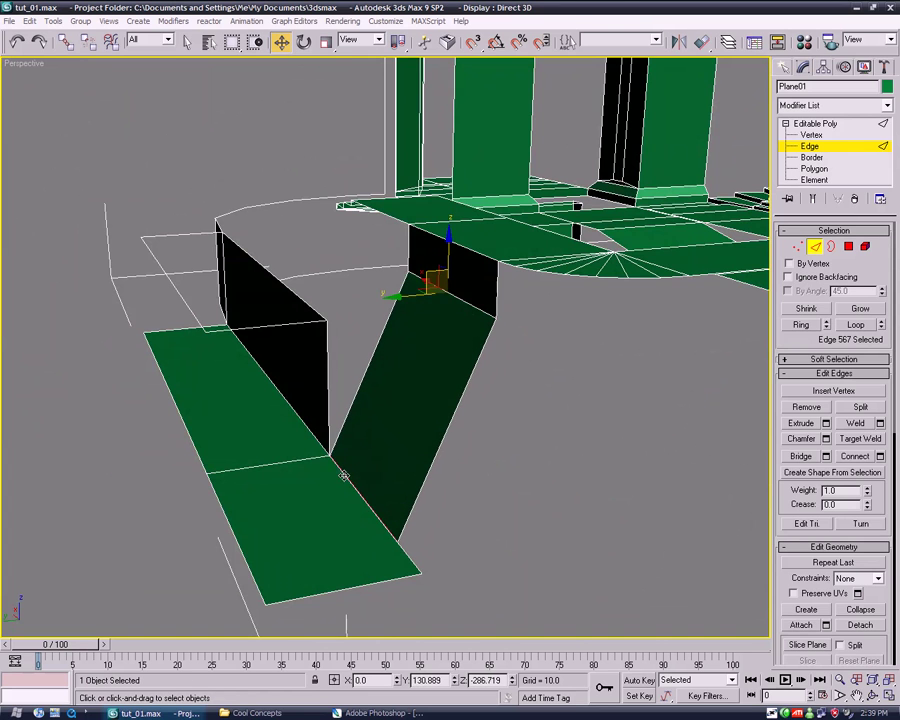
Orbit and zoom around the ramp to inspect its lower end.
mouse_move(343, 476)
middle_mouse_down("alt")
mouse_move(458, 450)
mouse_move(554, 442)
mouse_move(415, 408)
mouse_move(399, 462)
middle_mouse_up("alt")
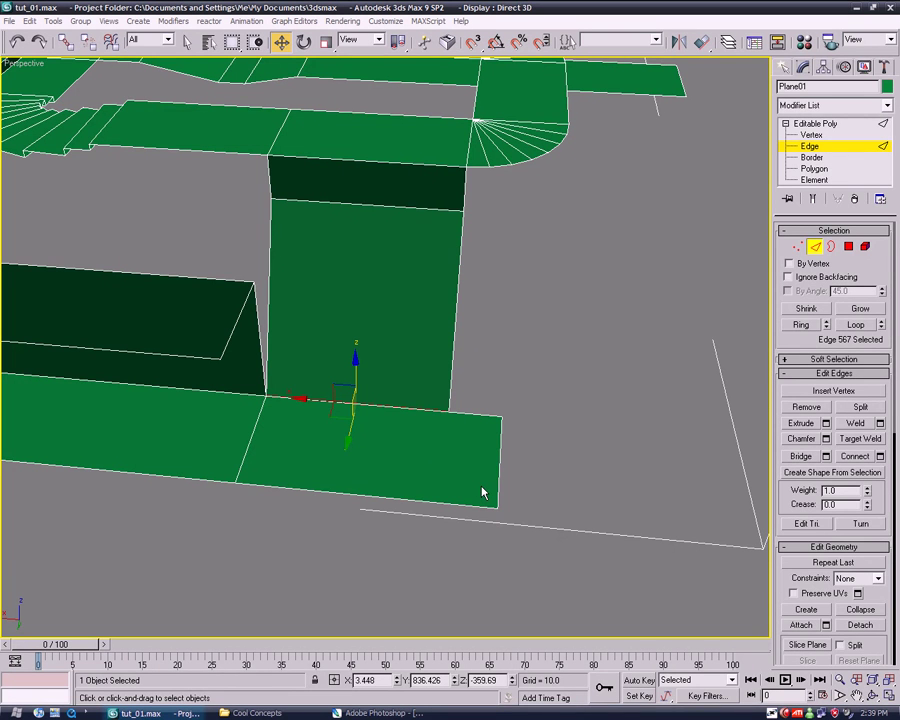
scroll(490, 412, "down", 5)
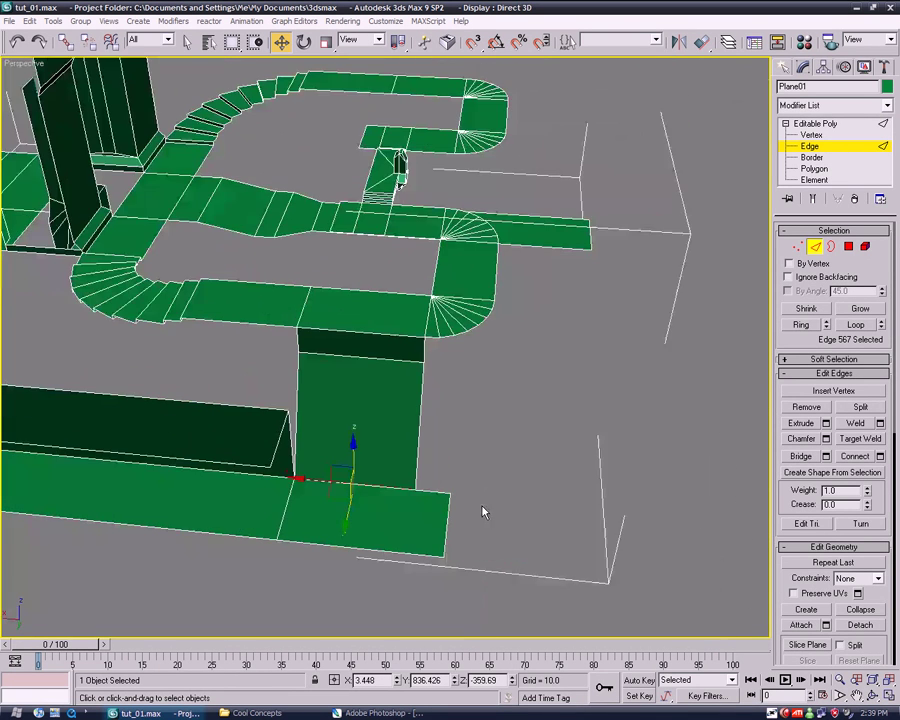
scroll(482, 513, "down", 2)
mouse_move(480, 484)
middle_mouse_down("alt")
mouse_move(520, 370)
mouse_move(442, 388)
mouse_move(418, 372)
mouse_move(430, 376)
middle_mouse_up("alt")
scroll(466, 374, "up", 3)
scroll(482, 394, "up", 4)
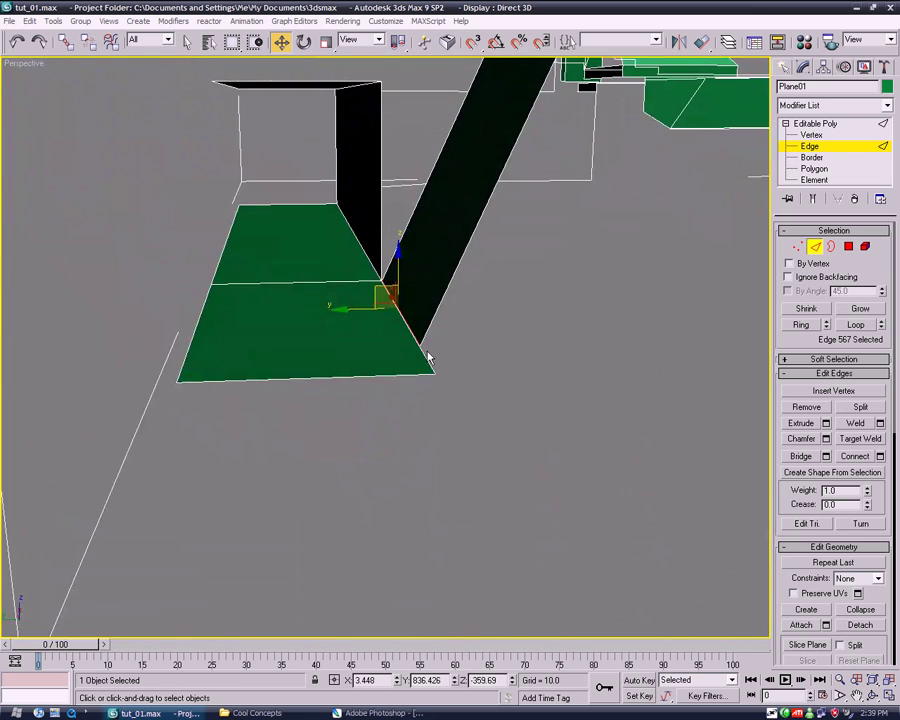
Compare the floor plane's right edge with the ramp's bottom edge, undoing back to the ramp edge.
left_click(427, 356)
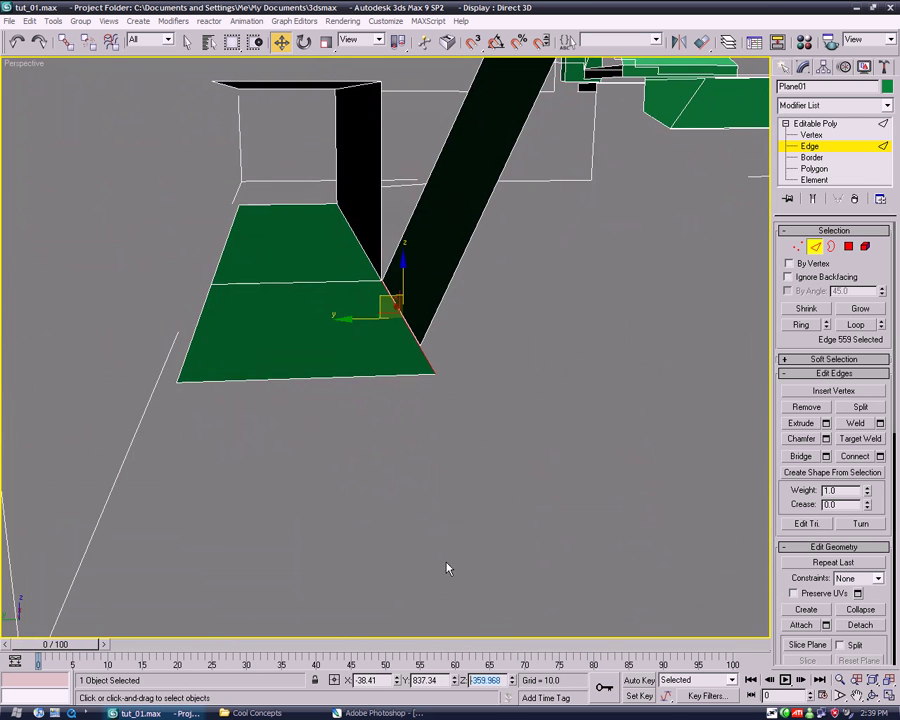
key("ctrl+z")
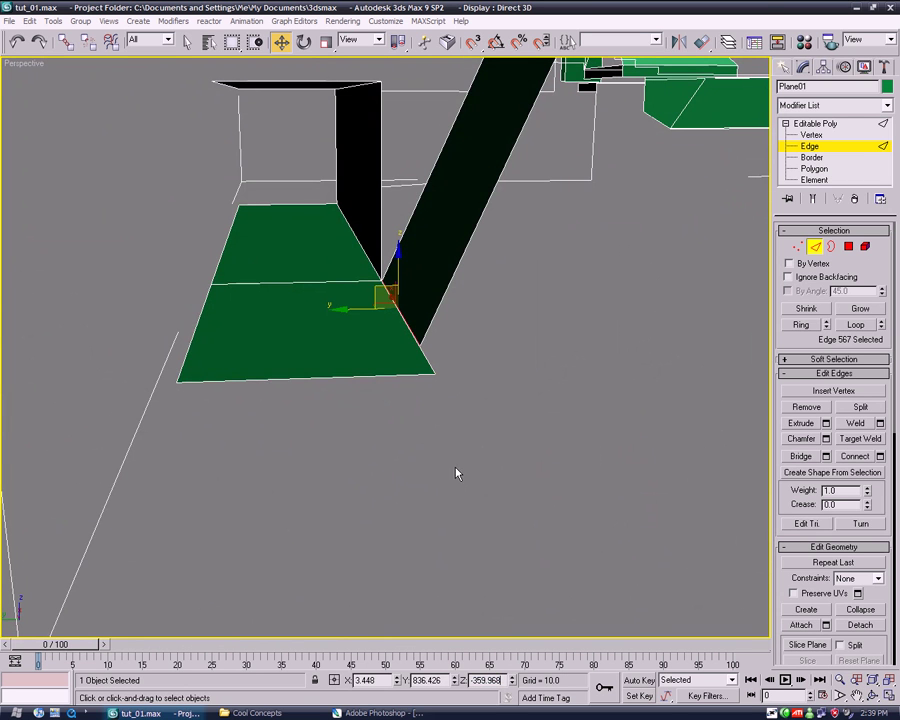
scroll(450, 522, "up", 2)
left_click(448, 524)
mouse_move(448, 524)
middle_mouse_down("alt")
mouse_move(498, 525)
mouse_move(470, 458)
middle_mouse_up("alt")
scroll(454, 450, "up", 5)
left_click(378, 533)
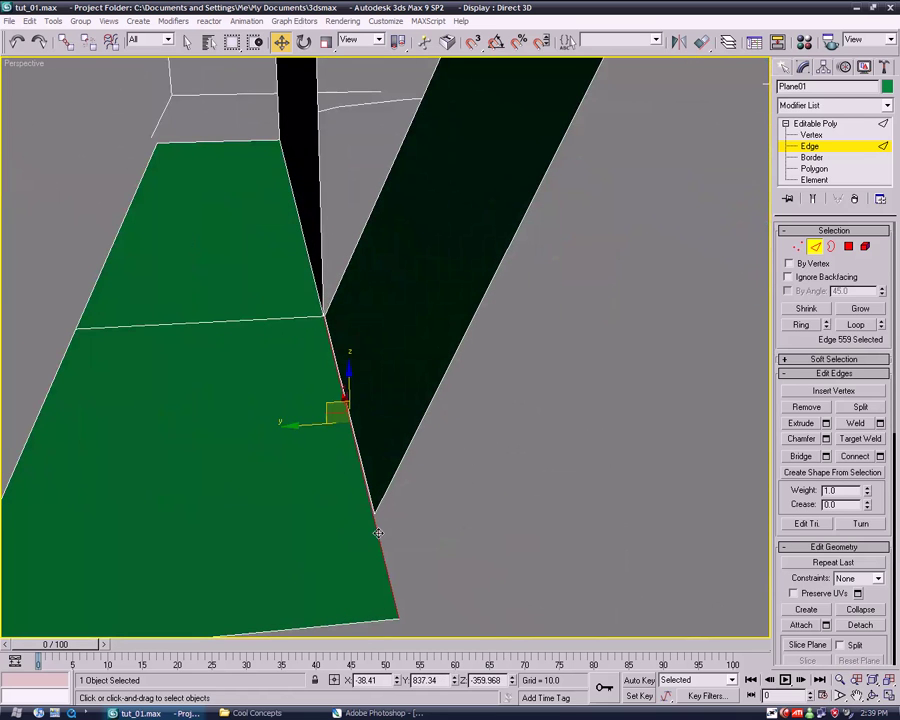
key("ctrl+z")
key("ctrl+y")
key("ctrl+z")
key("ctrl+z")
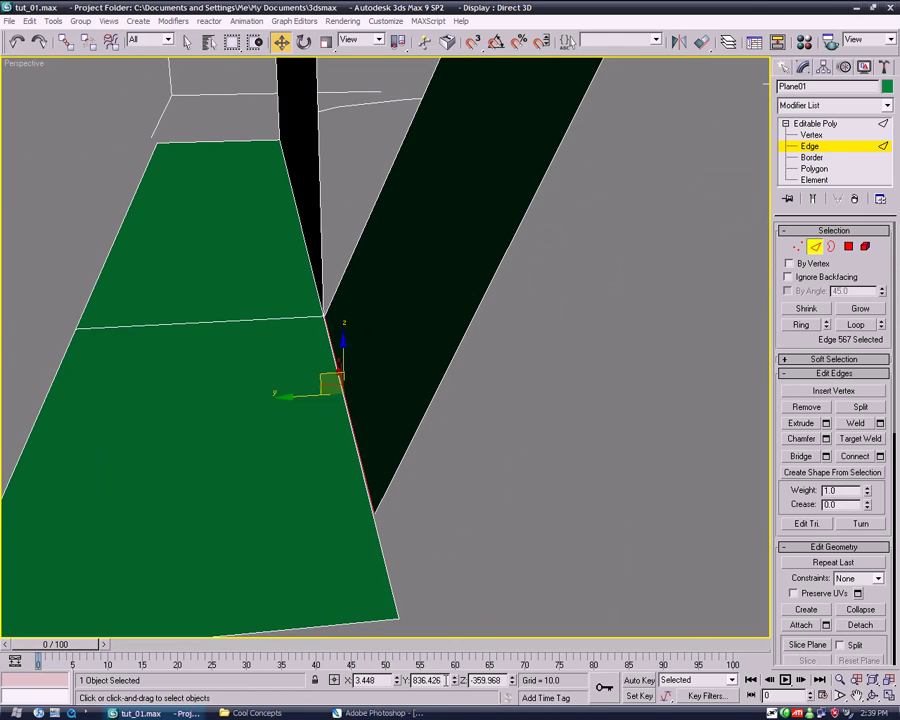
Clear the selection and pull back to view the whole level.
left_click(443, 496)
scroll(496, 480, "down", 5)
mouse_move(496, 480)
middle_mouse_down()
mouse_move(456, 425)
mouse_move(522, 426)
mouse_move(538, 405)
mouse_move(420, 432)
mouse_move(367, 428)
mouse_move(379, 516)
mouse_move(378, 503)
middle_mouse_up()
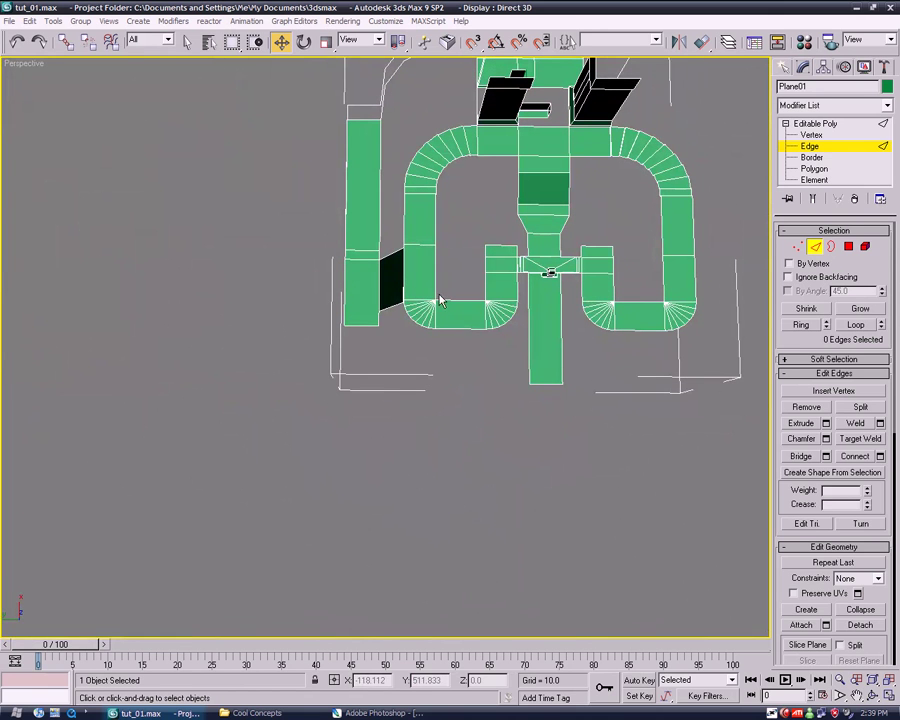
Rotate the left column's end edge using a typed Z value of 0.
left_click(361, 316)
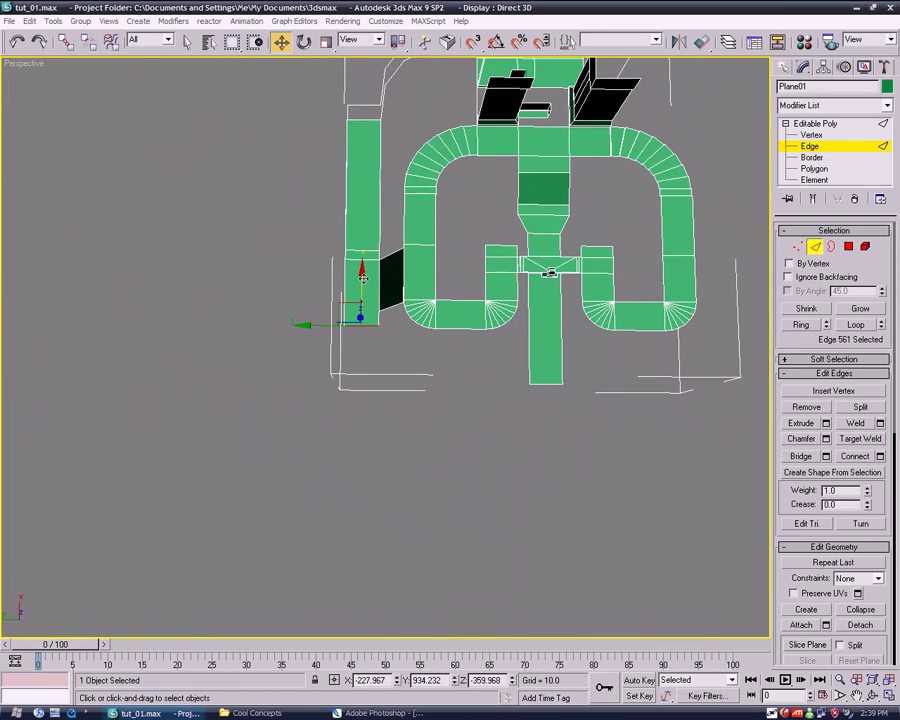
mouse_move(362, 302)
middle_mouse_down()
mouse_move(434, 428)
mouse_move(420, 516)
mouse_move(405, 335)
middle_mouse_up()
scroll(437, 453, "up", 3)
scroll(438, 456, "up", 2)
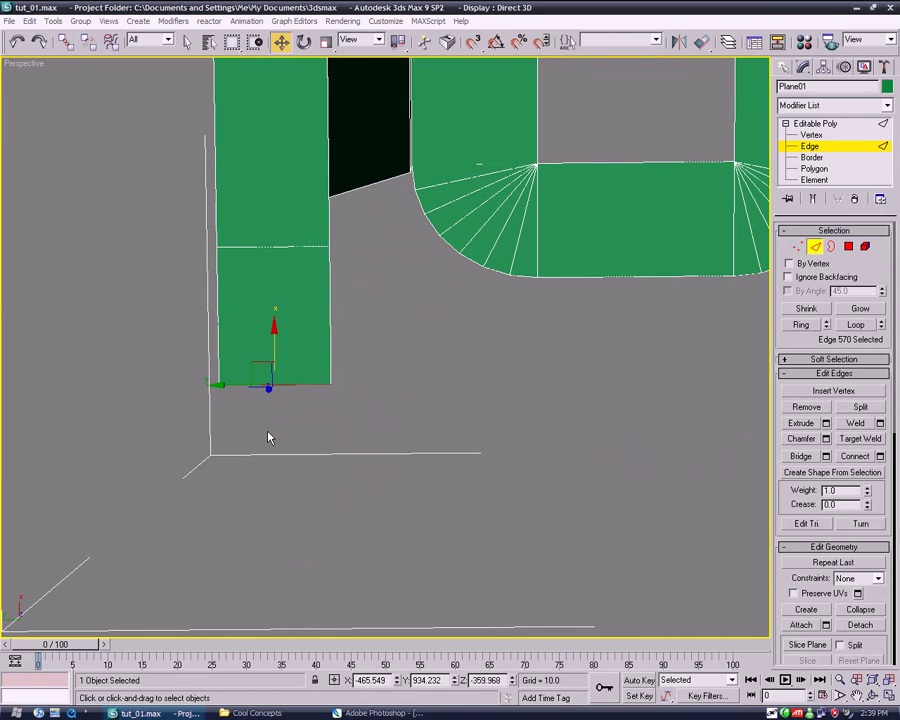
left_click(306, 44)
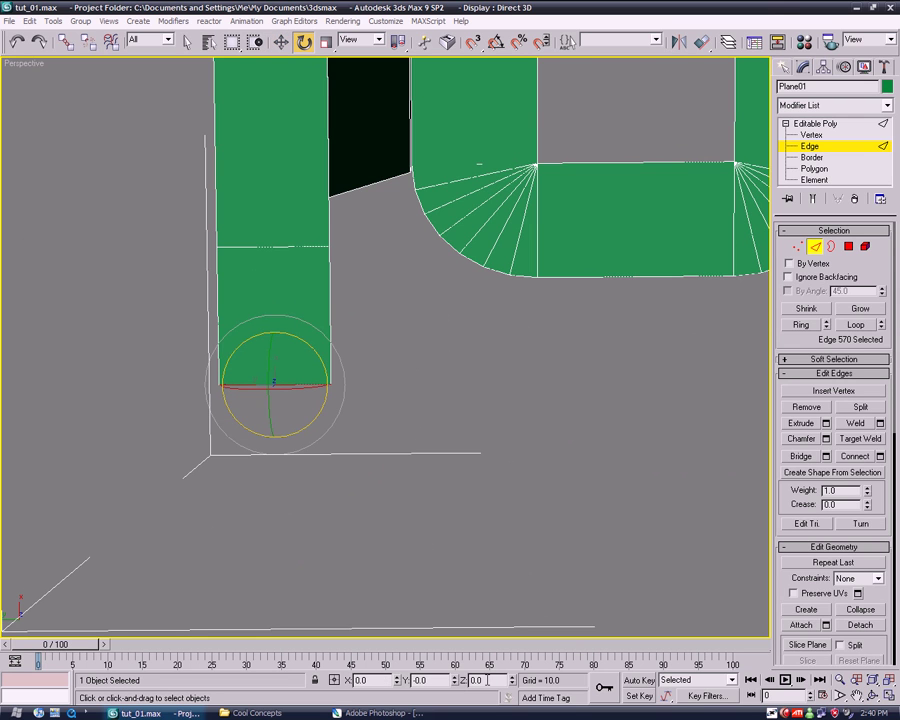
type("0")
key("Return")
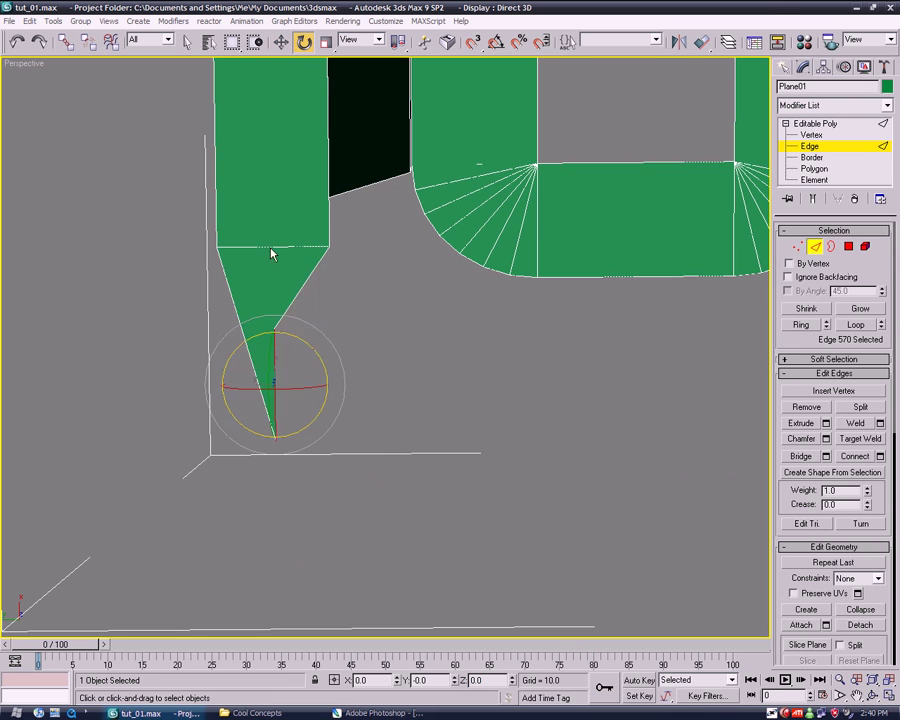
Move the pointed face down and right to form the angled floor piece.
left_click(281, 41)
mouse_move(262, 372)
left_mouse_down()
mouse_move(335, 395)
mouse_move(482, 406)
left_mouse_up()
left_click(320, 320)
Delete the angled connecting face and select the upper floor polygon.
left_click(814, 168)
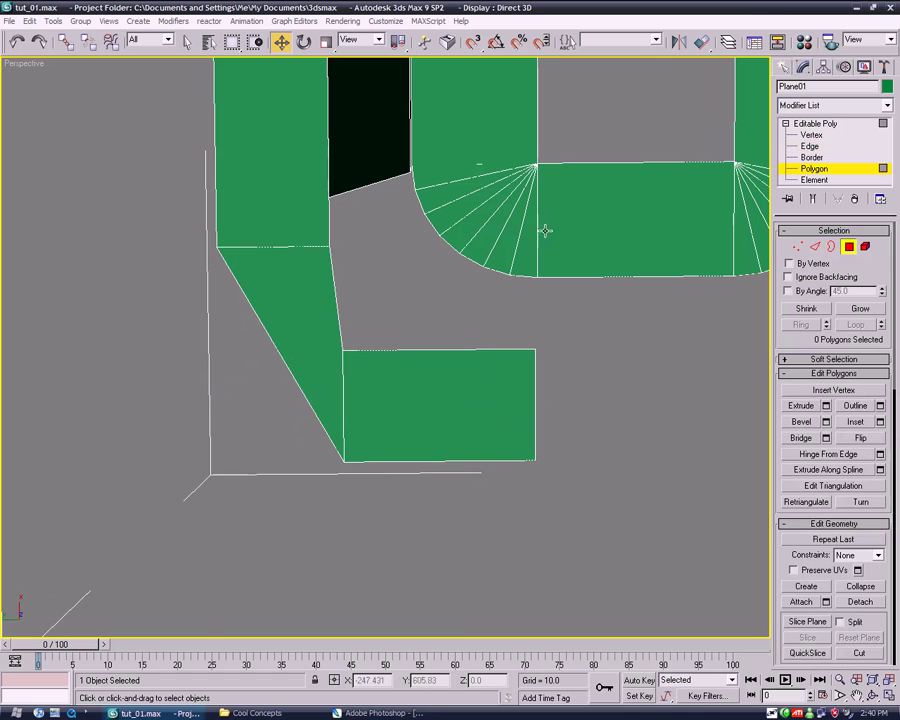
left_click(260, 322)
key("Delete")
middle_click_drag(472, 353, 466, 356)
scroll(466, 356, "down", 2)
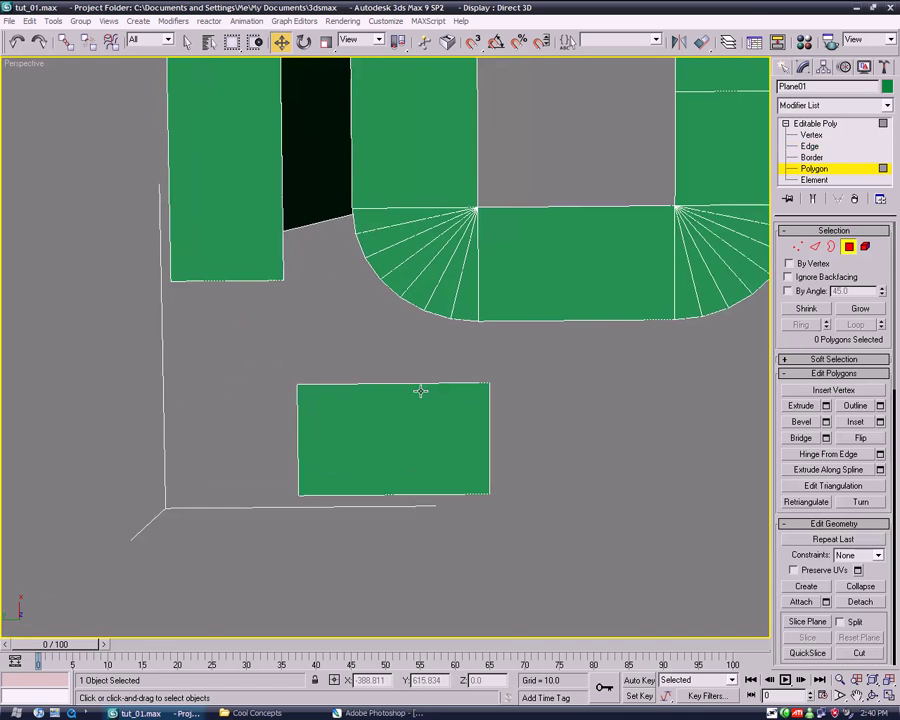
left_click(361, 145)
scroll(308, 340, "up", 2)
middle_click_drag(308, 340, 324, 418)
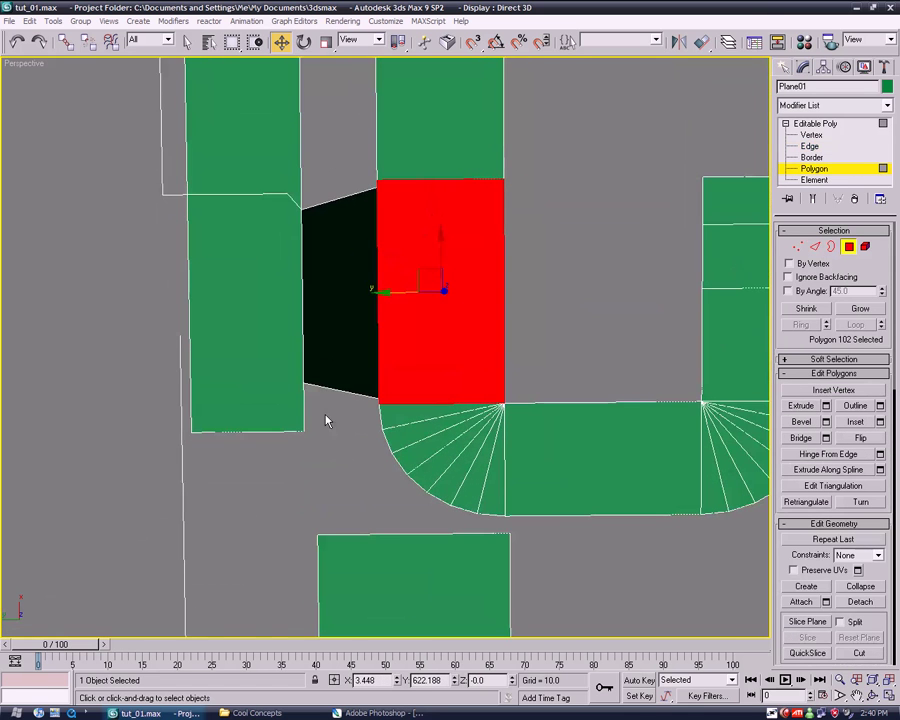
Launch Windows Calculator and compute the difference between the two face coordinates.
left_click(20, 708)
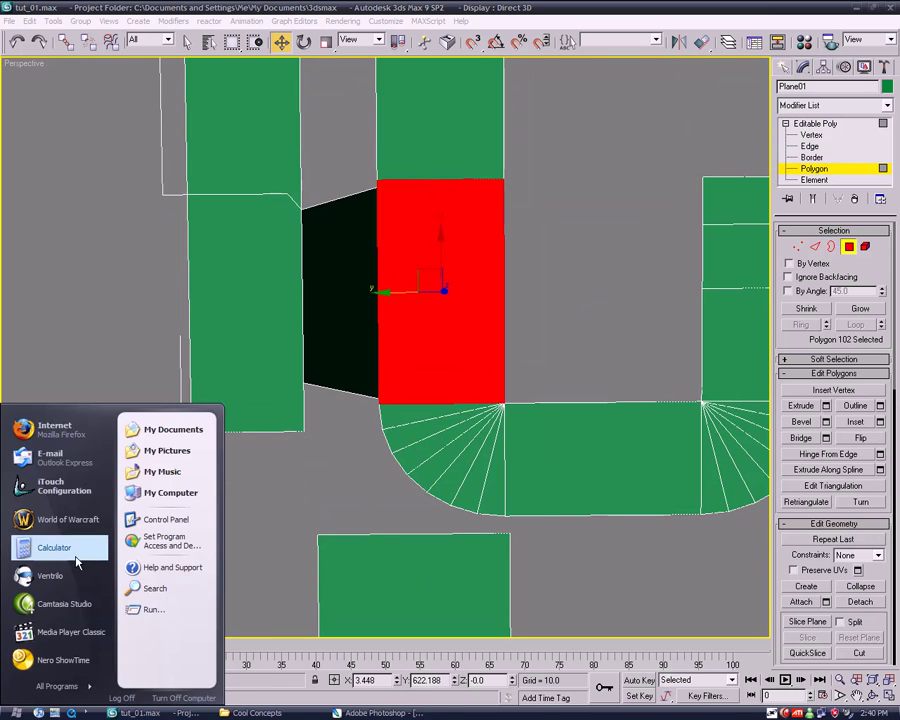
left_click(40, 547)
left_click_drag(289, 110, 735, 106)
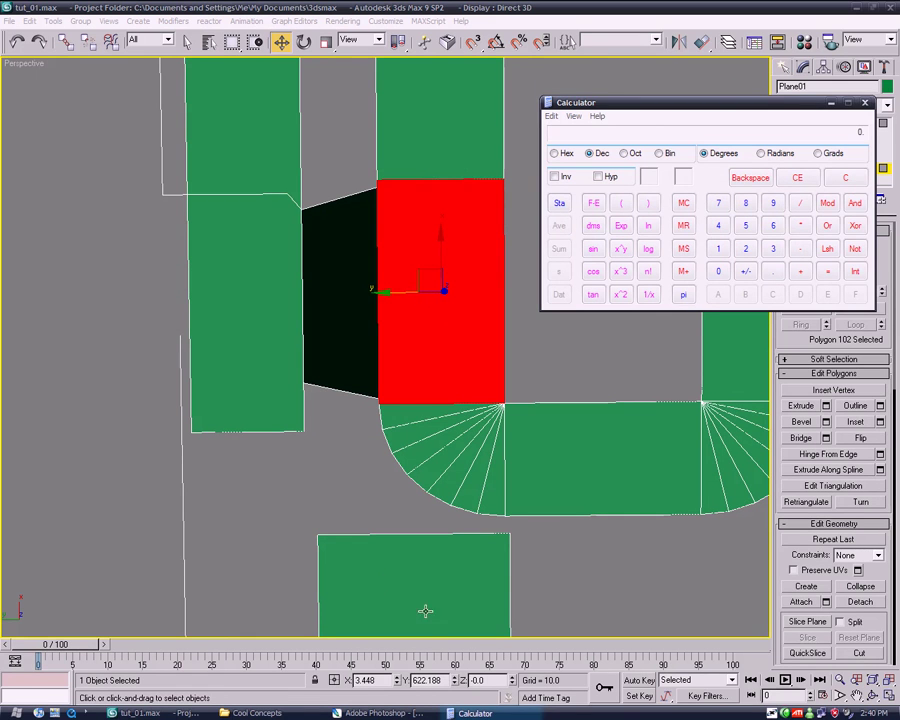
left_click(468, 713)
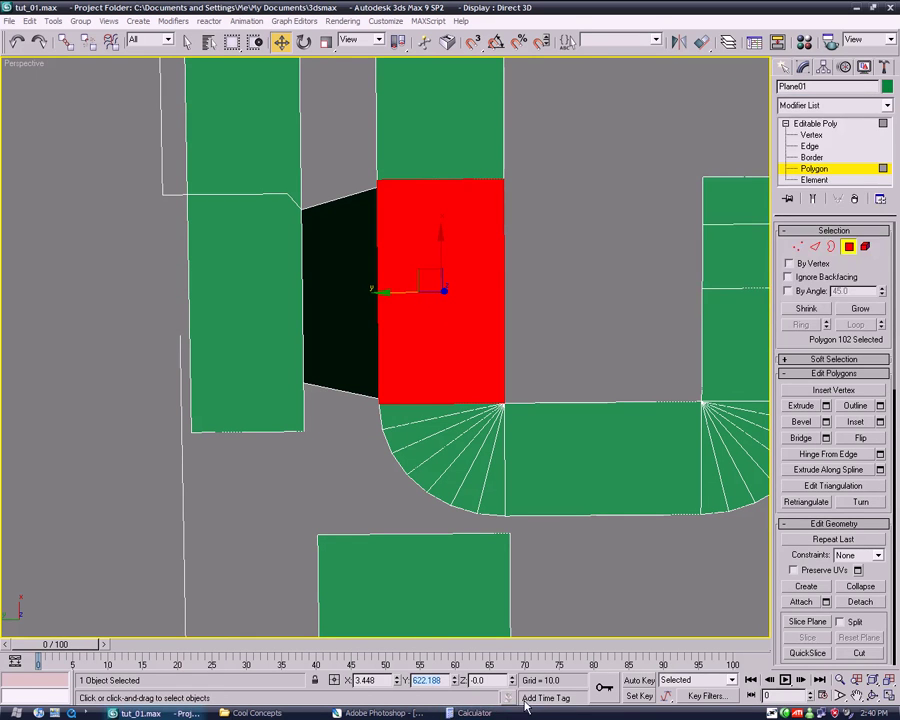
left_click(474, 713)
left_click_drag(367, 291, 178, 320)
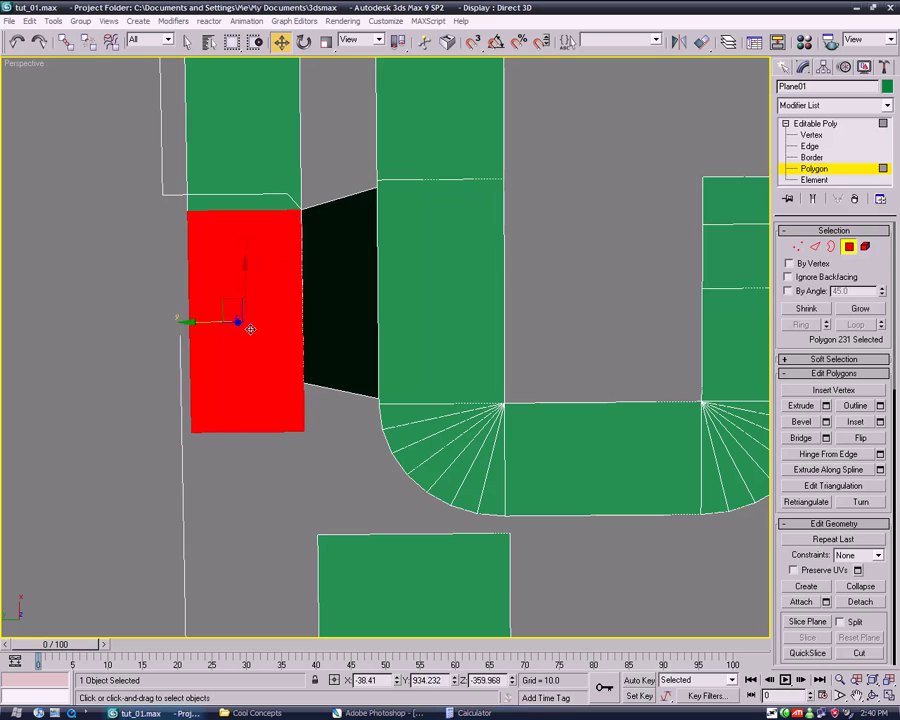
left_click(476, 713)
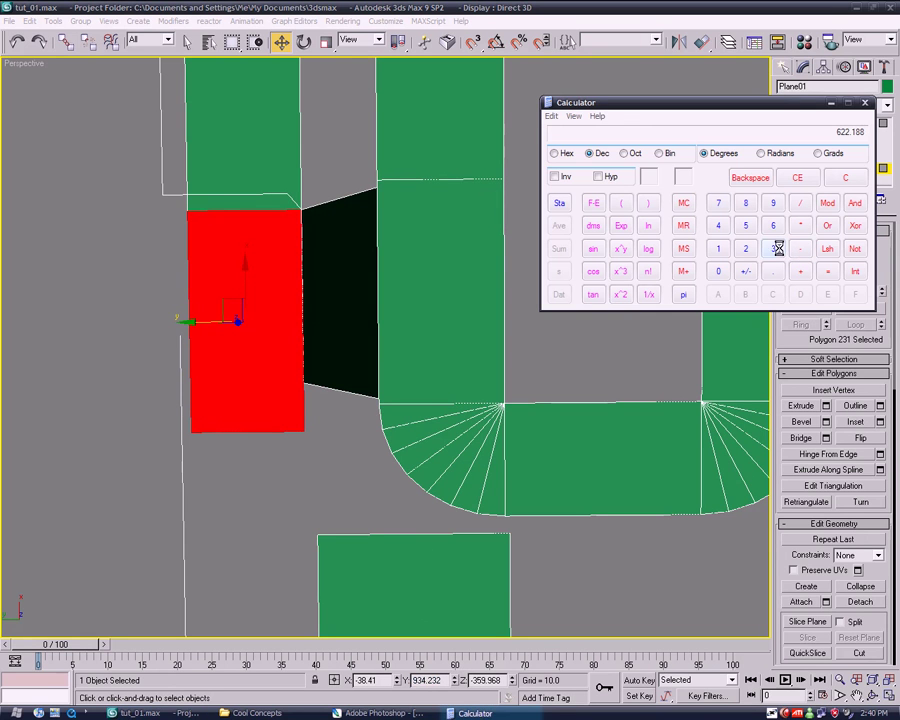
left_click(825, 276)
Copy the curved section's middle-face X position into Calculator and compute the new position.
middle_click_drag(661, 406, 575, 382)
left_click(510, 260)
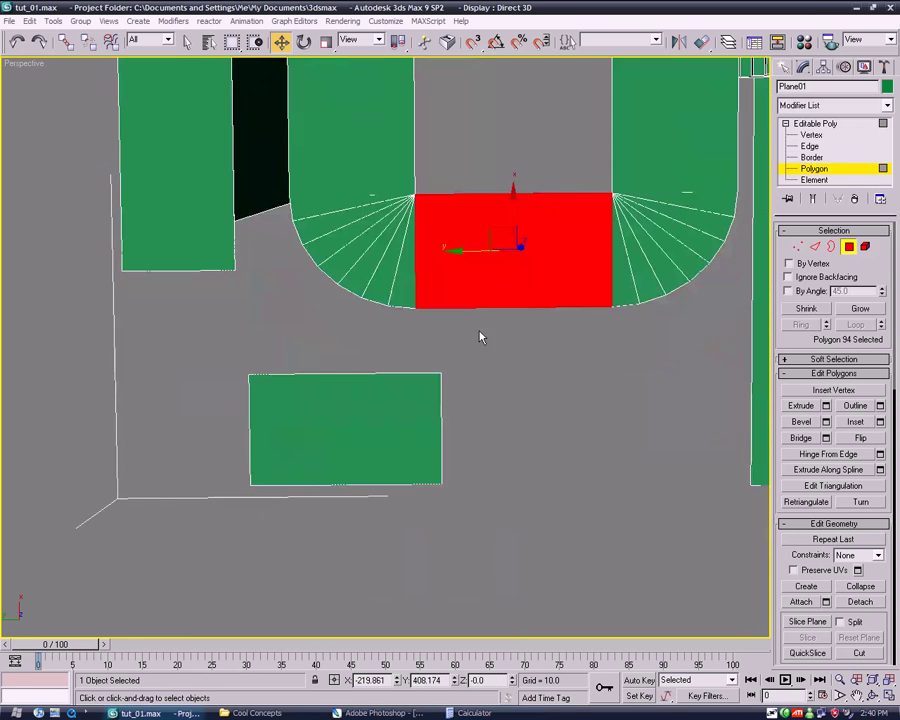
left_click_drag(381, 680, 302, 680)
key("ctrl+c")
middle_click_drag(487, 537, 465, 542)
left_click(390, 462)
left_click(475, 305)
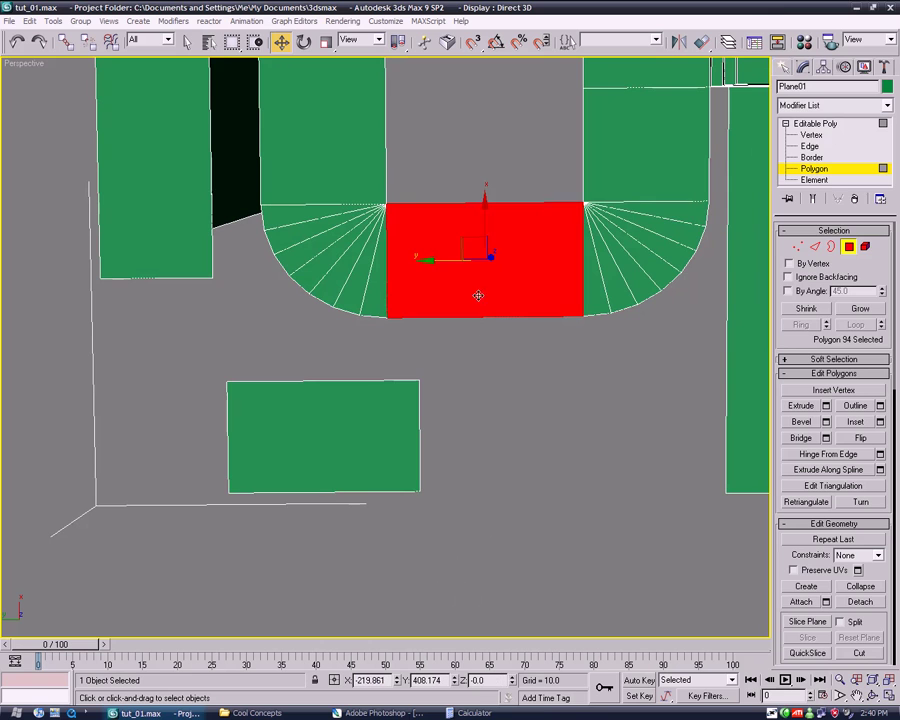
key("alt+Tab")
key("ctrl+v")
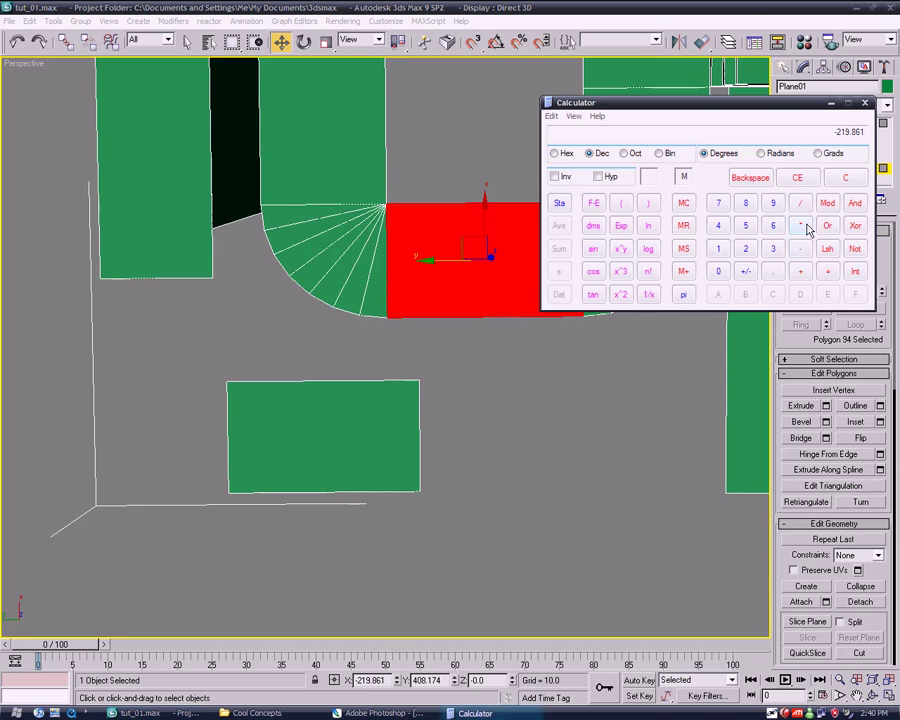
key("Return")
Set the lower floor rectangle's Y to 650.158, nudge it into place, and check it in top view.
left_click(397, 422)
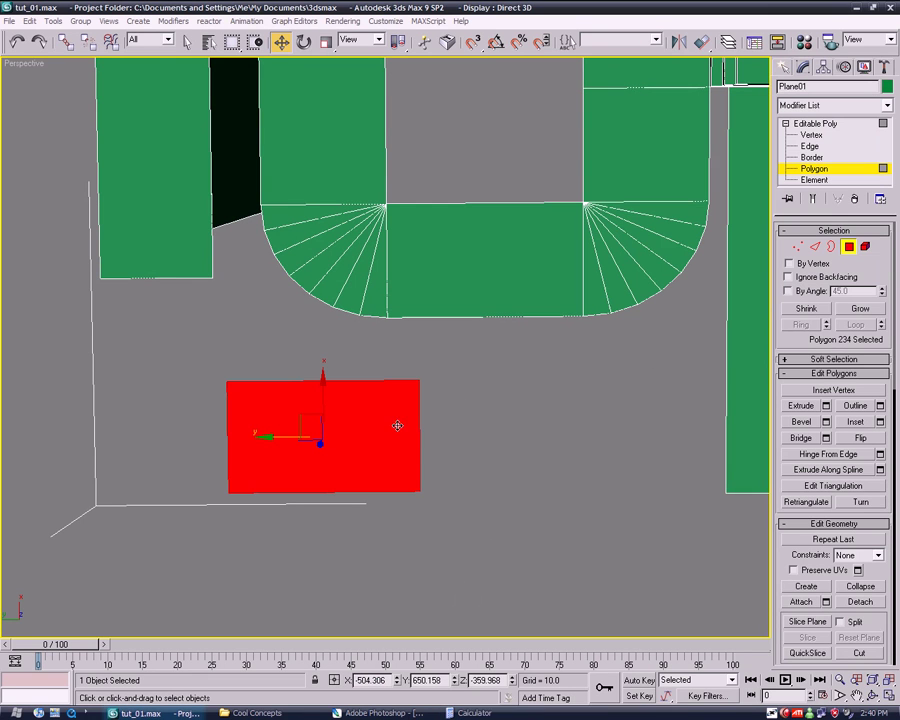
key("BackSpace")
key("BackSpace")
key("BackSpace")
type("650.158")
key("shift+Tab")
mouse_move(276, 440)
left_mouse_down()
mouse_move(455, 456)
mouse_move(436, 450)
left_mouse_up()
mouse_move(532, 536)
middle_mouse_down("alt")
mouse_move(520, 458)
mouse_move(412, 430)
mouse_move(402, 437)
mouse_move(402, 445)
mouse_move(498, 482)
mouse_move(542, 428)
mouse_move(536, 375)
mouse_move(570, 484)
middle_mouse_up("alt")
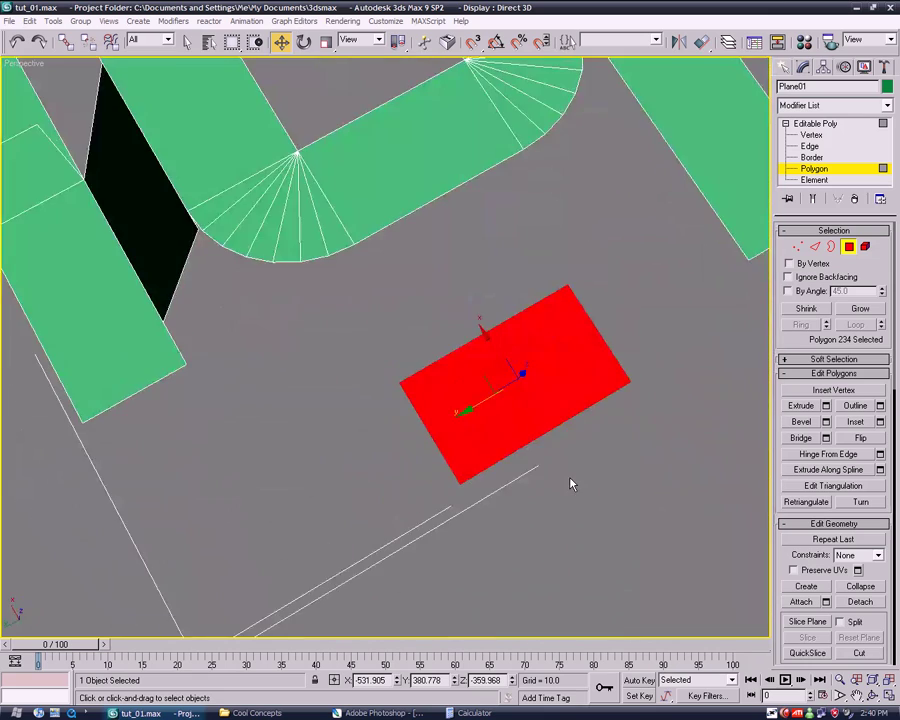
key("t")
scroll(568, 476, "down", 2)
scroll(566, 472, "down", 5)
mouse_move(424, 378)
middle_mouse_down()
mouse_move(456, 422)
mouse_move(600, 392)
mouse_move(723, 392)
mouse_move(660, 390)
middle_mouse_up()
key("p")
Shift-drag the track's outer vertical edge down to the square floor to form a ramp.
key("2")
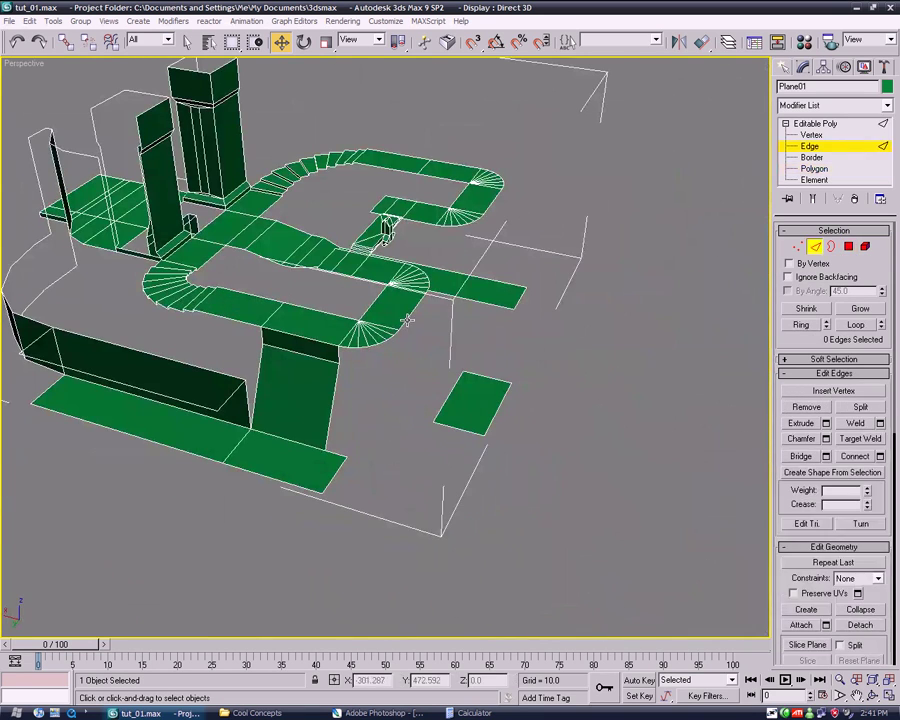
left_click(407, 320)
scroll(436, 372, "up", 3)
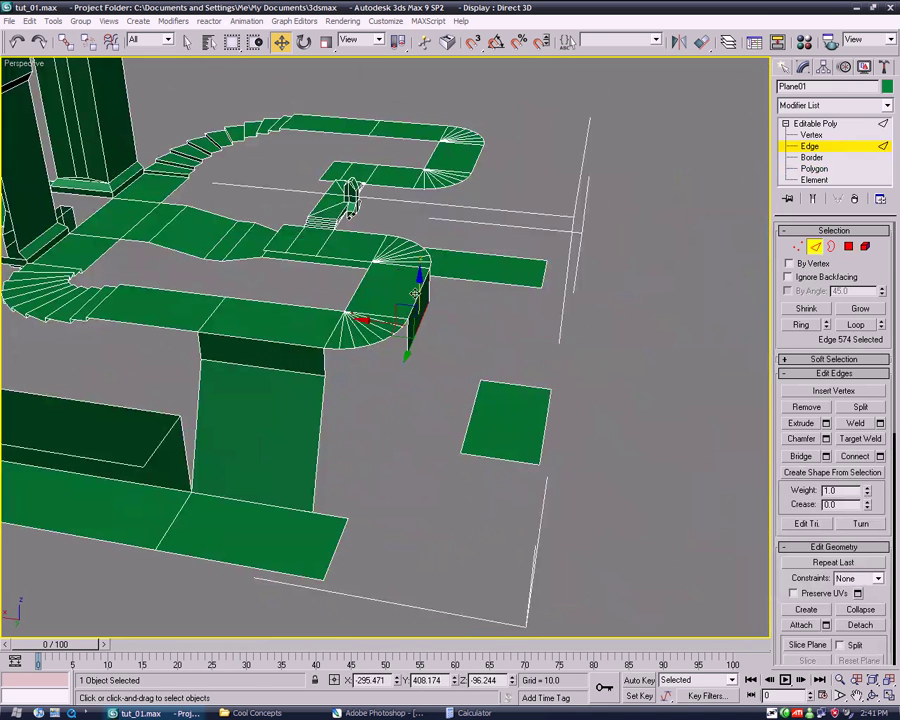
left_click(307, 376)
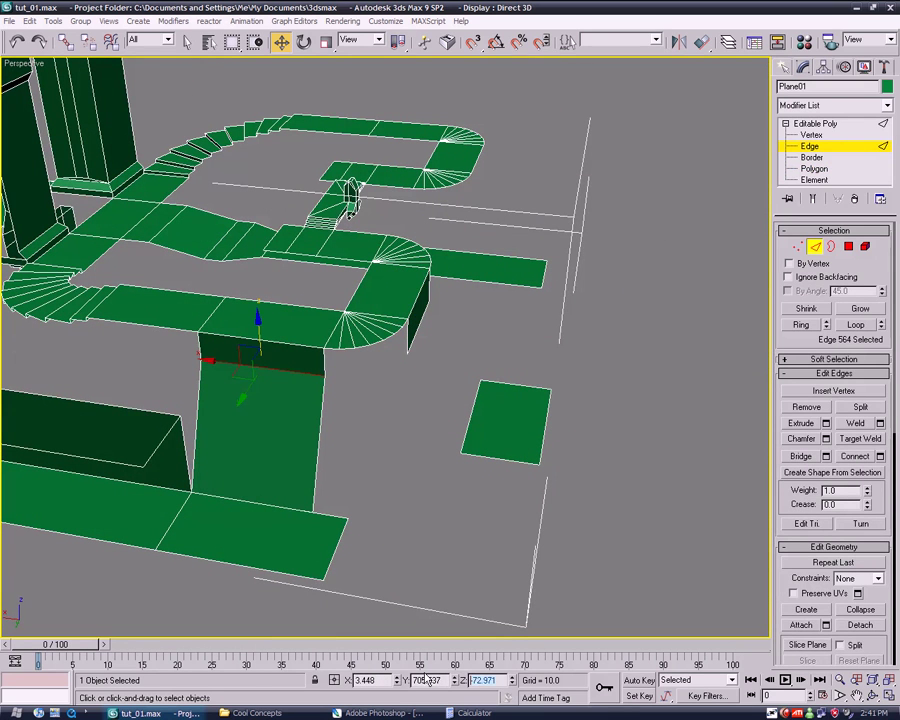
left_click(422, 333)
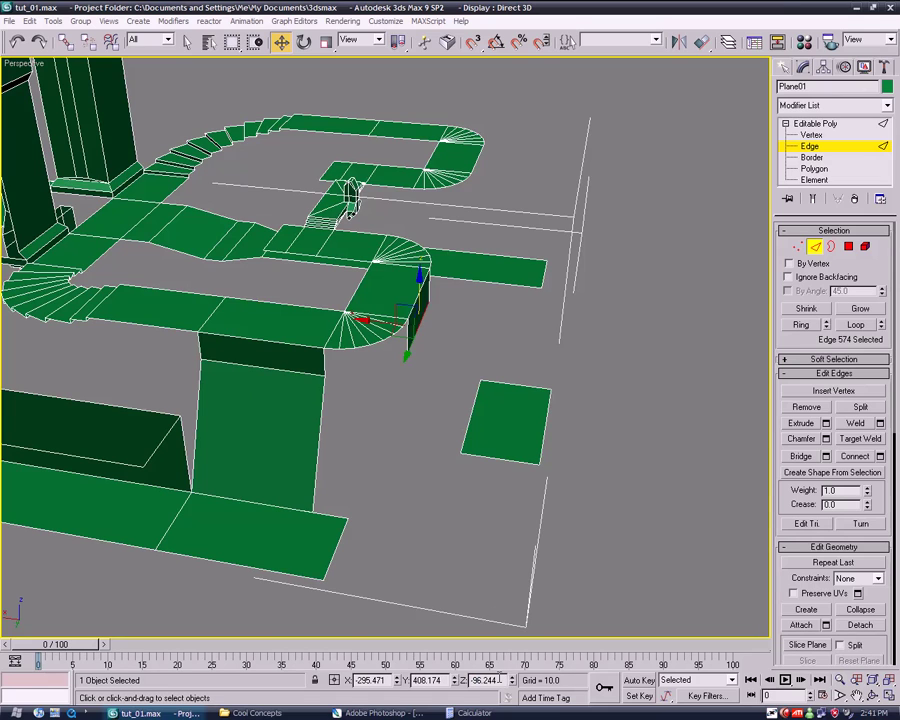
mouse_move(407, 604)
middle_mouse_down("alt")
mouse_move(440, 526)
mouse_move(404, 526)
mouse_move(430, 460)
mouse_move(406, 278)
middle_mouse_up("alt")
mouse_move(405, 282)
left_mouse_down("shift")
mouse_move(428, 372)
mouse_move(461, 403)
left_mouse_up("shift")
Align the ramp end with the square floor's left edge, trying 435.013 before undoing it.
left_click(458, 403)
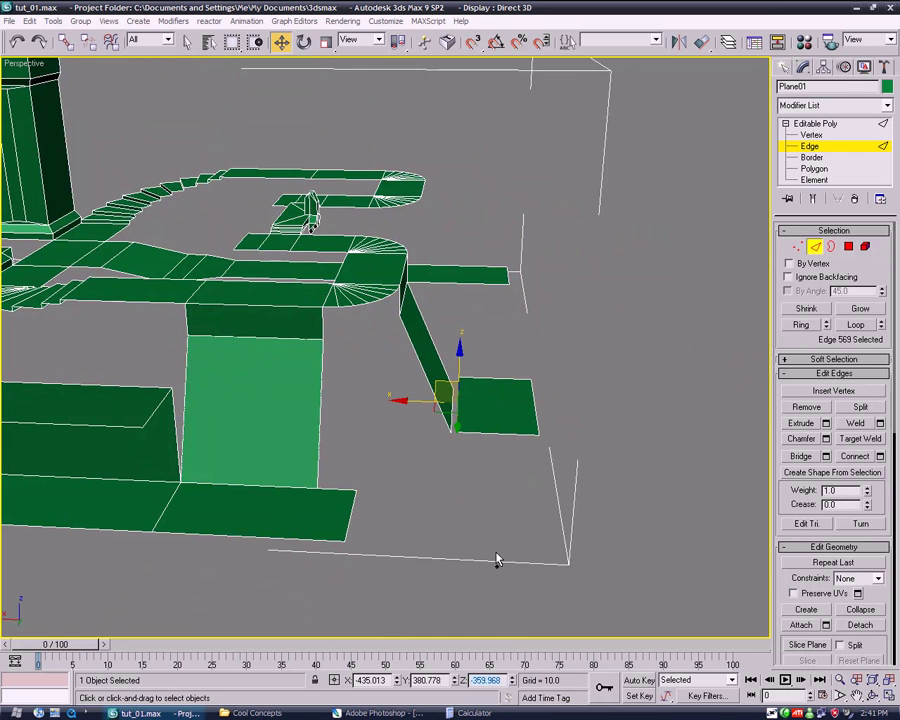
left_click(497, 560)
left_click(452, 408)
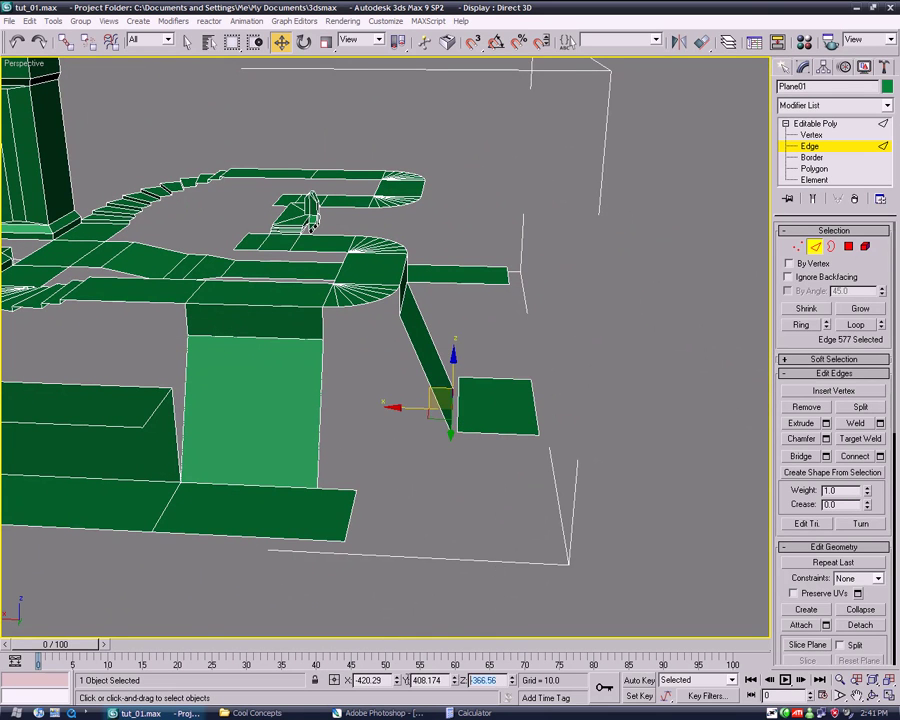
middle_click_drag(468, 544, 450, 544)
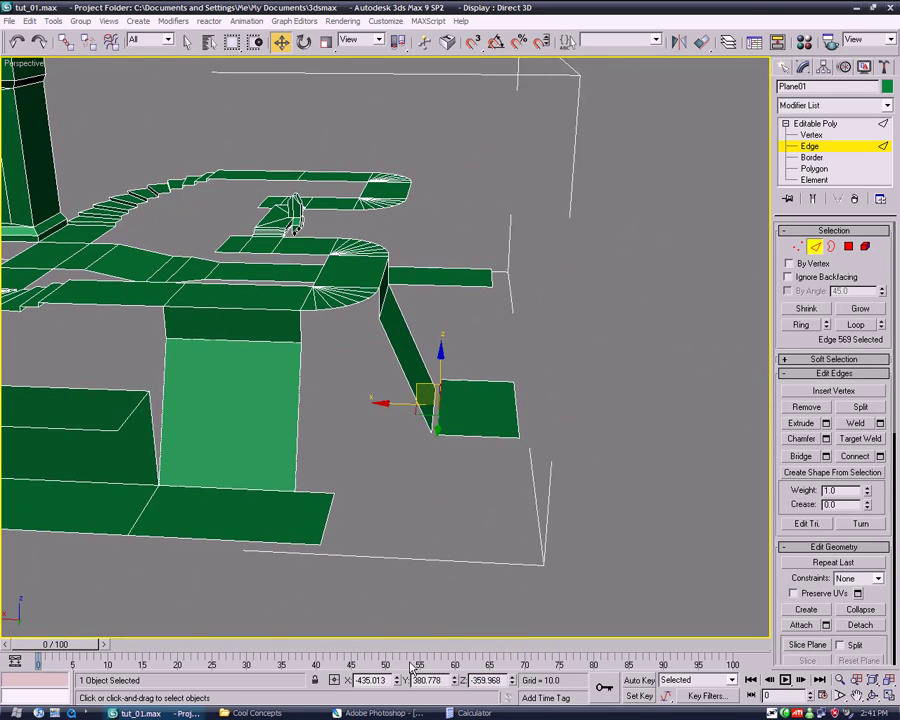
type("435.013")
key("ctrl+z")
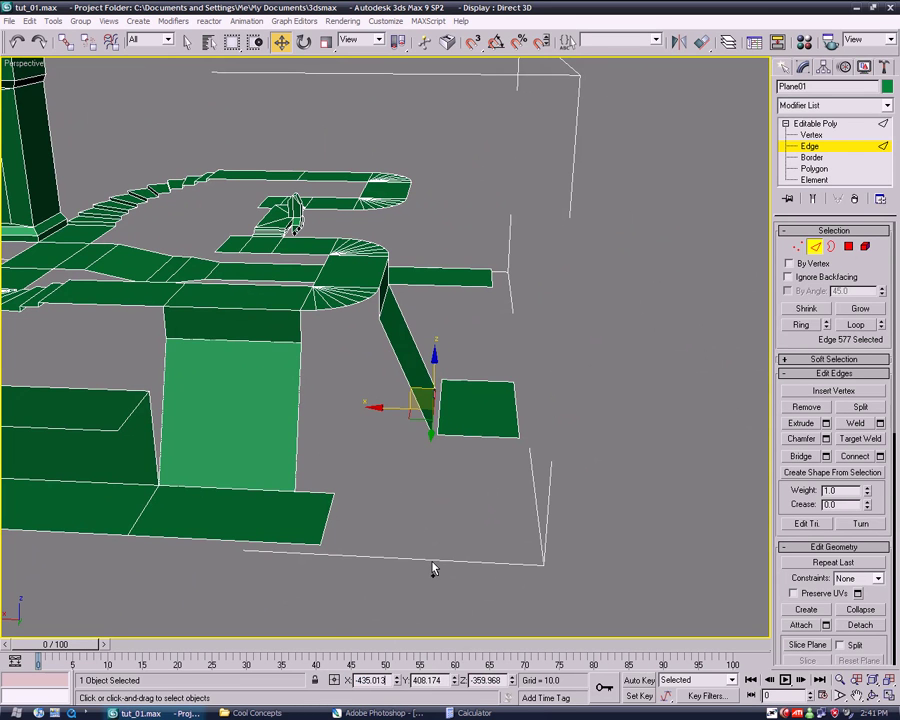
left_click(430, 566)
mouse_move(430, 566)
middle_mouse_down("alt")
mouse_move(452, 530)
mouse_move(419, 534)
middle_mouse_up("alt")
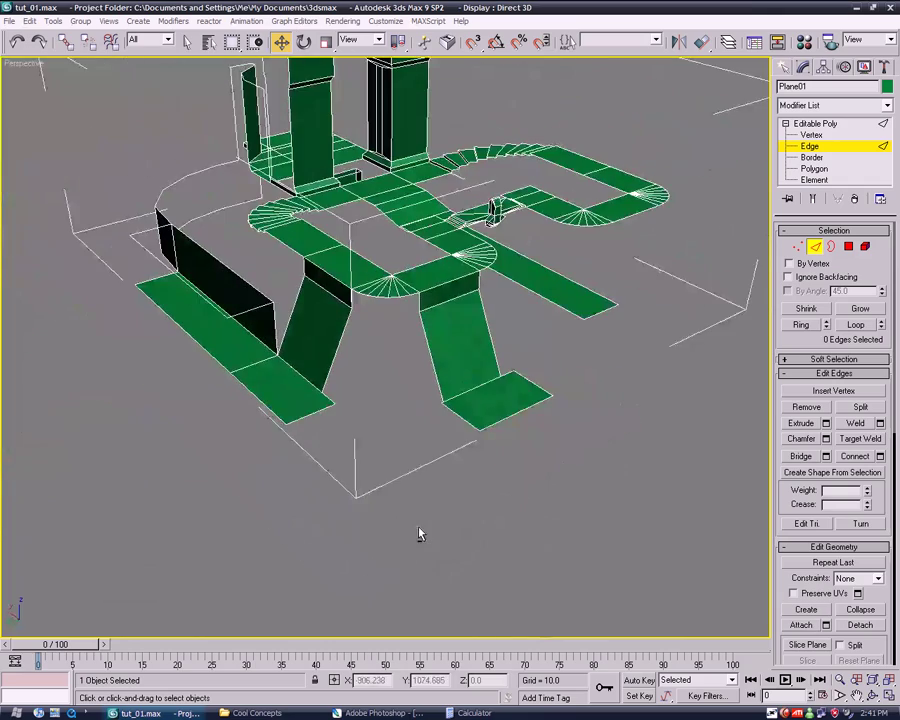
mouse_move(363, 271)
middle_mouse_down("alt")
mouse_move(406, 355)
mouse_move(416, 418)
mouse_move(421, 359)
mouse_move(426, 426)
mouse_move(416, 367)
mouse_move(398, 368)
mouse_move(236, 258)
mouse_move(201, 195)
mouse_move(263, 281)
middle_mouse_up("alt")
scroll(420, 358, "up", 3)
scroll(263, 281, "down", 5)
mouse_move(453, 428)
middle_mouse_down("alt")
mouse_move(448, 418)
mouse_move(524, 450)
mouse_move(448, 414)
mouse_move(394, 410)
mouse_move(393, 372)
middle_mouse_up("alt")
mouse_move(290, 398)
middle_mouse_down("alt")
mouse_move(368, 430)
mouse_move(396, 424)
middle_mouse_up("alt")
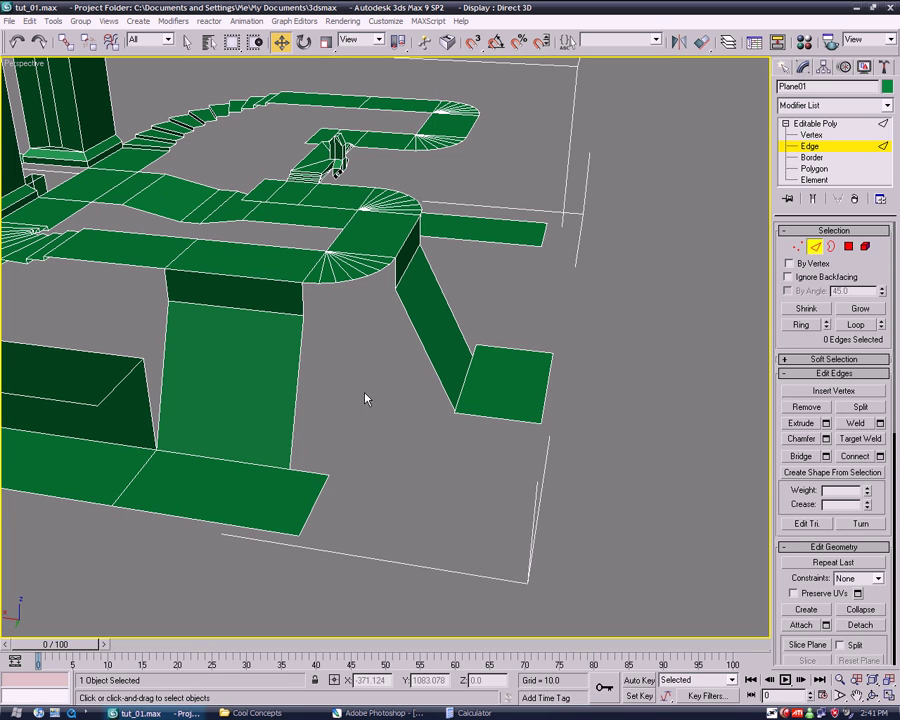
Select the curved border edges of the track end and extrude them down into a wall.
left_click(312, 283)
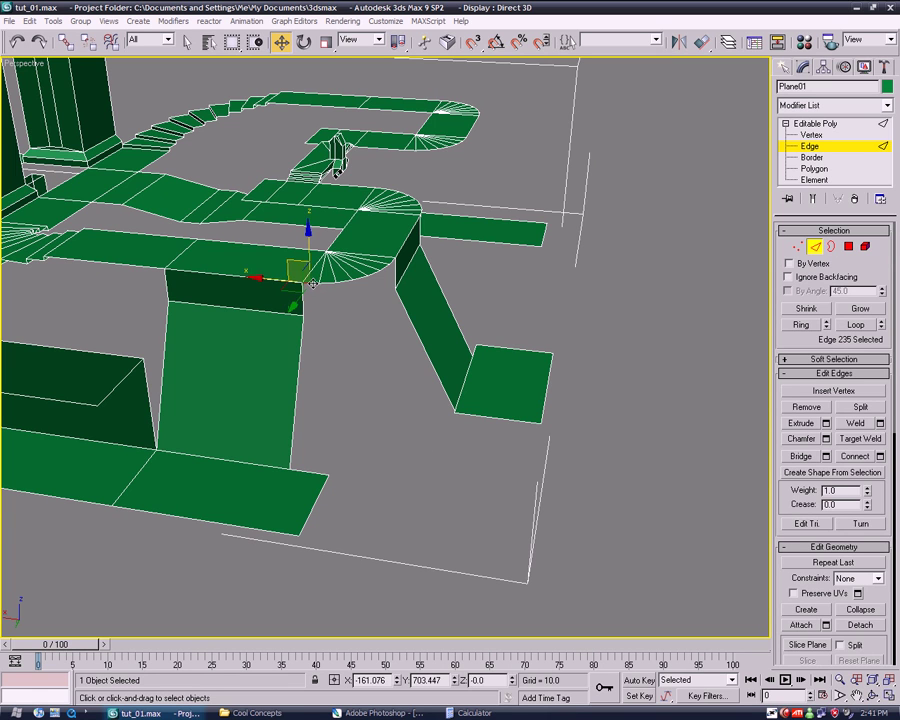
left_click(326, 285, "ctrl")
left_click(352, 282, "ctrl")
left_click(370, 277, "ctrl")
left_click(388, 266, "ctrl")
left_click(393, 262, "ctrl")
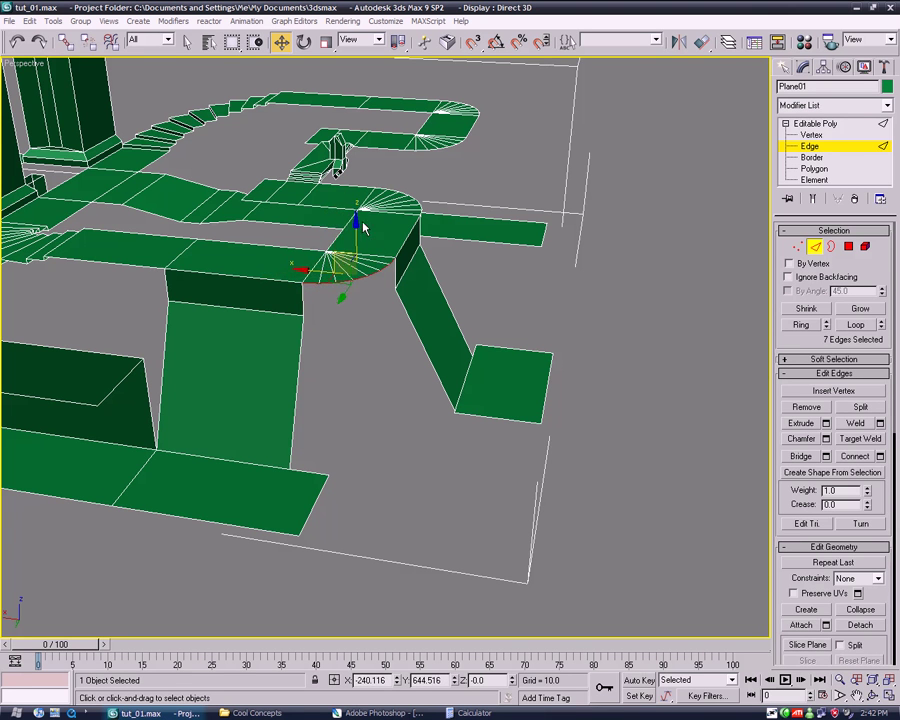
left_click_drag(356, 232, 369, 357, "shift")
Raise the curved wall's bottom edges to shorten it beneath the track end.
mouse_move(428, 420)
middle_mouse_down("alt")
mouse_move(508, 420)
mouse_move(463, 397)
middle_mouse_up("alt")
left_click_drag(395, 378, 393, 235)
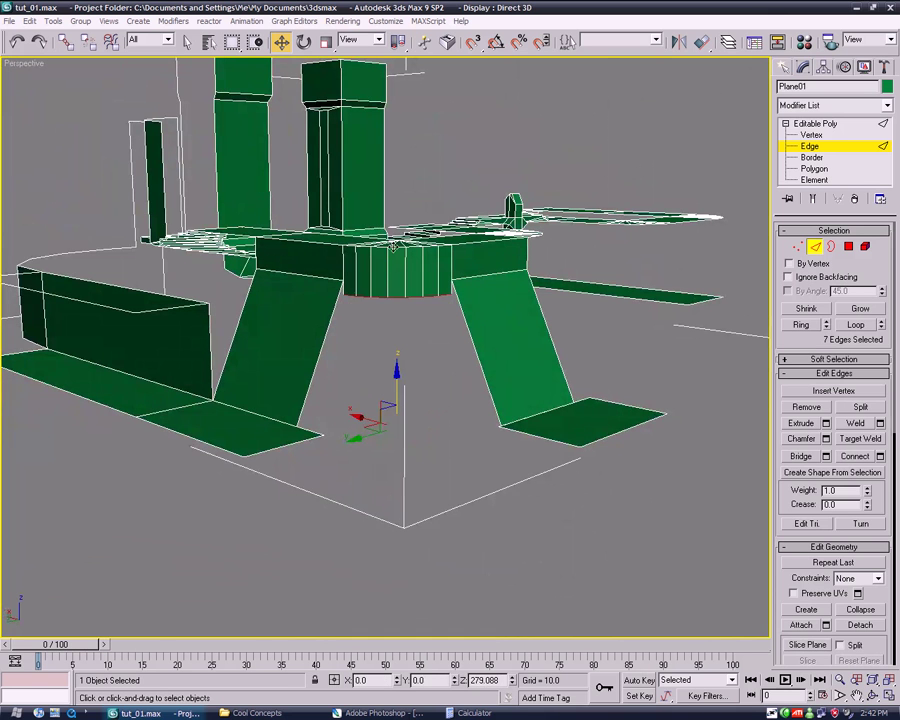
middle_click_drag(394, 236, 436, 450, "alt")
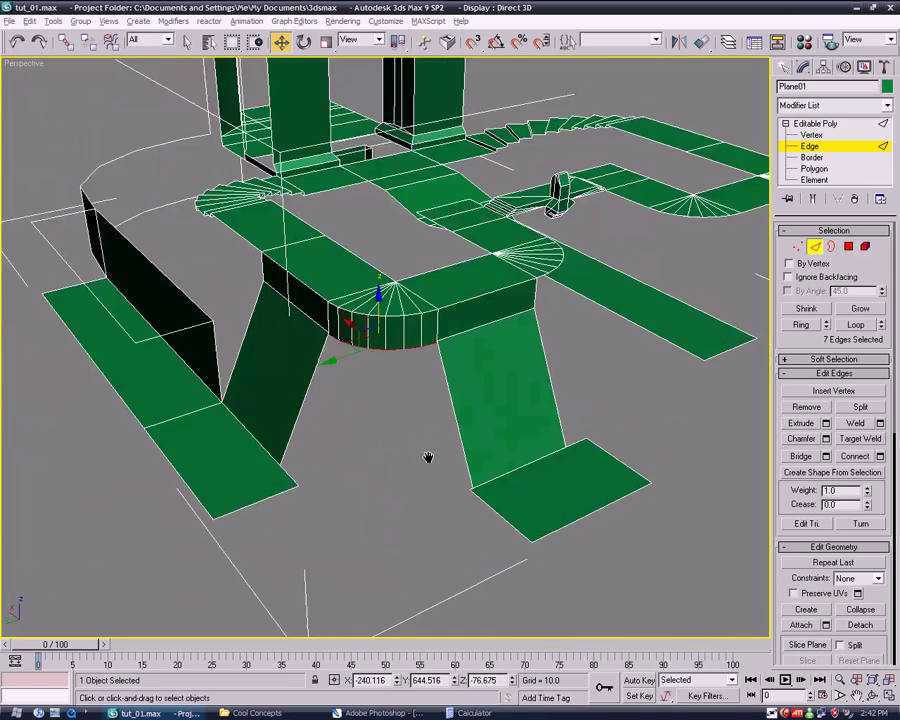
scroll(436, 450, "up", 3)
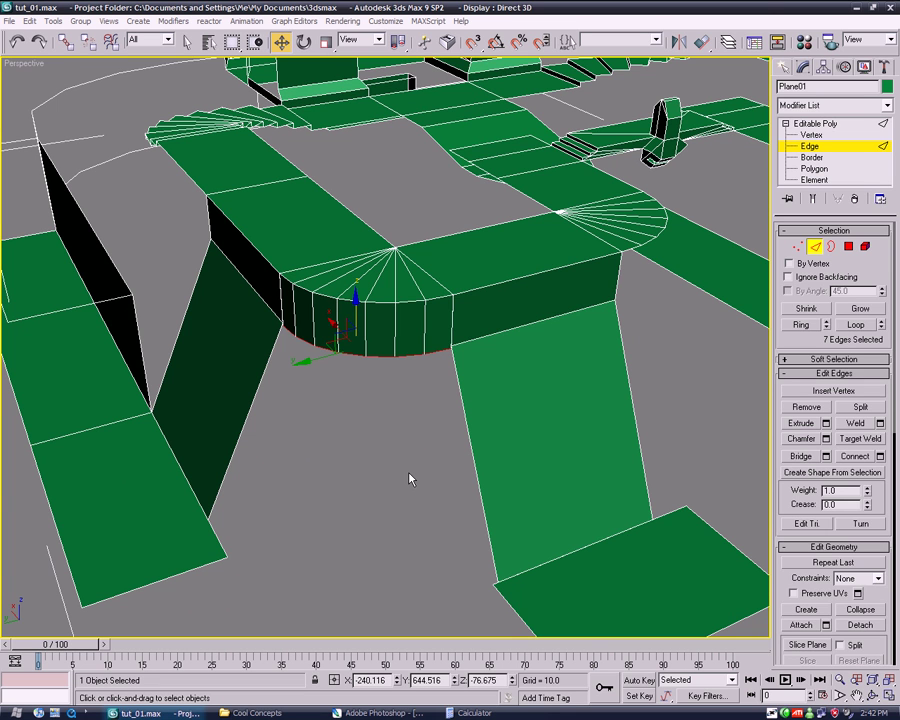
left_click_drag(355, 303, 356, 297)
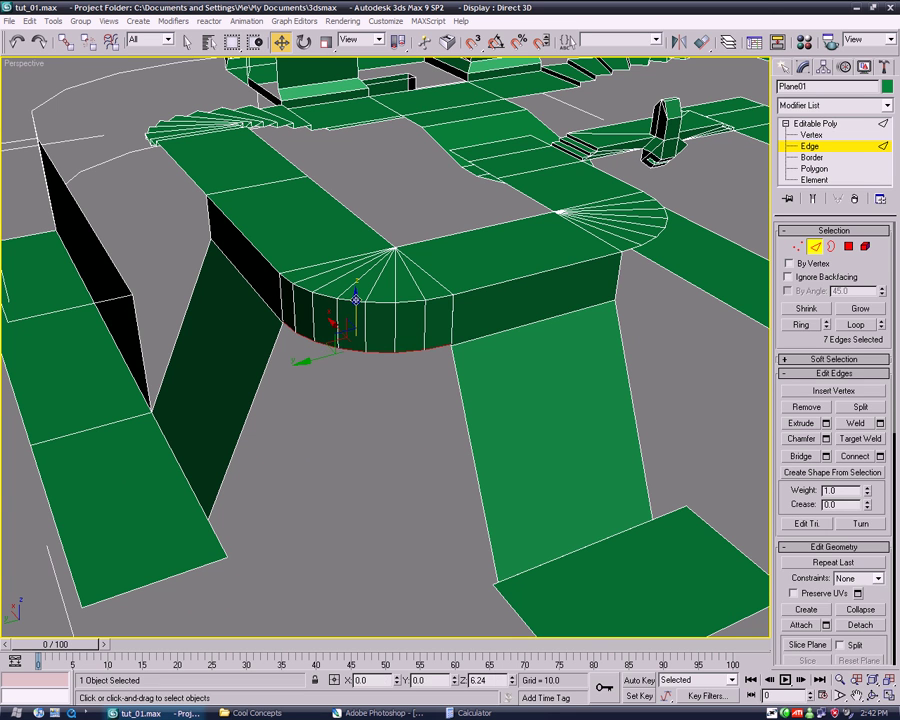
left_click(502, 345)
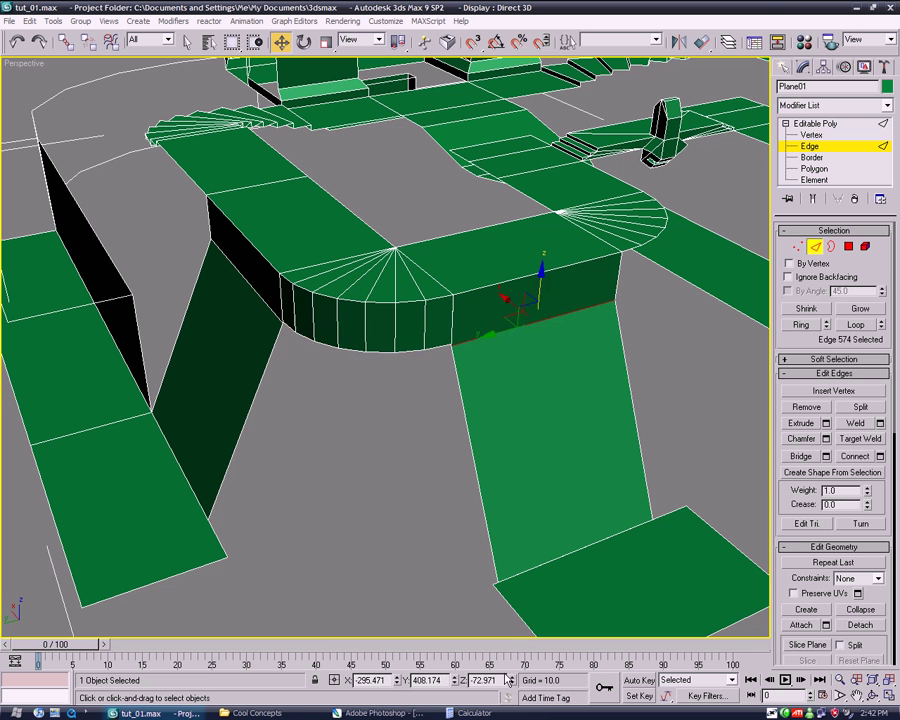
key("ctrl+z")
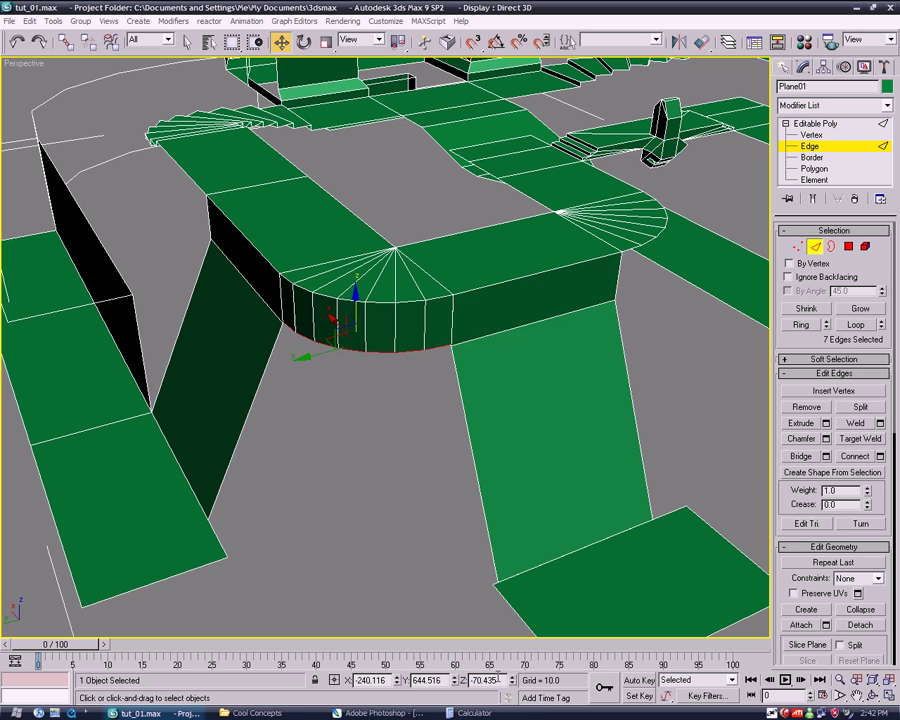
mouse_move(362, 514)
middle_mouse_down("alt")
mouse_move(385, 508)
mouse_move(387, 536)
middle_mouse_up("alt")
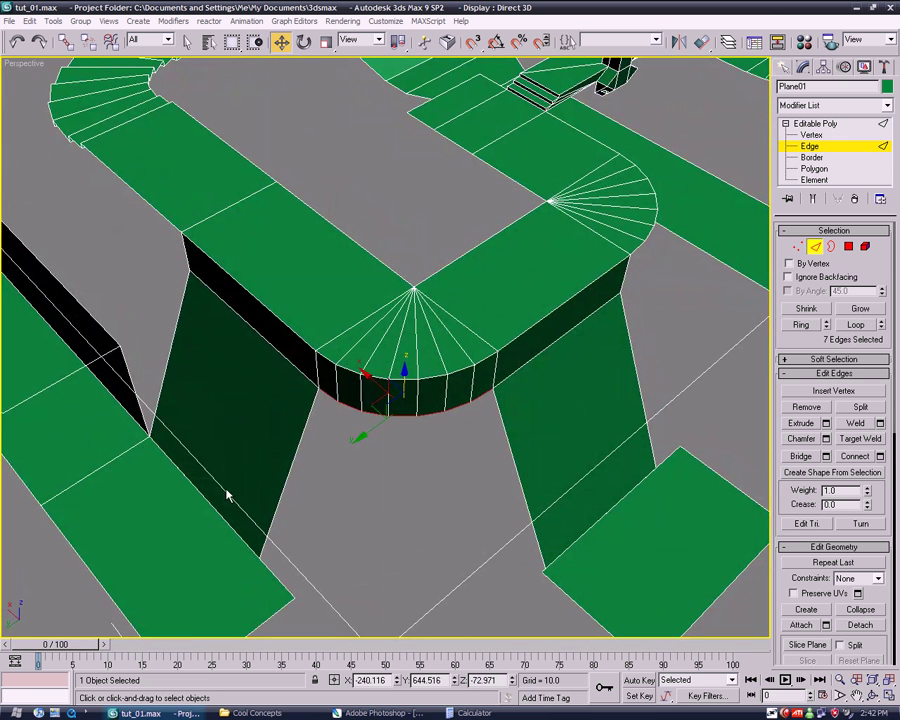
Clone the curved wall's corner vertex by Shift-moving it and adjust its Y position.
left_click(458, 505)
key("1")
left_click(314, 380)
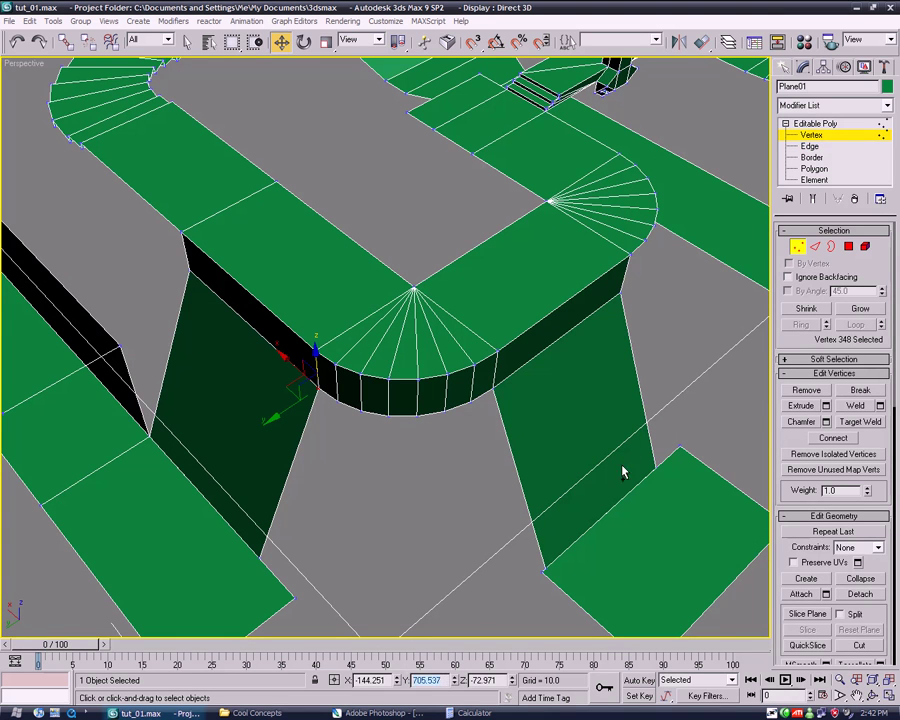
left_click_drag(491, 388, 426, 578, "shift")
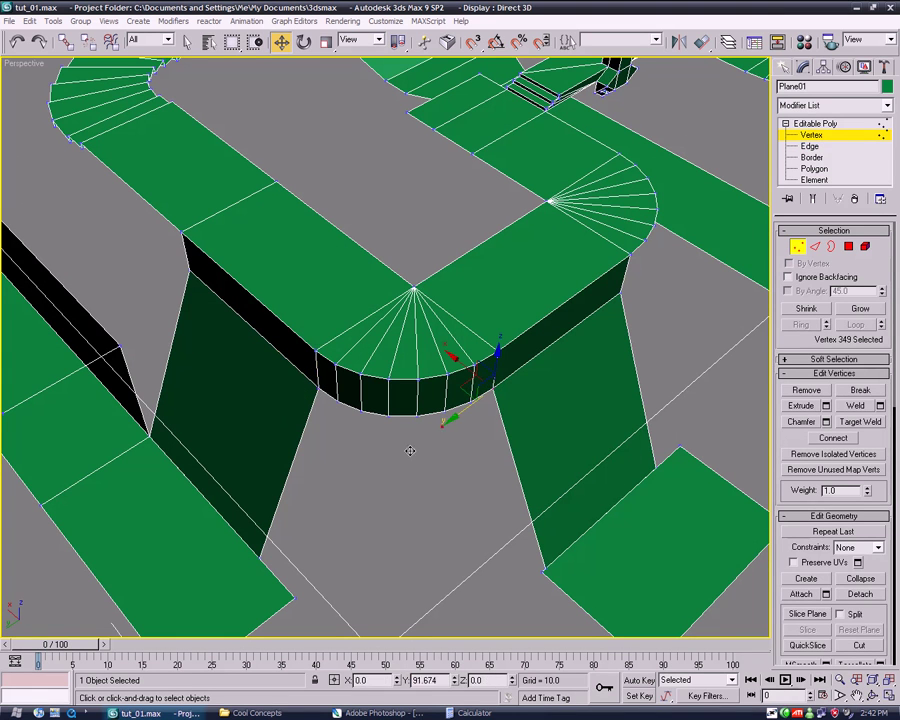
left_click(649, 328)
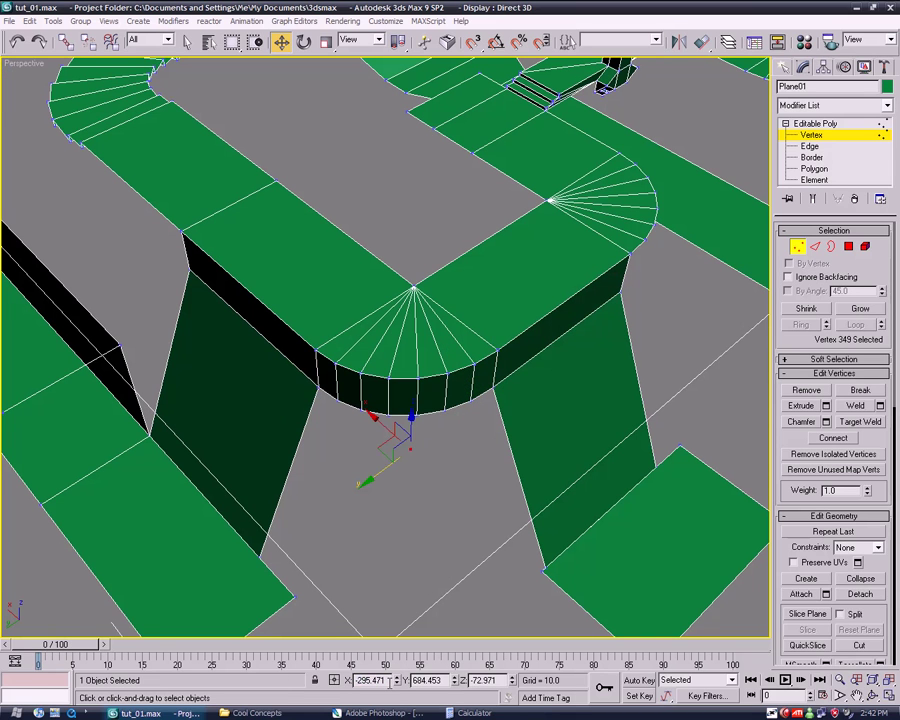
left_click(430, 680)
left_click(474, 593)
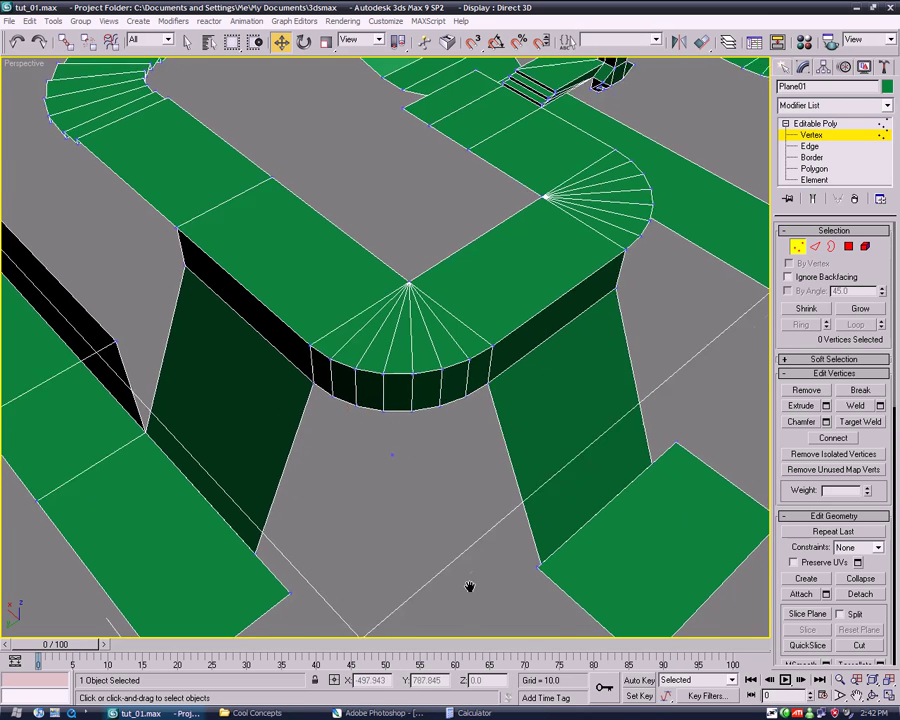
middle_click_drag(474, 593, 552, 418)
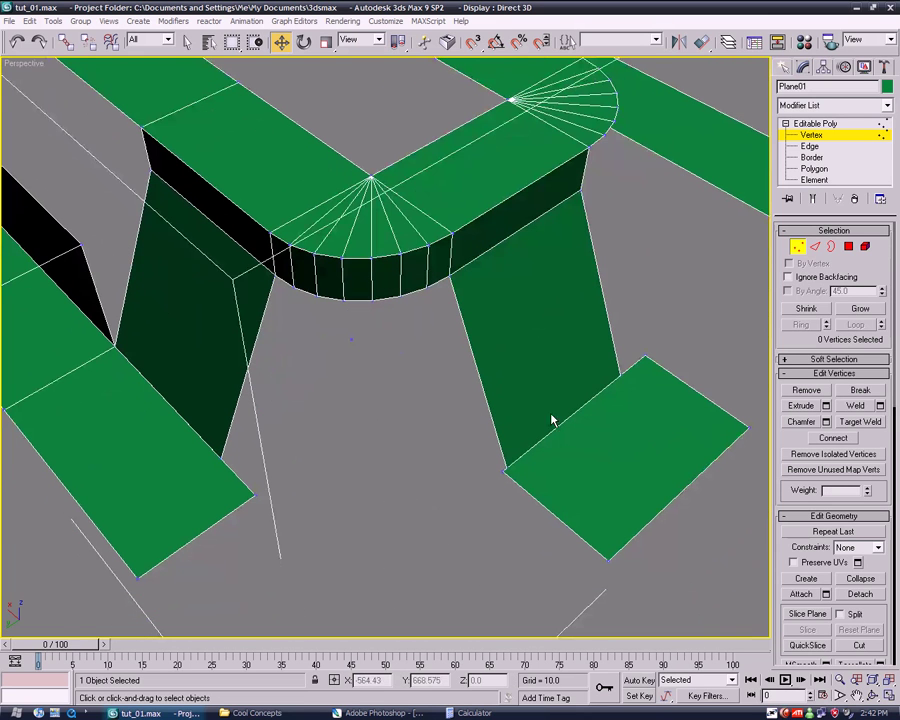
left_click(810, 146)
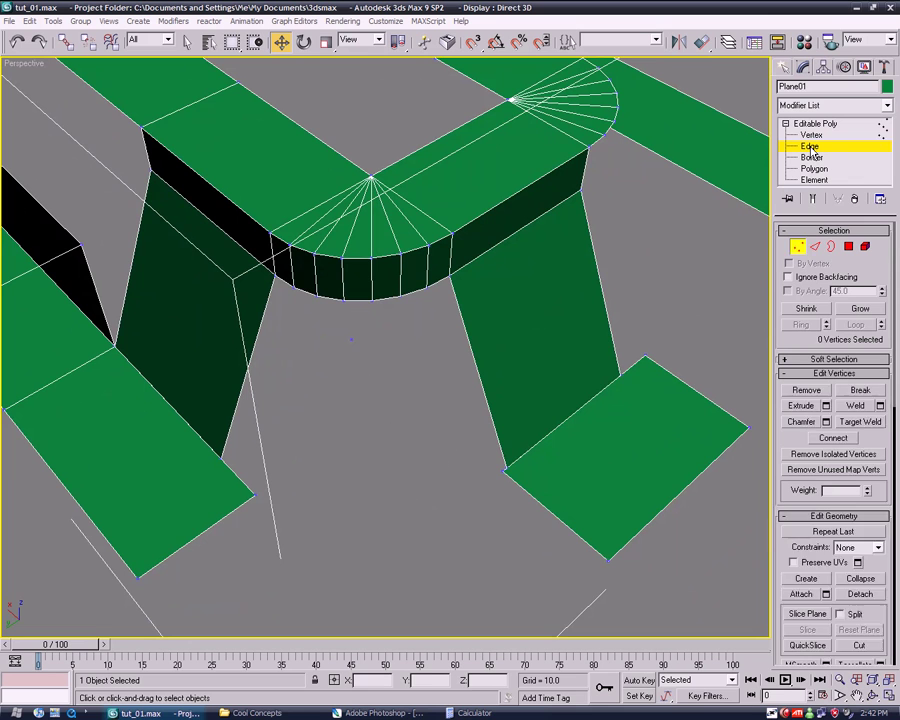
Extend the lower-right plane with a new polygon and stretch the left plane longer.
left_click(563, 521)
left_click_drag(504, 545, 389, 634, "shift")
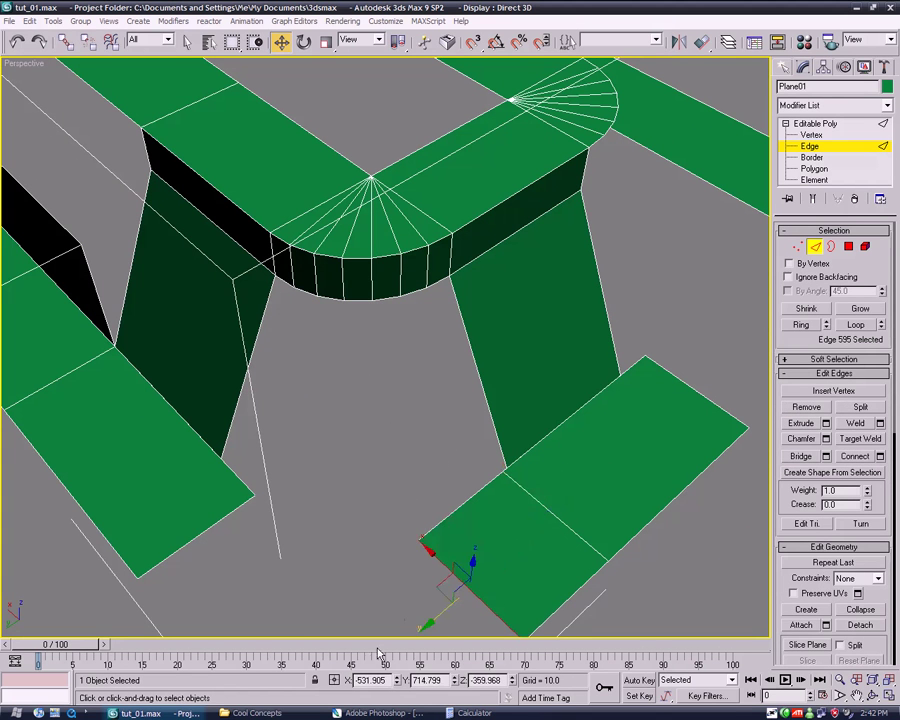
mouse_move(311, 593)
middle_mouse_down()
mouse_move(283, 548)
mouse_move(287, 529)
middle_mouse_up()
left_click(199, 443)
left_click_drag(140, 437, 221, 509)
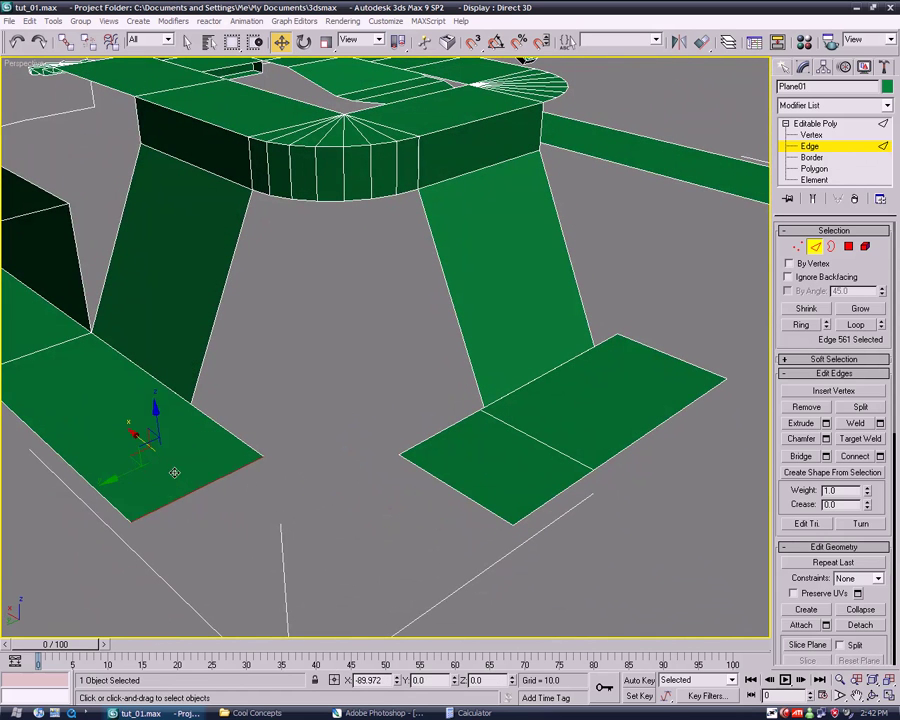
Select the right panel's upper polygon at Polygon level and activate Create.
middle_click_drag(428, 472, 474, 462, "alt")
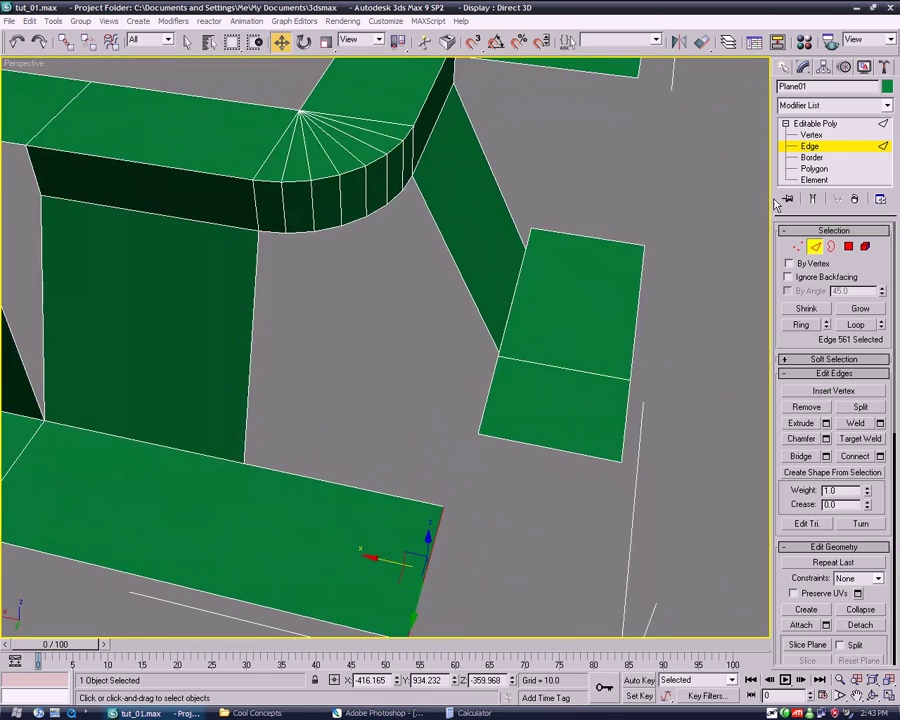
key("4")
left_click(580, 300)
left_click(806, 586)
Build a new polygon under the arch by clicking vertices along its lower edge.
middle_click_drag(420, 410, 450, 410, "alt")
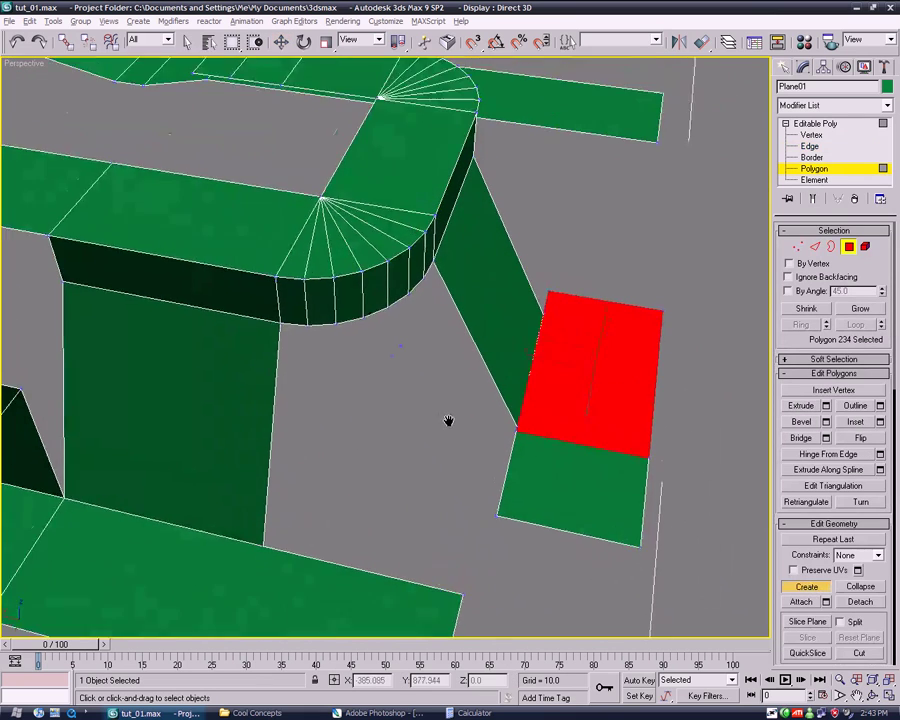
scroll(450, 410, "up", 3)
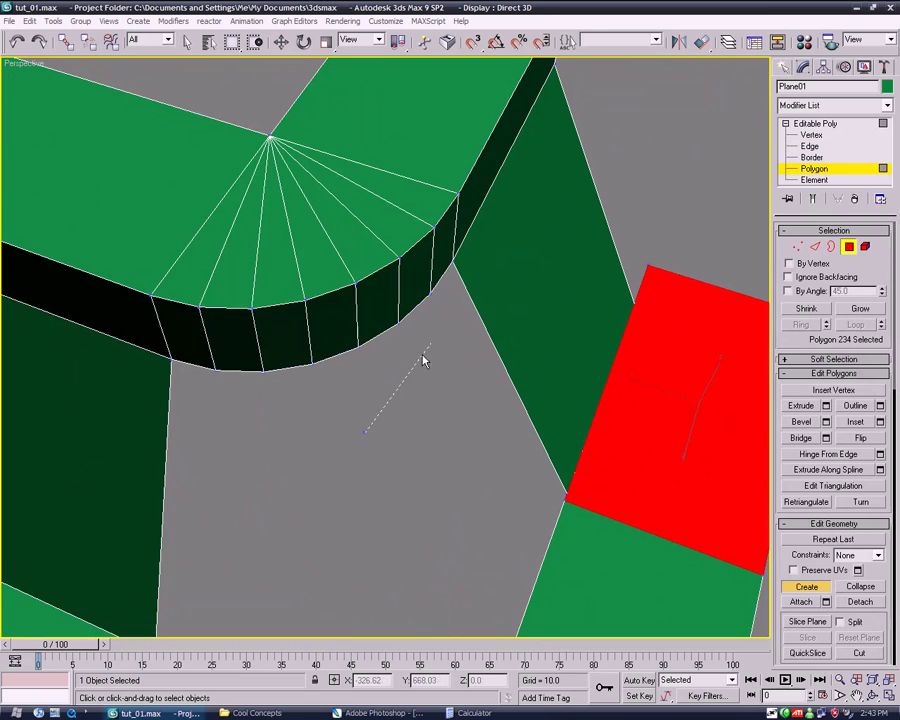
left_click(454, 259)
left_click(399, 322)
left_click(357, 345)
left_click(311, 362)
left_click(263, 368)
double_click(170, 360)
Create a quad filling the gap between the arch and the right panel.
middle_click_drag(330, 500, 326, 382)
scroll(328, 370, "down", 5)
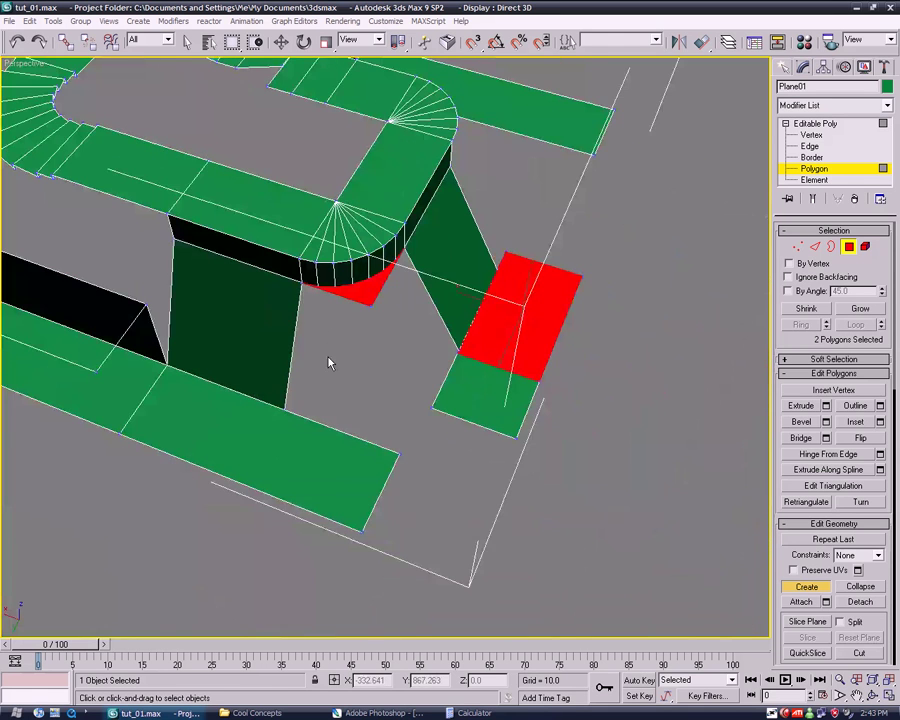
left_click(431, 407)
left_click(458, 349)
left_click(405, 256)
left_click(378, 316)
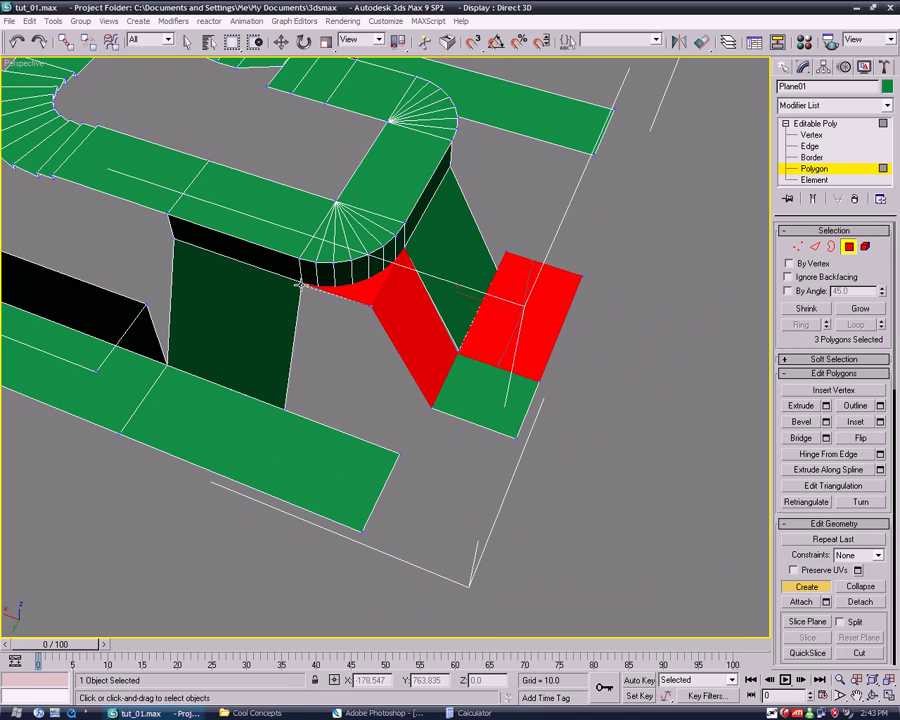
Create a quad linking the arch down to the floor strip and exit Create mode.
left_click(286, 408)
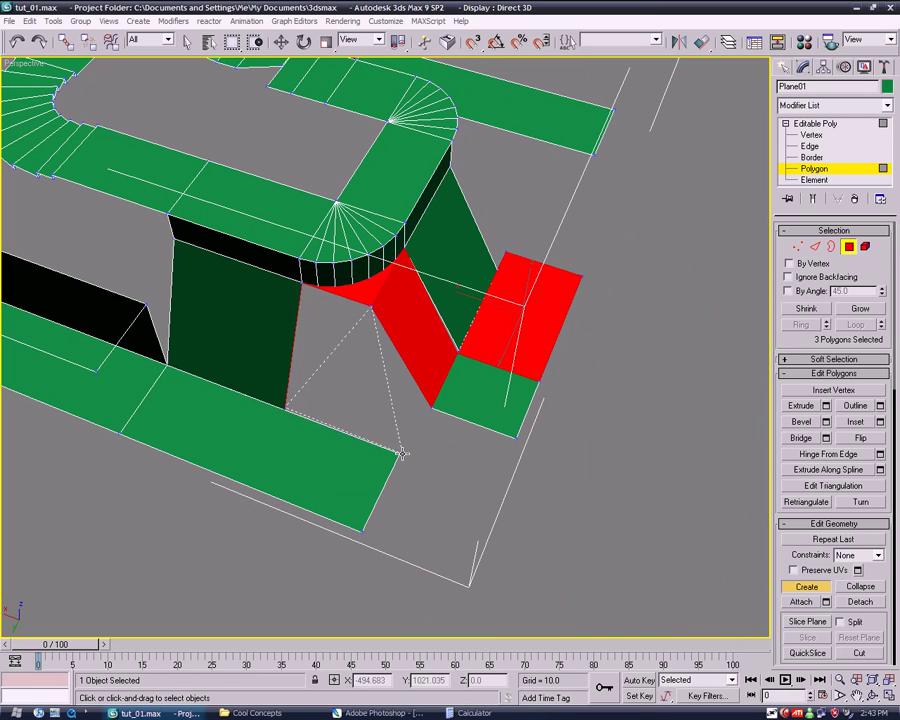
double_click(399, 451)
key("w")
left_click(699, 534)
mouse_move(699, 534)
middle_mouse_down("alt")
mouse_move(639, 484)
mouse_move(641, 433)
middle_mouse_up("alt")
Inspect the edges around the pillar base and the neighbouring flaps.
left_click(810, 146)
left_click(350, 420)
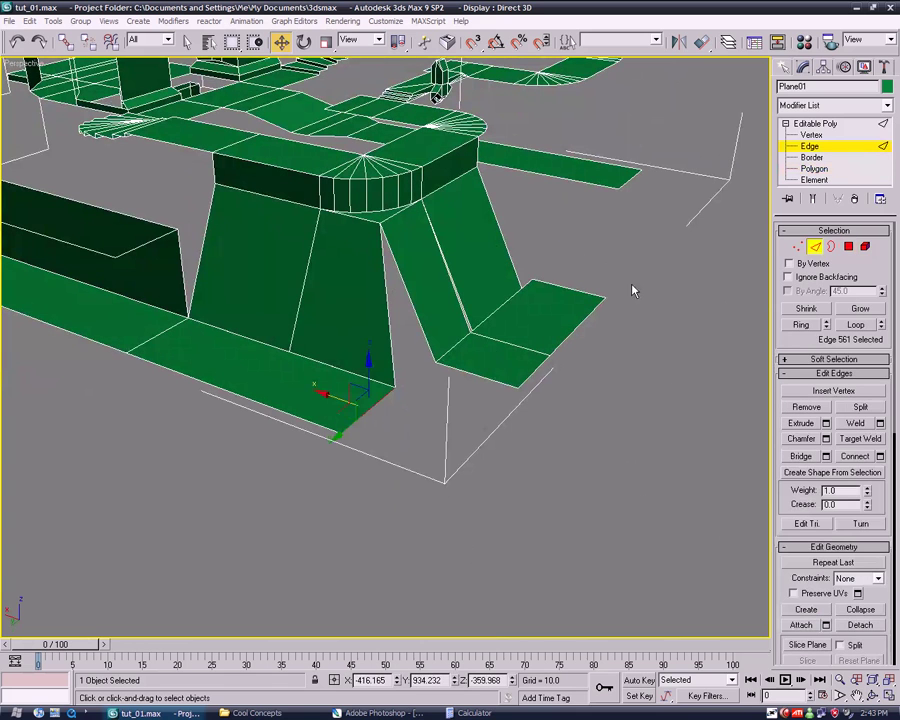
left_click(350, 366)
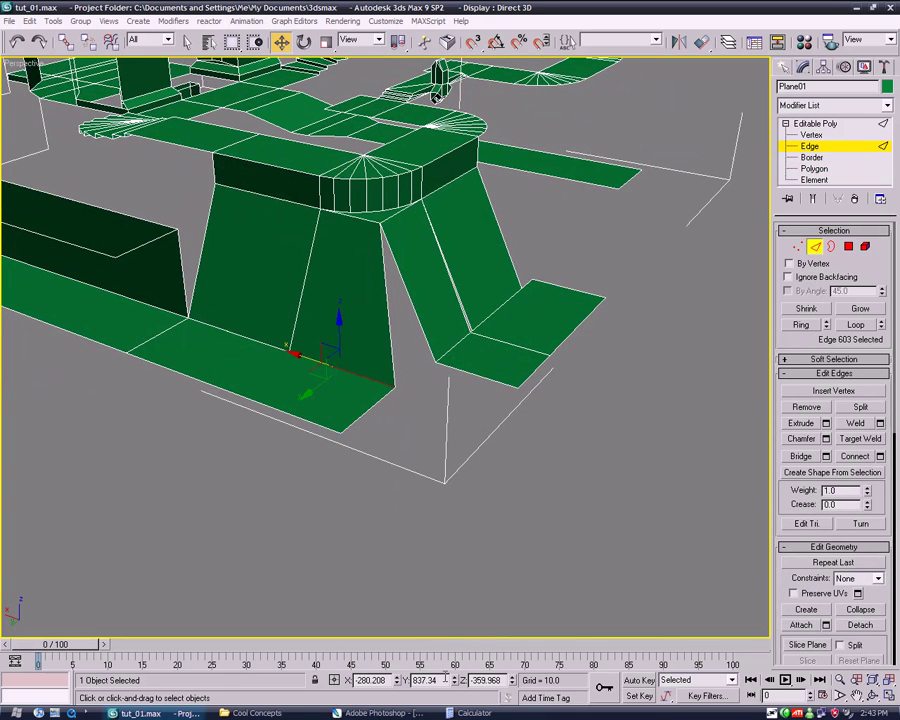
left_click(488, 378)
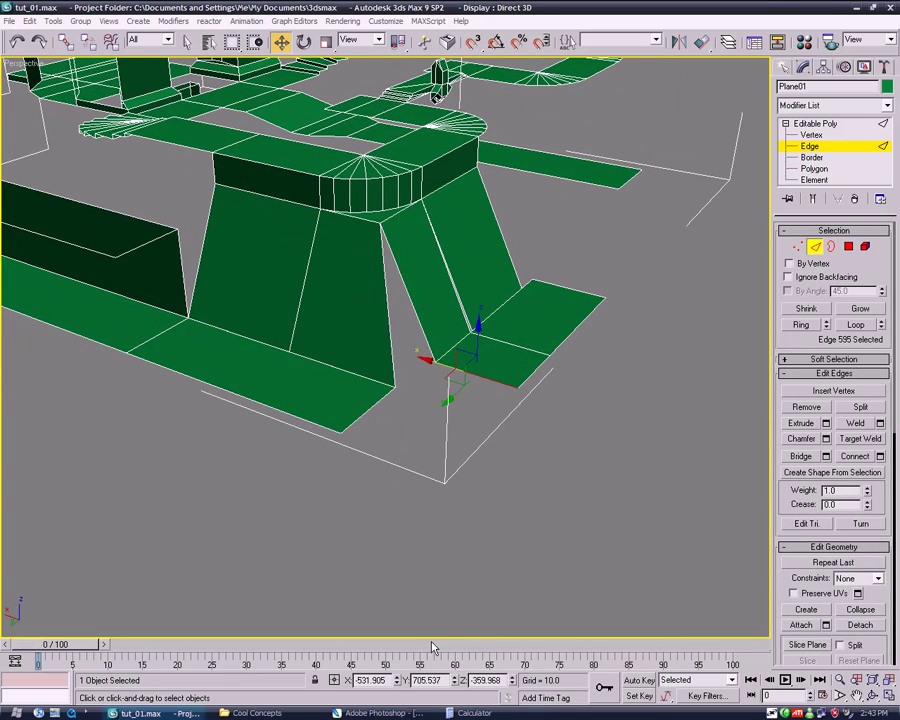
middle_click_drag(448, 524, 420, 386, "alt")
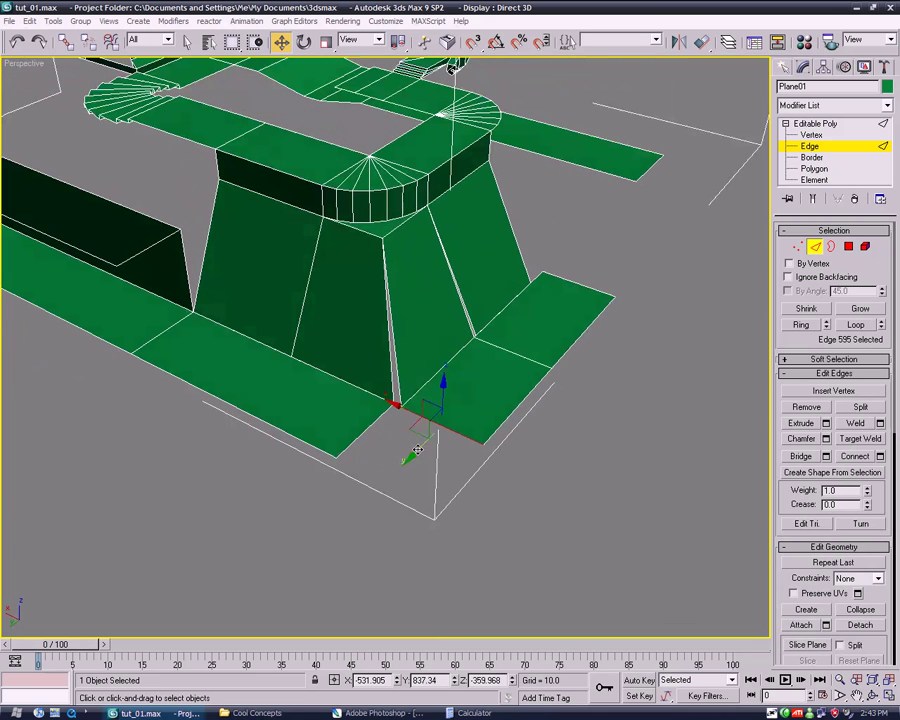
left_click(420, 386)
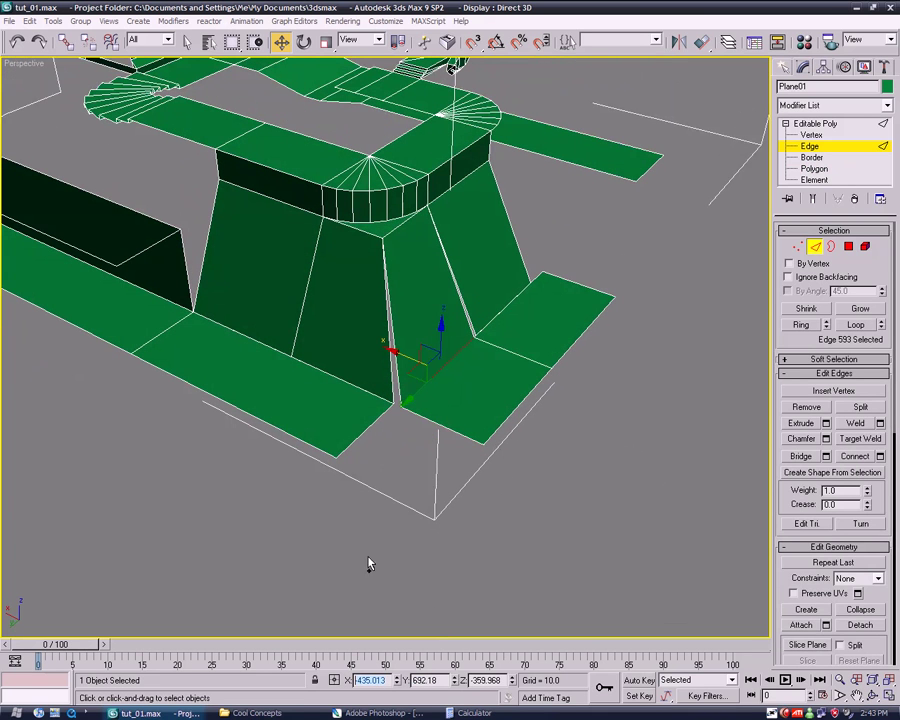
left_click(372, 428)
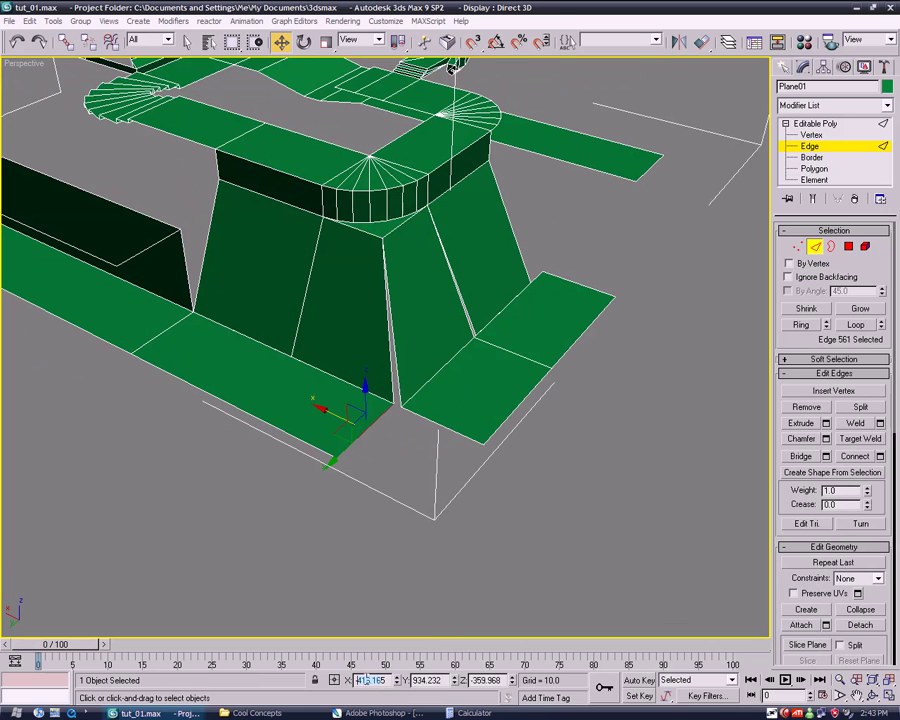
left_click(520, 490)
Target Weld the stray seam vertex beside the pillar onto its neighbour.
mouse_move(540, 486)
middle_mouse_down("alt")
mouse_move(421, 477)
mouse_move(444, 511)
middle_mouse_up("alt")
scroll(421, 477, "up", 5)
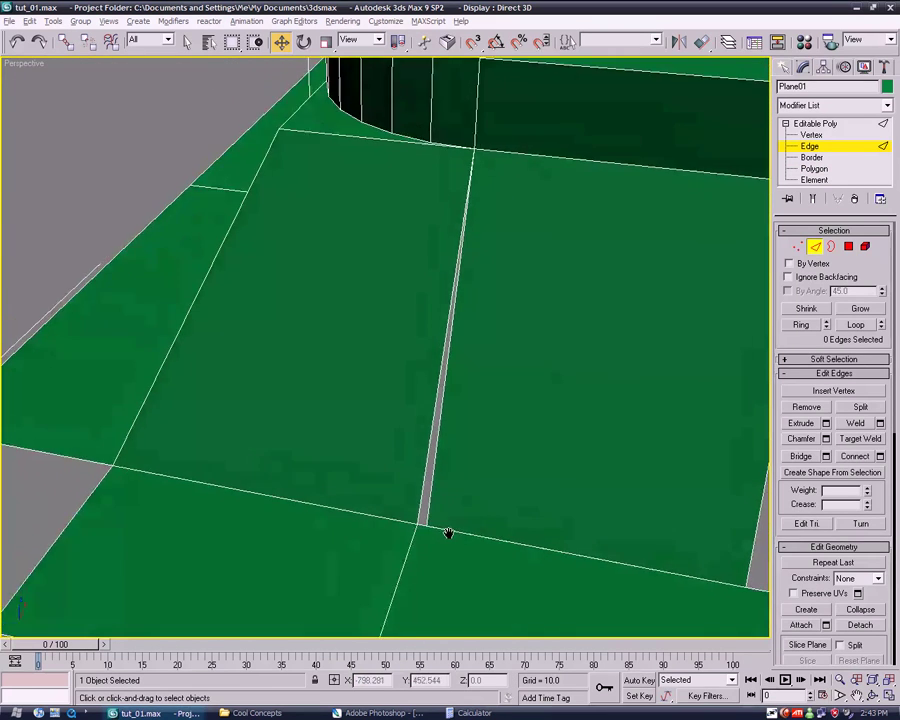
scroll(444, 511, "down", 5)
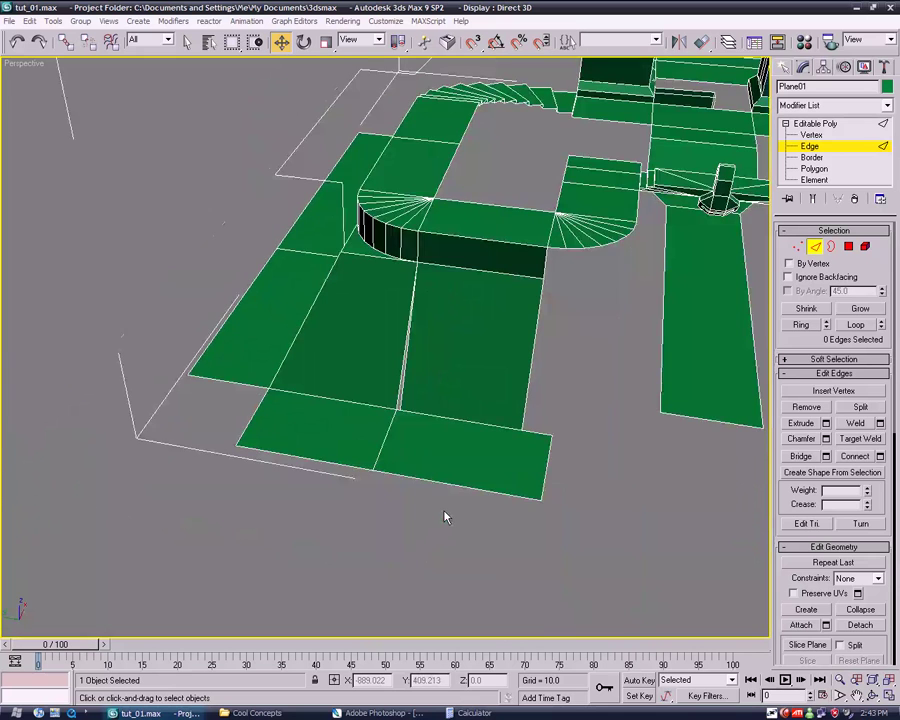
scroll(444, 514, "up", 3)
left_click(811, 135)
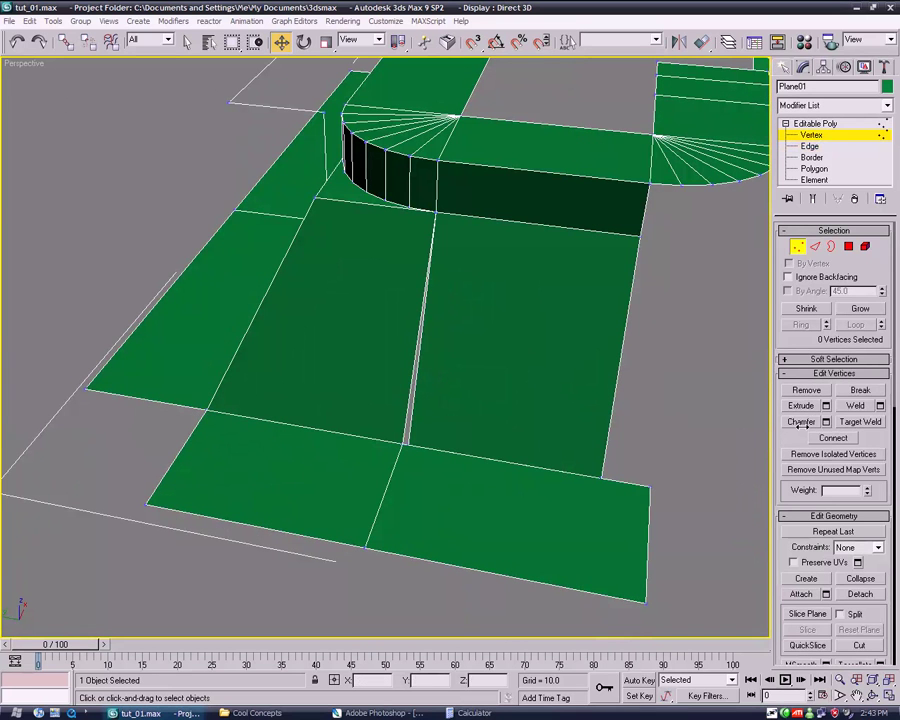
left_click(406, 444)
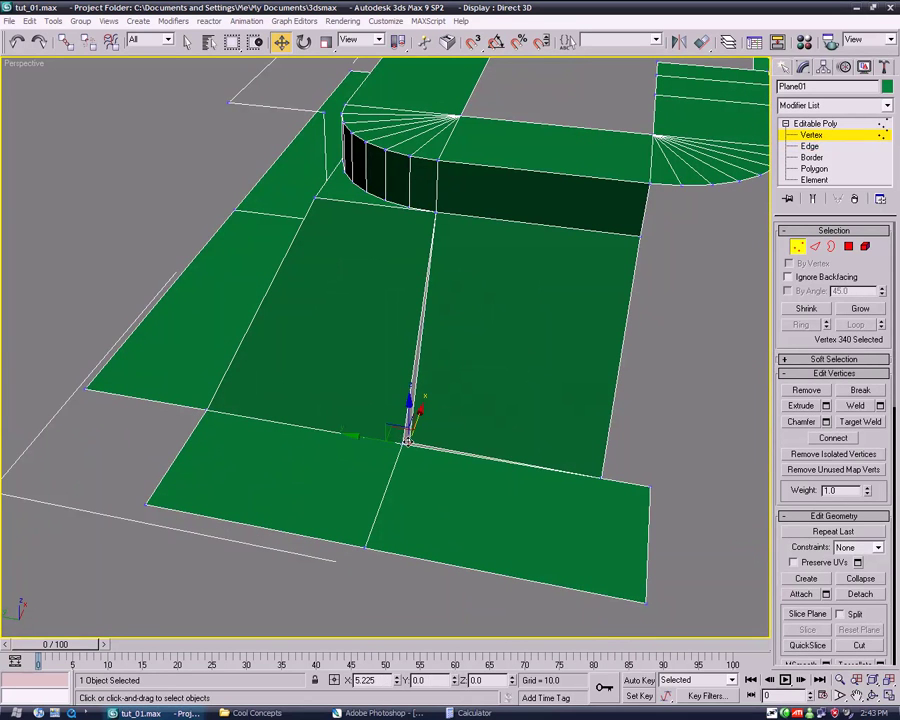
left_click(862, 423)
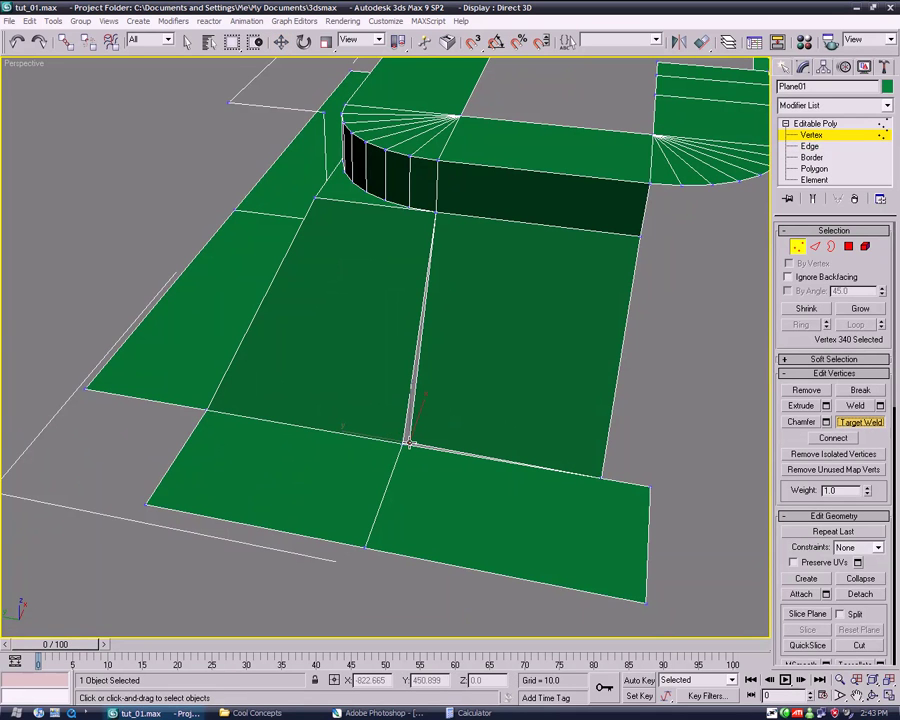
left_click(401, 441)
mouse_move(401, 441)
middle_mouse_down("alt")
mouse_move(444, 464)
mouse_move(558, 464)
middle_mouse_up("alt")
left_click(862, 422)
Orbit to the floor strip's front corner and select its corner vertex.
left_click(442, 508)
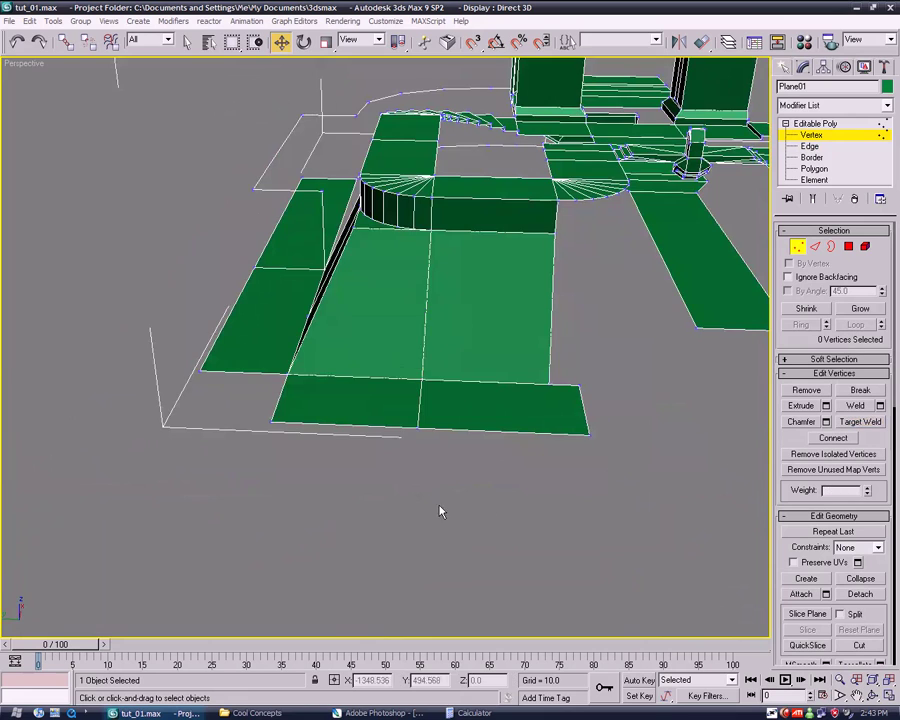
middle_click_drag(442, 508, 543, 518, "alt")
mouse_move(538, 372)
middle_mouse_down("alt")
mouse_move(599, 356)
mouse_move(695, 309)
middle_mouse_up("alt")
middle_click_drag(748, 222, 585, 426, "alt")
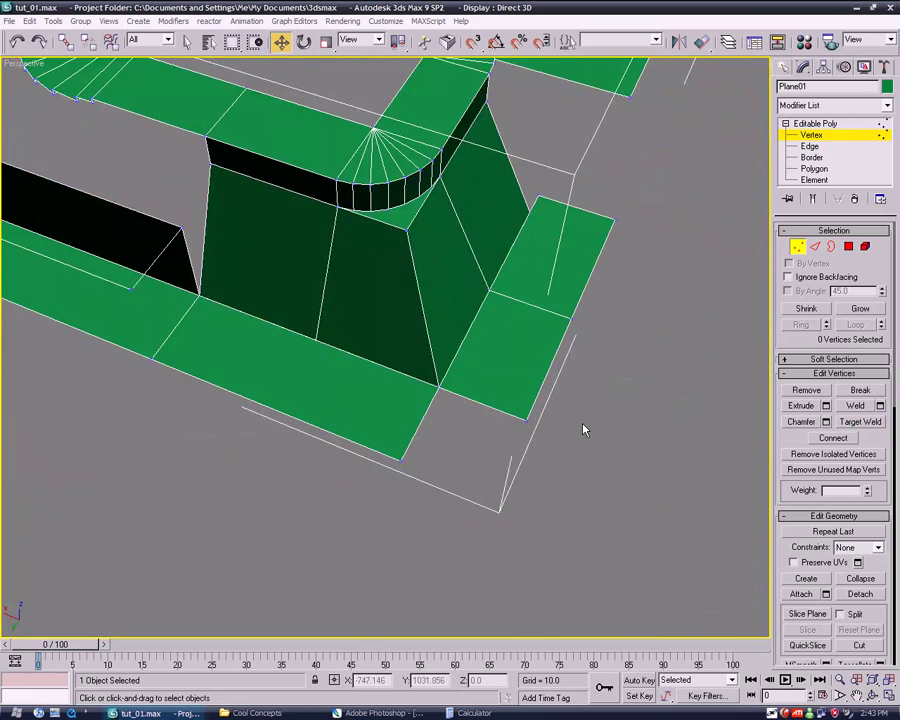
scroll(581, 426, "down", 6)
scroll(510, 450, "up", 5)
scroll(508, 451, "up", 3)
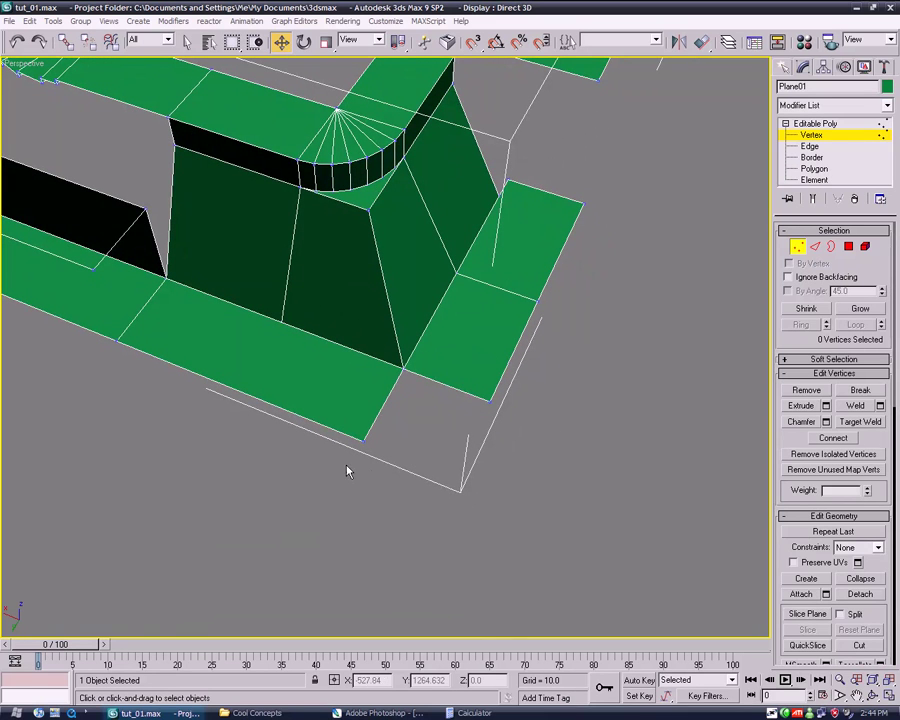
left_click(362, 438)
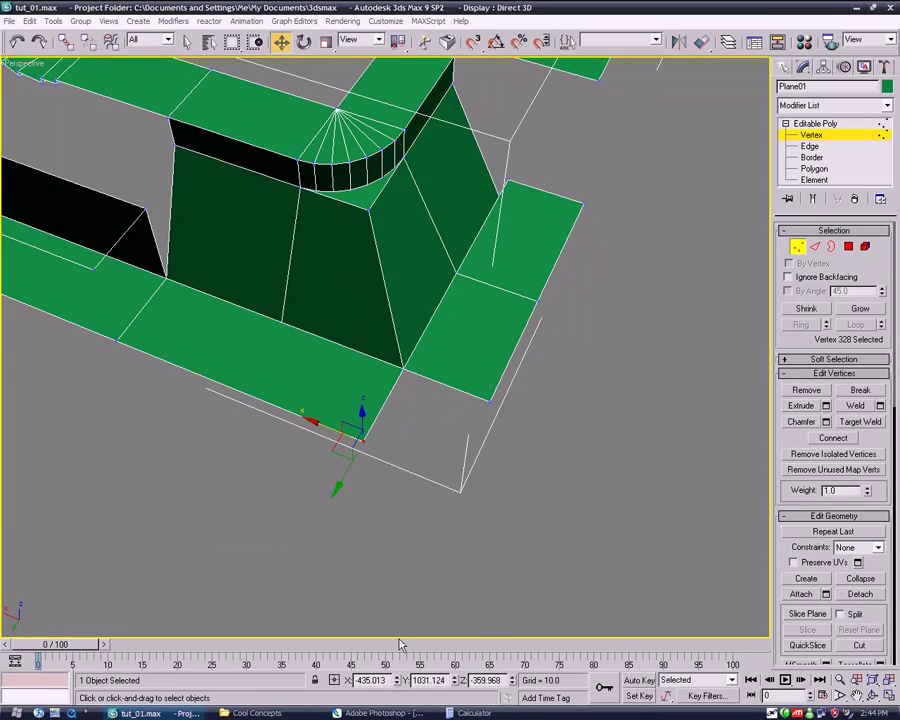
Shift-drag the floor strip's end edge to extrude a new face.
left_click(810, 147)
left_click(521, 341)
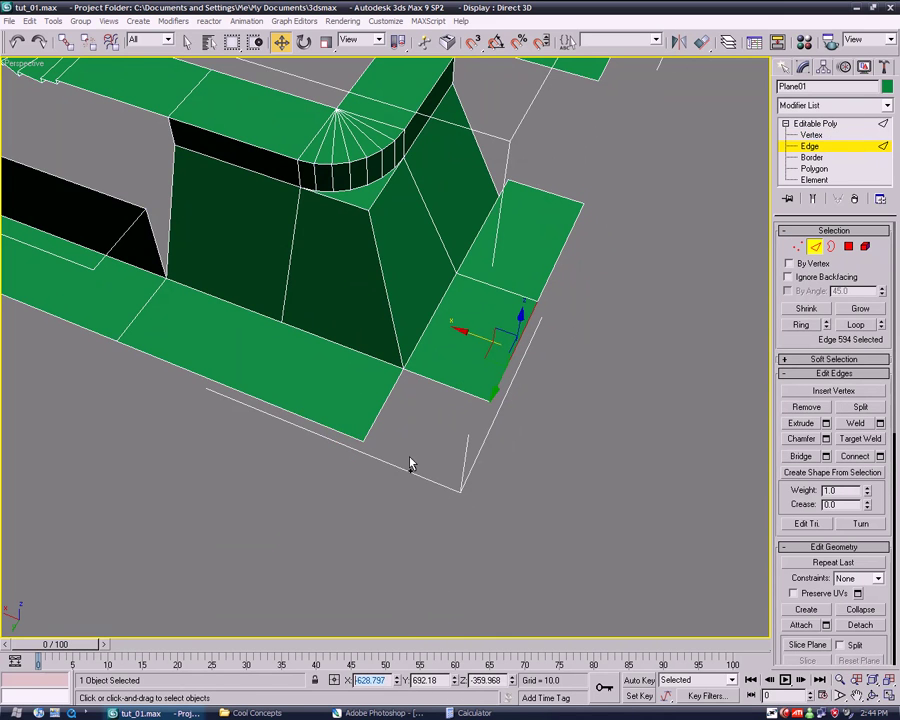
left_click(389, 396)
left_click_drag(349, 391, 430, 513, "shift")
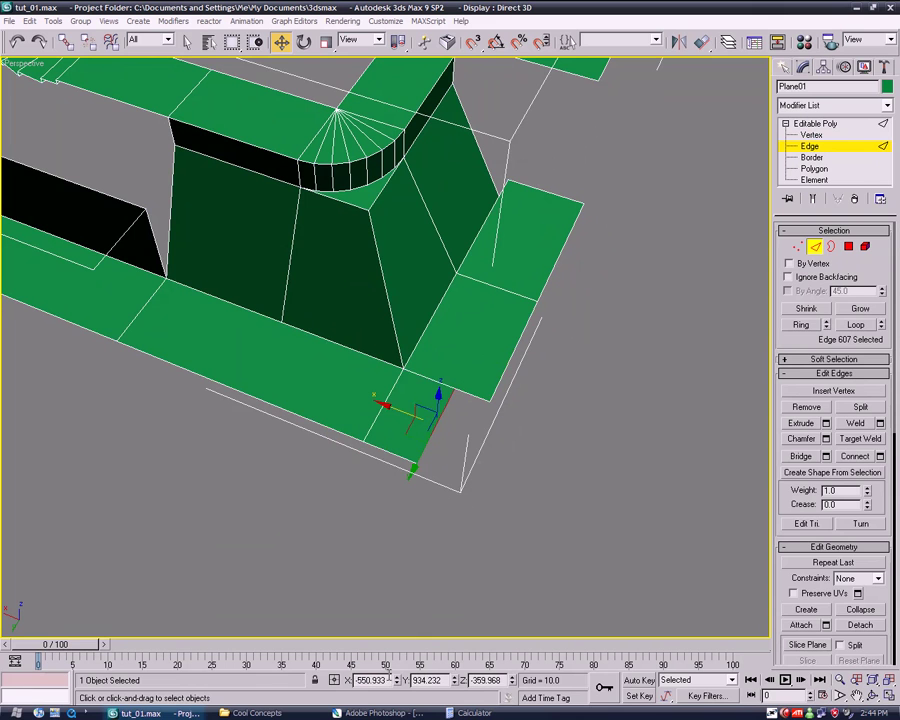
Select the two corner vertices and weld them to join the neighbouring floor.
left_click(808, 136)
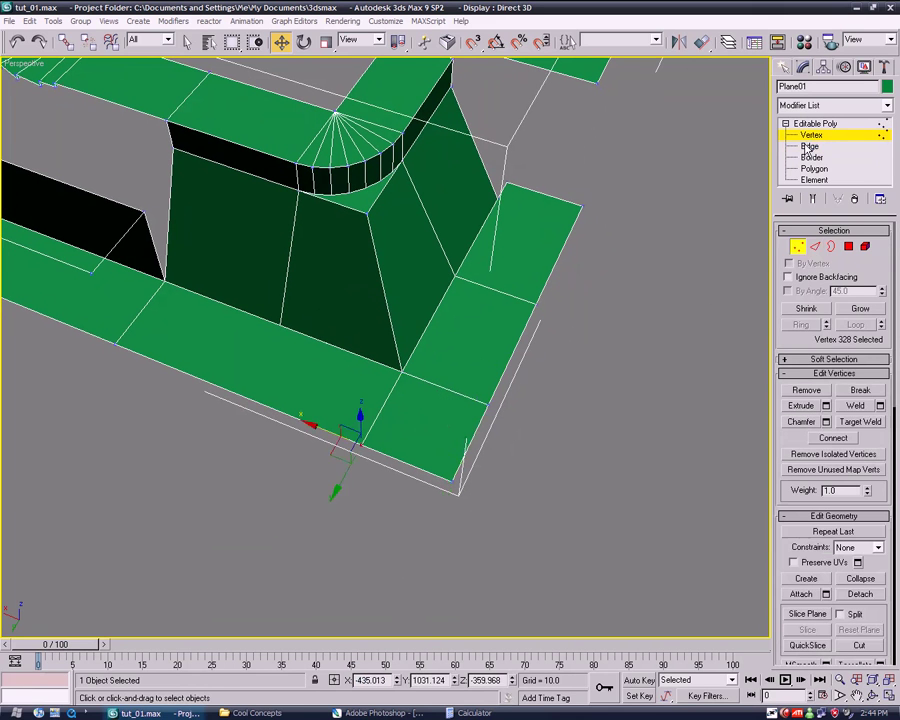
left_click_drag(587, 345, 461, 442)
left_click(856, 406)
left_click(648, 412)
scroll(638, 424, "down", 2)
scroll(600, 438, "down", 3)
mouse_move(594, 441)
middle_mouse_down("alt")
mouse_move(536, 420)
mouse_move(554, 362)
mouse_move(484, 391)
middle_mouse_up("alt")
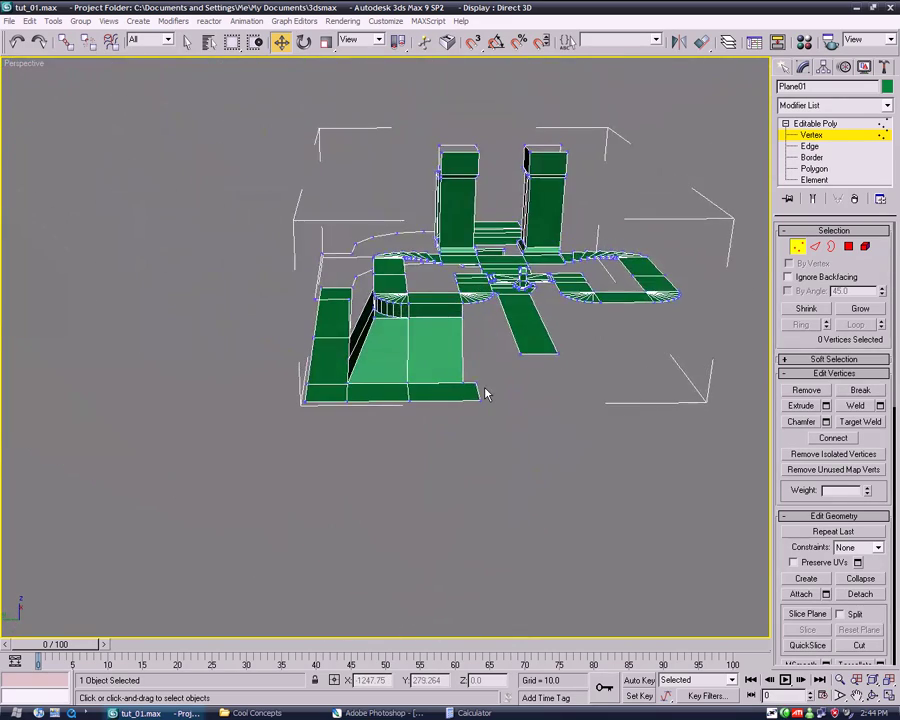
In Edge mode, select the two edges at the curved platform's end.
scroll(485, 391, "up", 3)
scroll(593, 413, "up", 3)
mouse_move(593, 413)
middle_mouse_down()
mouse_move(402, 366)
mouse_move(386, 435)
mouse_move(352, 458)
middle_mouse_up()
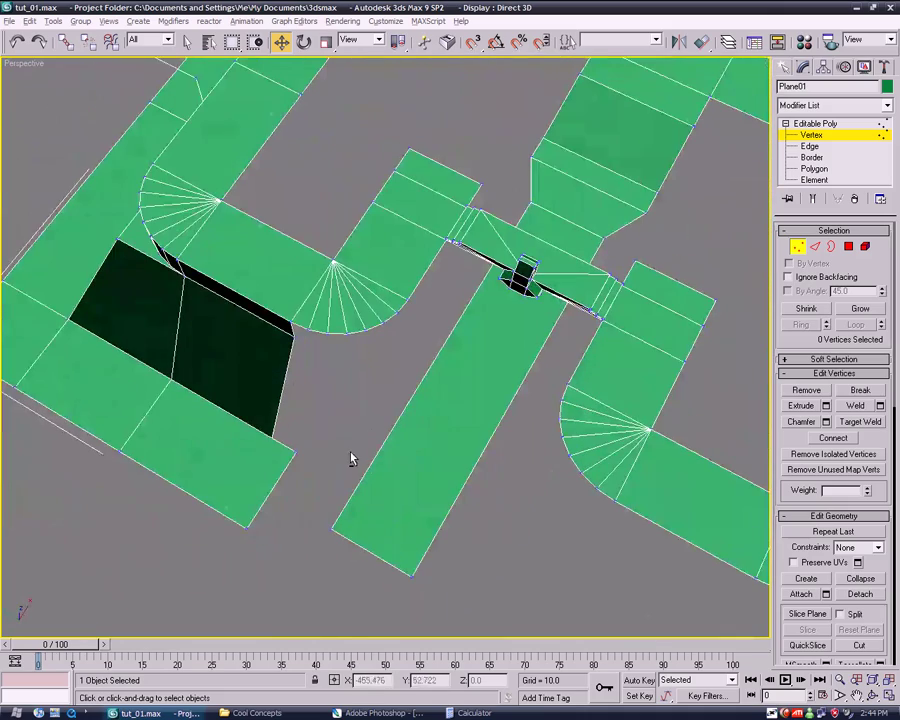
key("2")
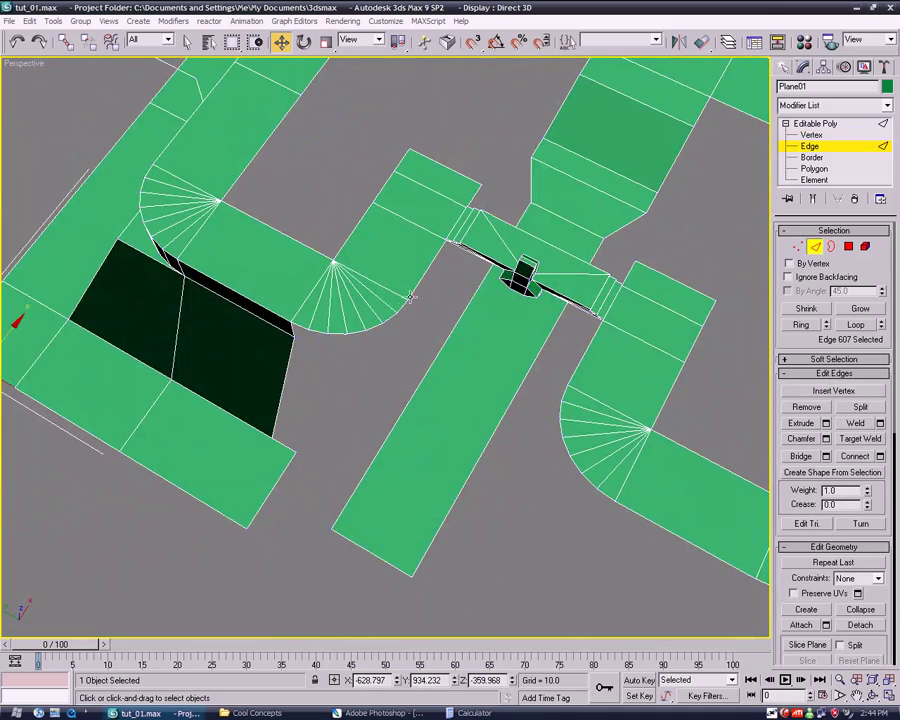
left_click(411, 297)
mouse_move(424, 274)
middle_mouse_down("alt")
mouse_move(452, 422)
mouse_move(449, 398)
mouse_move(430, 465)
mouse_move(421, 395)
mouse_move(401, 381)
mouse_move(378, 381)
mouse_move(370, 396)
mouse_move(317, 396)
mouse_move(297, 428)
mouse_move(309, 464)
mouse_move(377, 452)
mouse_move(394, 350)
middle_mouse_up("alt")
scroll(446, 414, "up", 3)
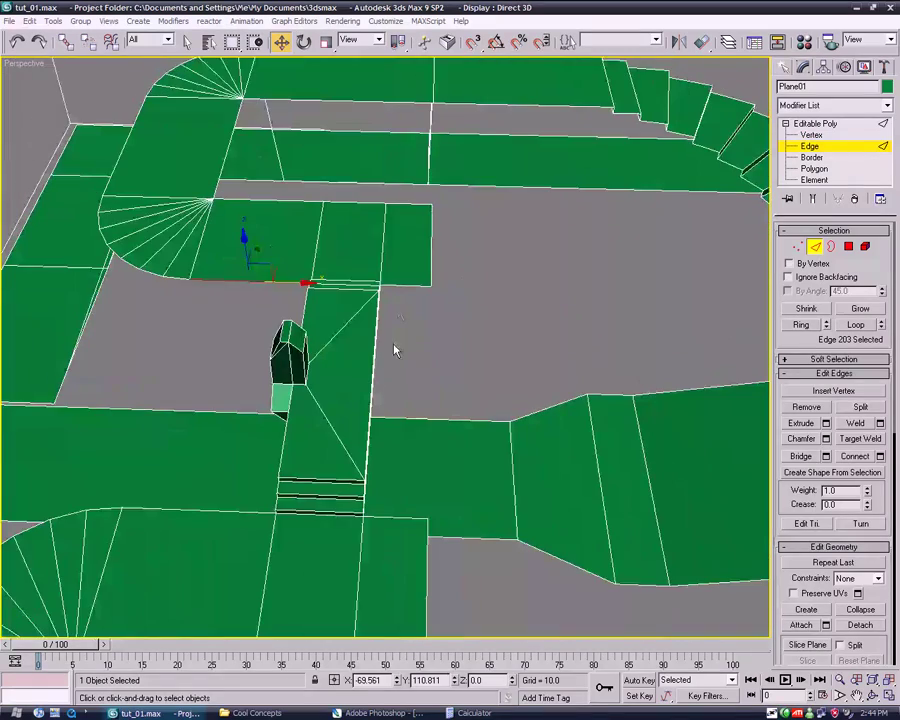
left_click(405, 285, "ctrl")
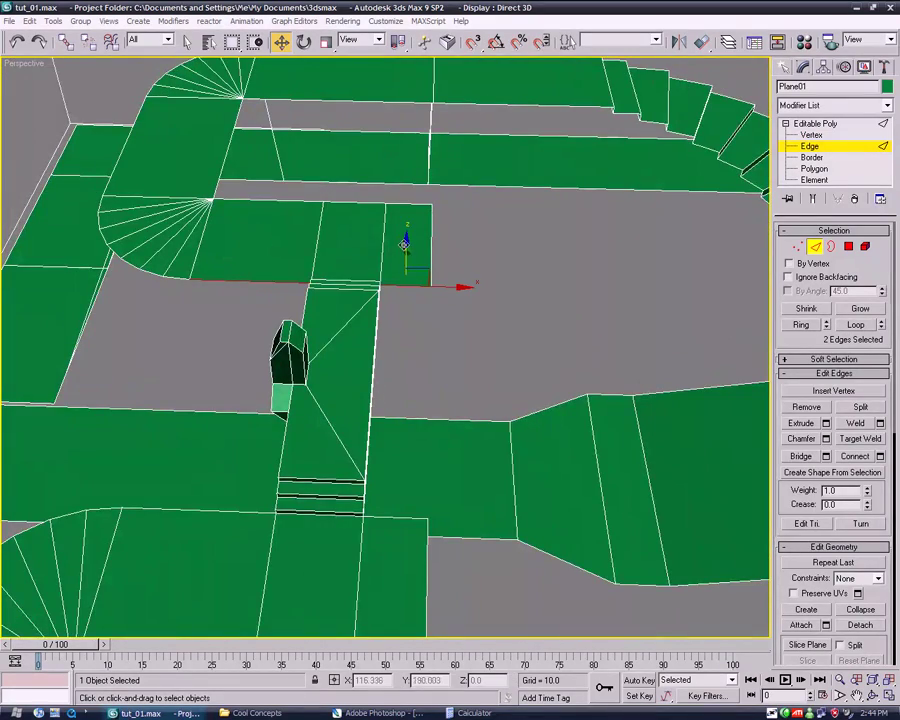
Shift-drag the two edges downward to extrude a narrow wall slab below the platform.
middle_click_drag(370, 312, 311, 317, "alt")
left_click_drag(318, 265, 377, 377, "shift")
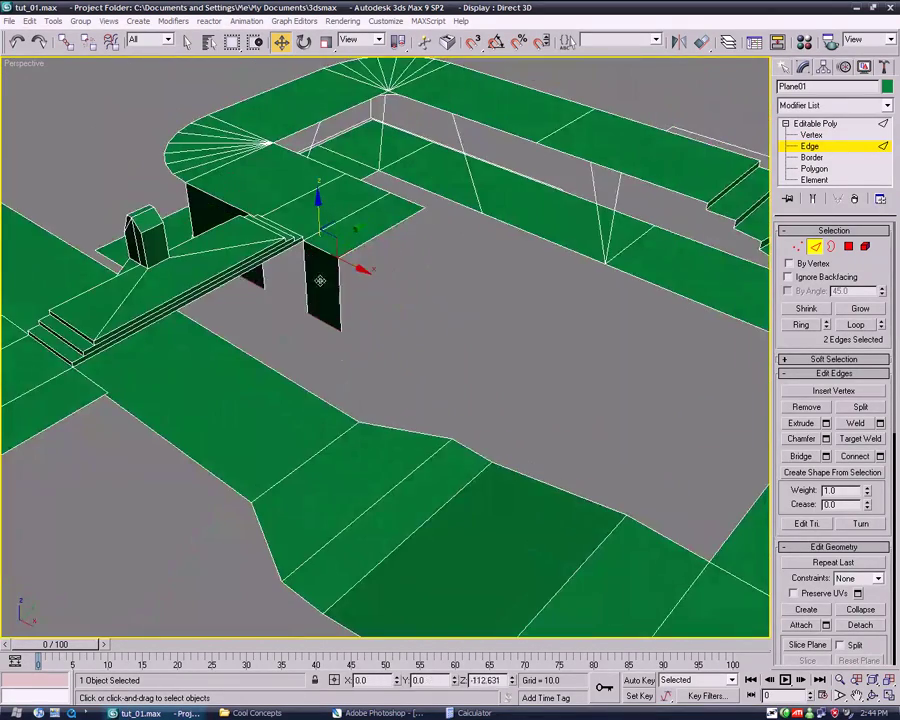
mouse_move(377, 377)
middle_mouse_down("alt")
mouse_move(323, 337)
mouse_move(361, 361)
mouse_move(561, 363)
mouse_move(534, 349)
mouse_move(482, 351)
mouse_move(246, 174)
middle_mouse_up("alt")
mouse_move(404, 287)
middle_mouse_down("alt")
mouse_move(440, 318)
mouse_move(476, 301)
mouse_move(466, 315)
mouse_move(458, 306)
mouse_move(466, 256)
middle_mouse_up("alt")
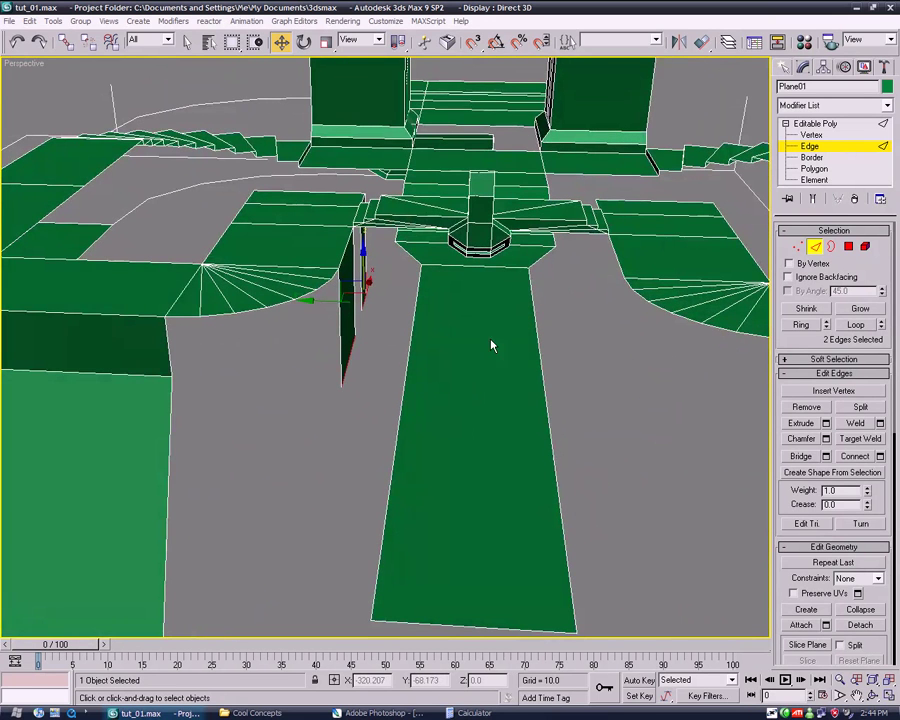
left_click(550, 296)
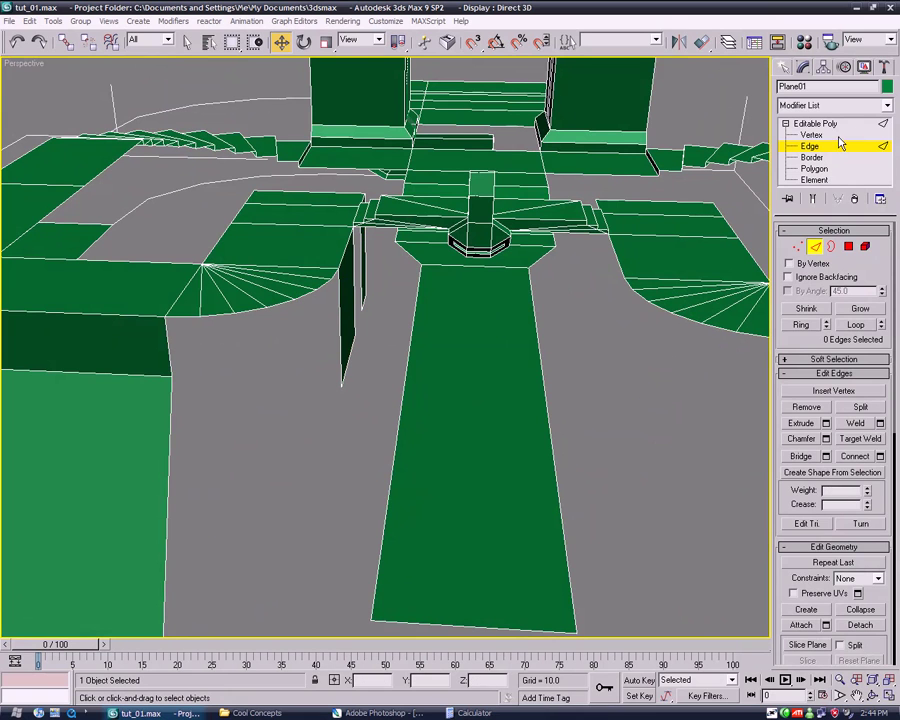
Scale the long central floor polygon narrower along X.
left_click(814, 169)
left_click(426, 266)
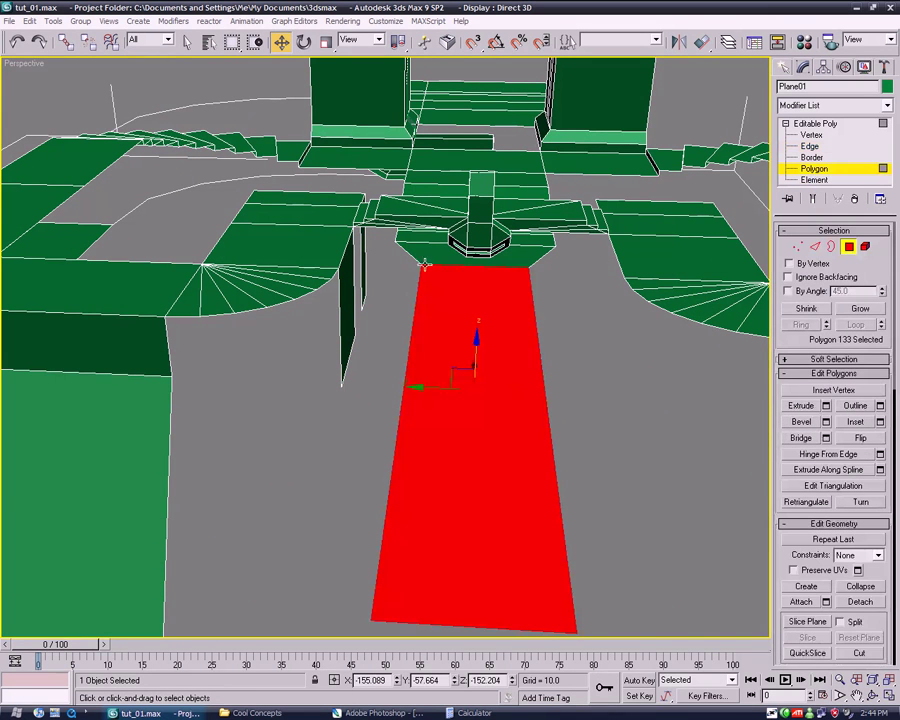
left_click(326, 41)
mouse_move(544, 398)
left_mouse_down()
mouse_move(526, 390)
mouse_move(551, 336)
left_mouse_up()
mouse_move(551, 336)
middle_mouse_down("alt")
mouse_move(464, 434)
mouse_move(398, 380)
mouse_move(360, 378)
mouse_move(468, 344)
mouse_move(444, 346)
middle_mouse_up("alt")
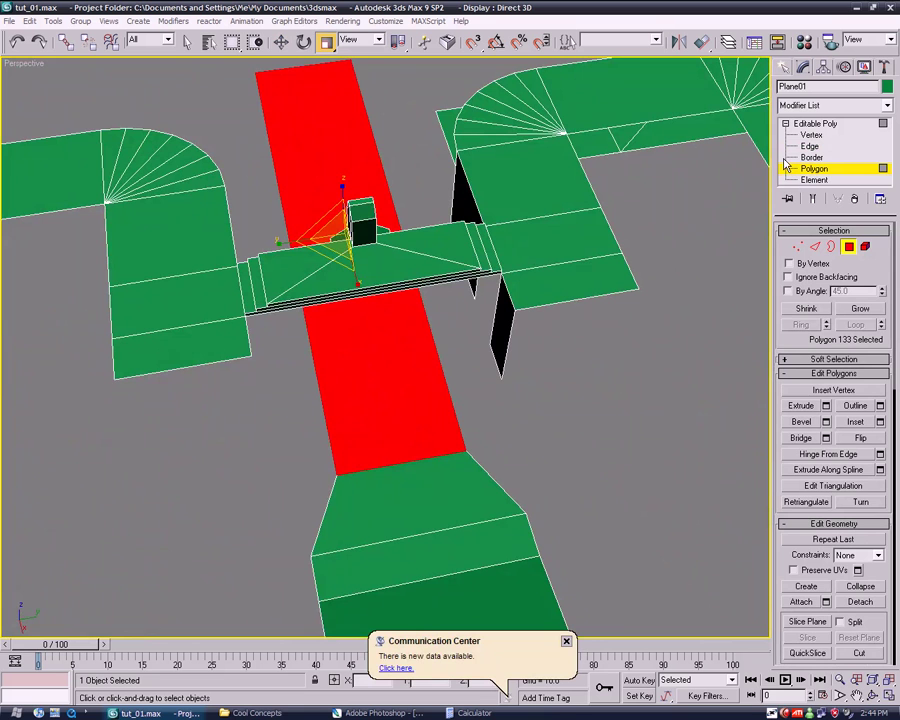
left_click(567, 642)
mouse_move(465, 364)
middle_mouse_down("alt")
mouse_move(489, 387)
mouse_move(471, 377)
middle_mouse_up("alt")
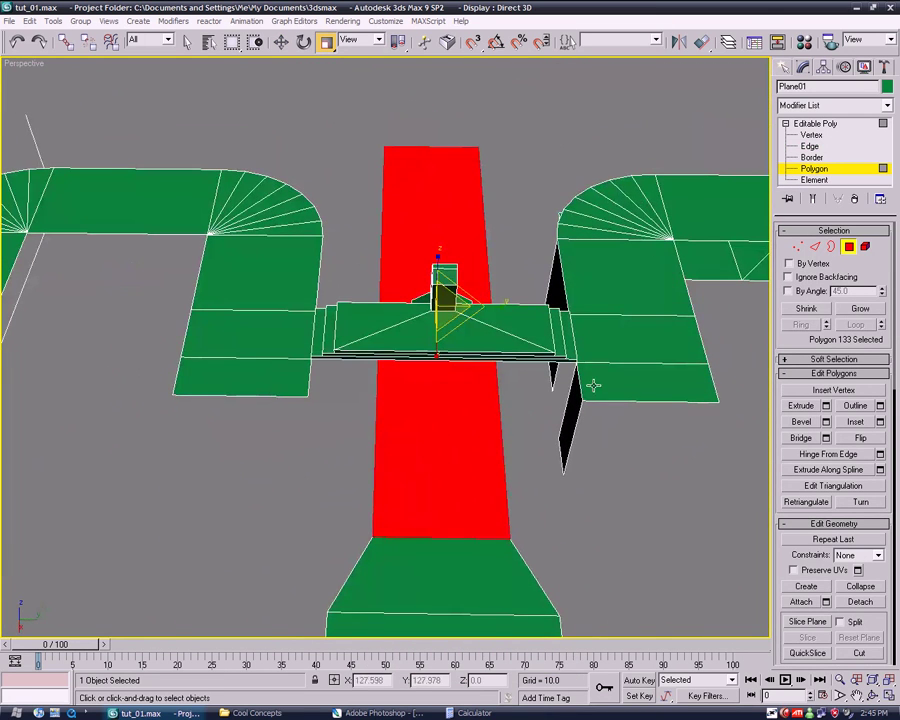
Pull the strip's far end edge back to shorten it, then scale that edge narrower to taper it.
key("2")
left_click(452, 150)
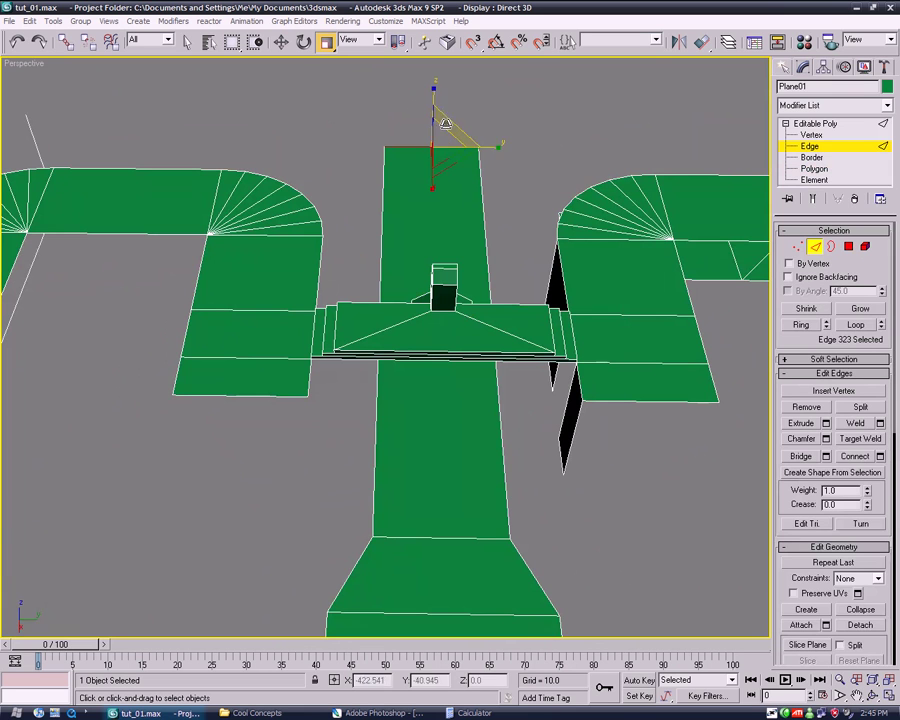
key("w")
mouse_move(441, 183)
left_mouse_down()
mouse_move(448, 487)
mouse_move(440, 443)
left_mouse_up()
left_click(327, 42)
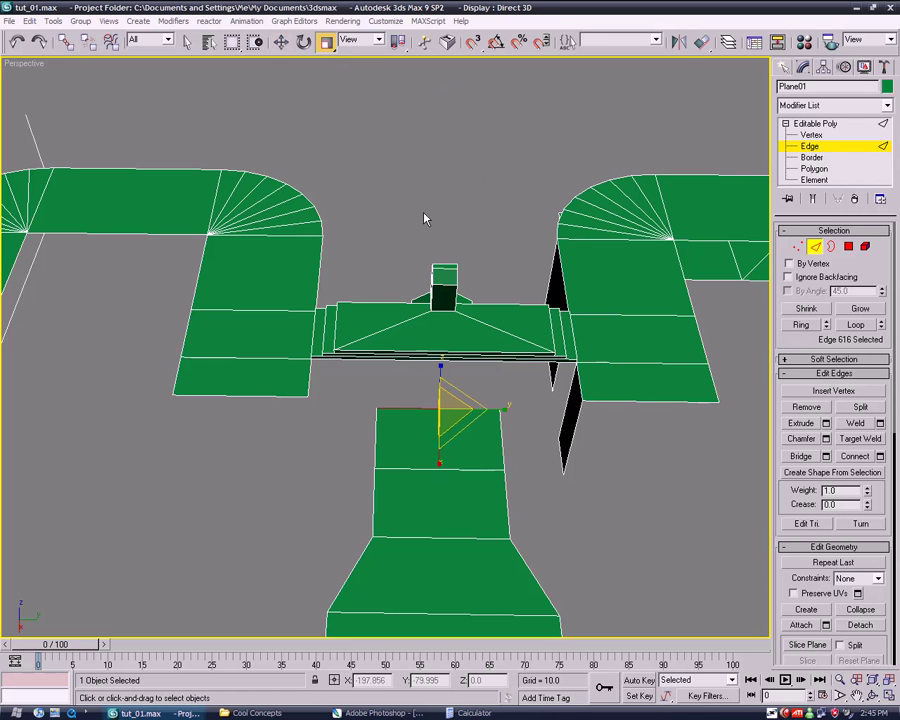
left_click_drag(506, 406, 465, 407)
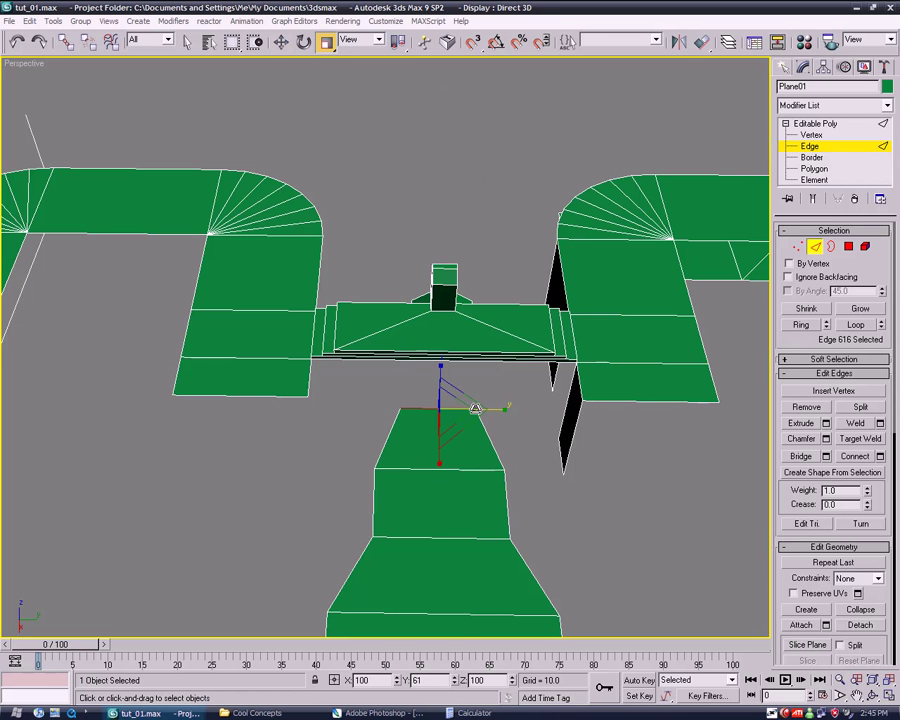
middle_click_drag(465, 407, 430, 330, "alt")
left_click(282, 43)
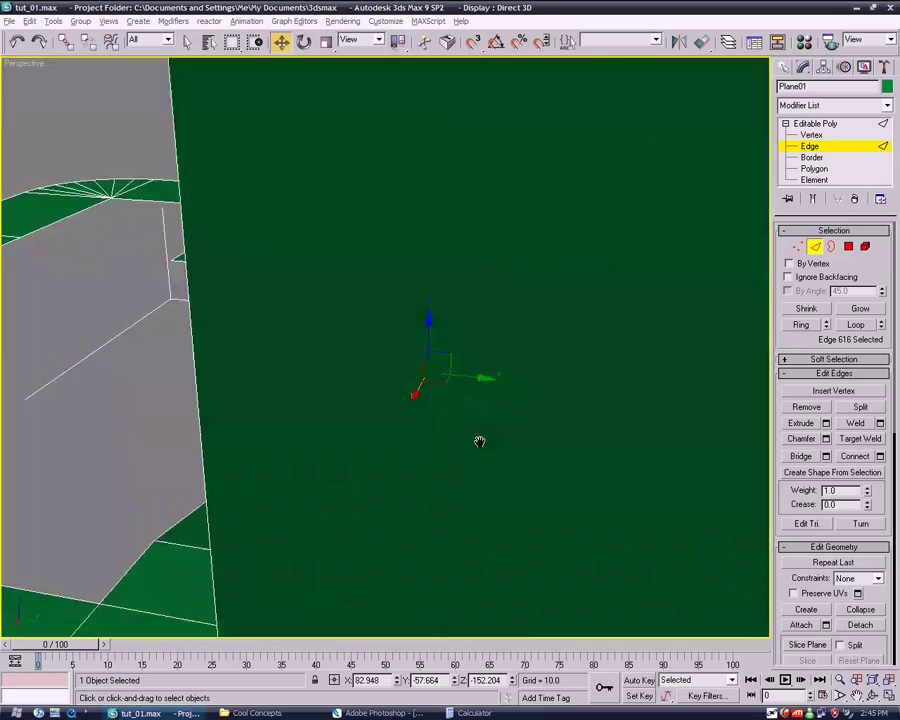
Move the two selected floor edges toward the ramp.
middle_click_drag(344, 489, 476, 436, "alt")
mouse_move(588, 454)
middle_mouse_down()
mouse_move(606, 495)
mouse_move(502, 588)
mouse_move(481, 583)
middle_mouse_up()
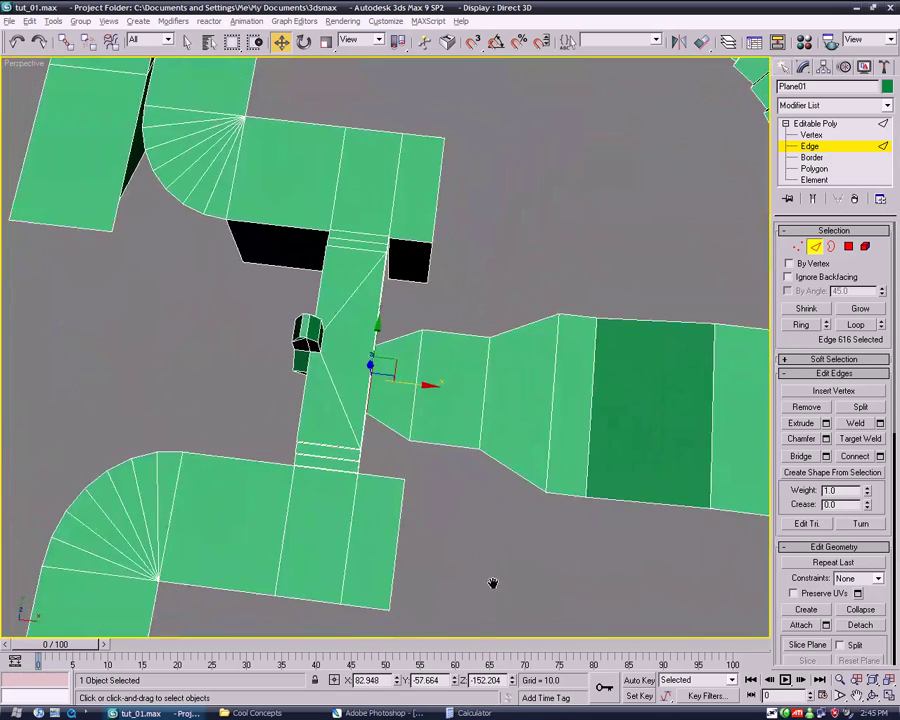
left_click(412, 370, "ctrl")
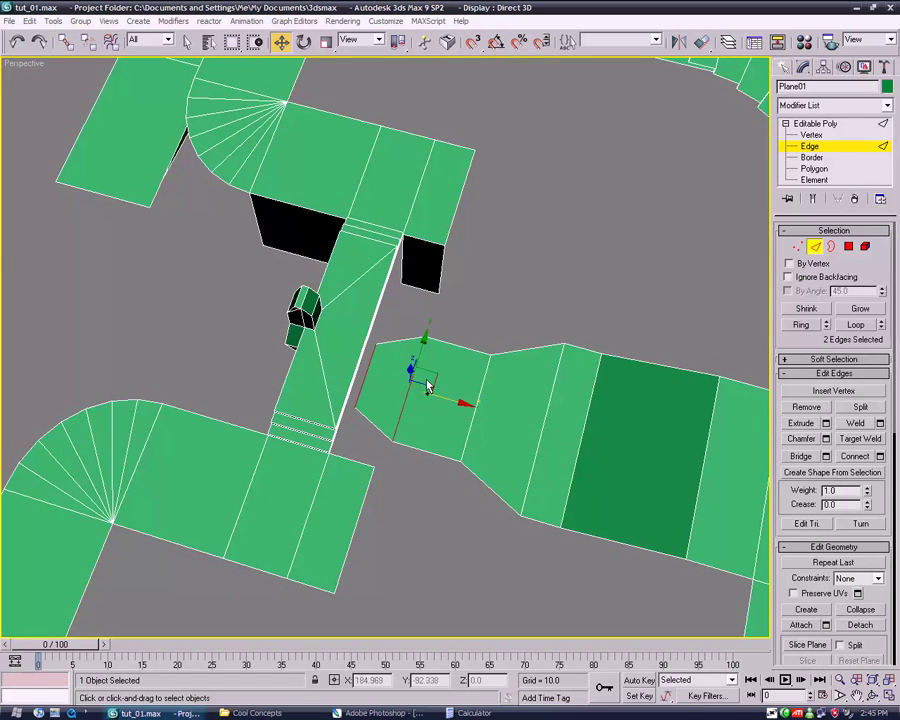
left_click_drag(430, 385, 310, 375)
mouse_move(310, 375)
middle_mouse_down("alt")
mouse_move(387, 390)
mouse_move(492, 352)
middle_mouse_up("alt")
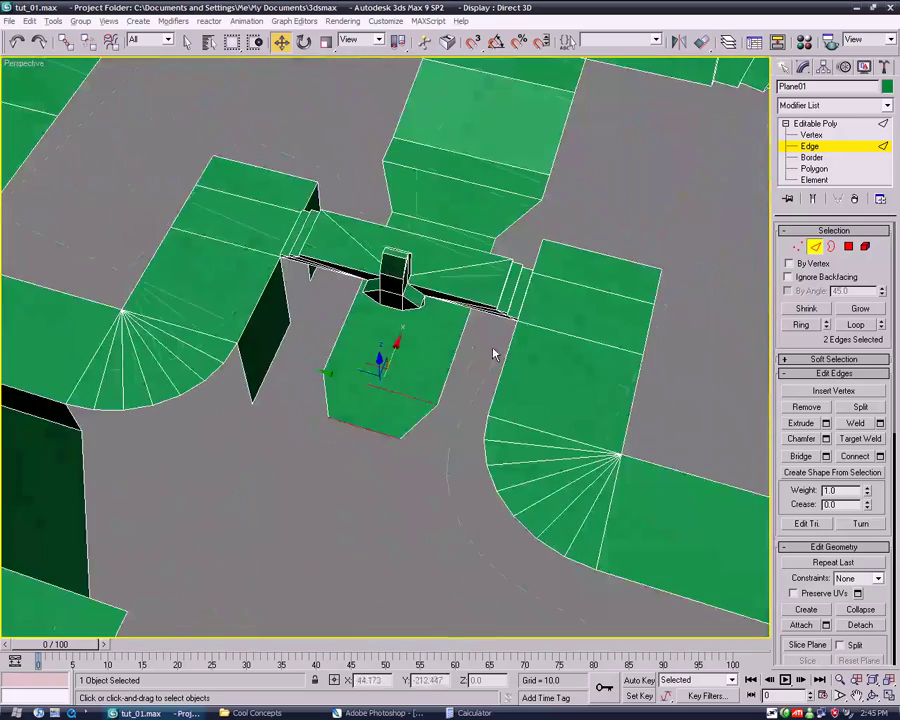
Shift-drag the short floor piece's bottom edge out into a long new floor strip.
middle_click_drag(432, 368, 476, 314)
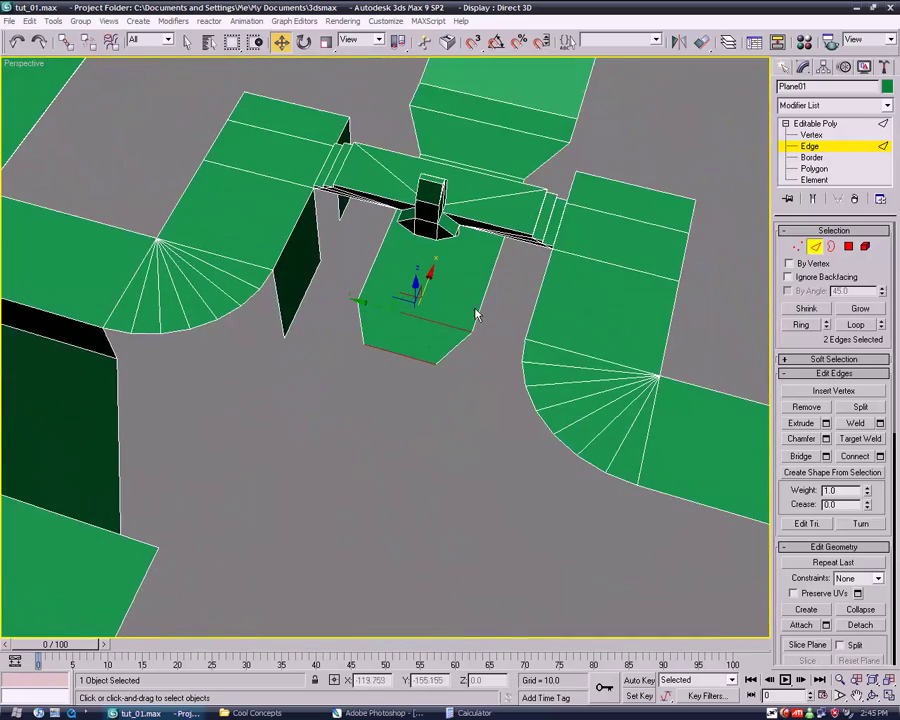
left_click(406, 355)
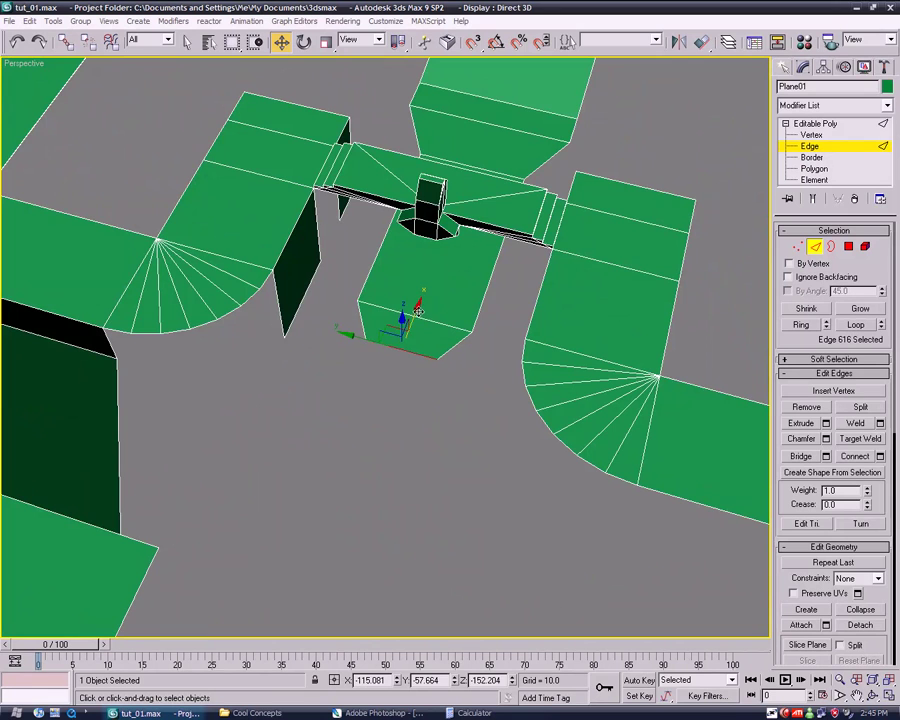
left_click_drag(418, 315, 330, 535, "shift")
middle_click_drag(330, 535, 448, 308)
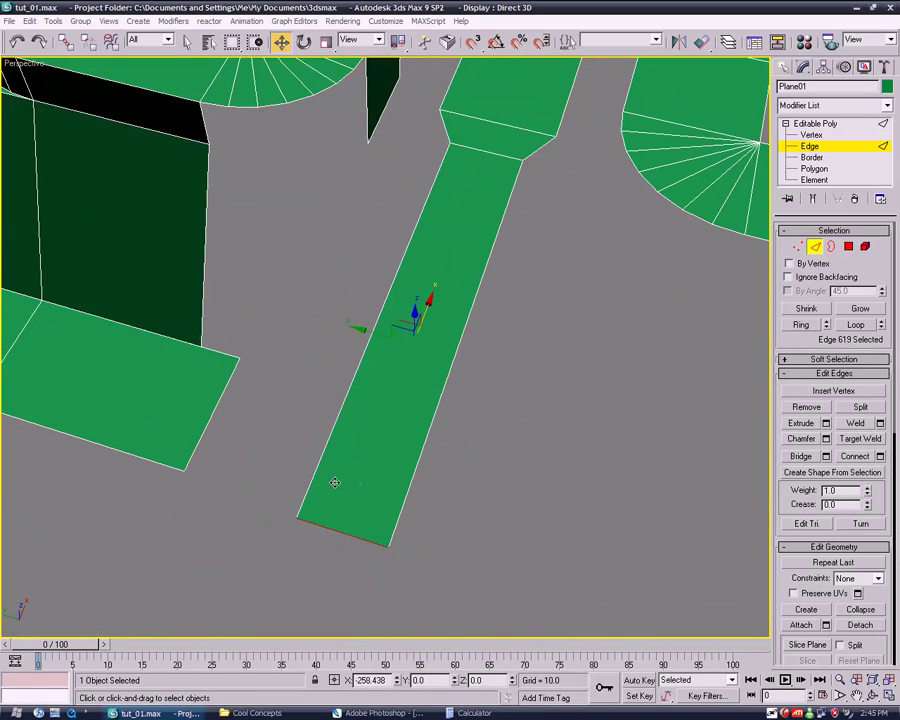
left_click(532, 272)
Select the bottom edges of the two thin dark wall panels.
middle_click_drag(532, 272, 503, 390, "alt")
scroll(503, 390, "up", 4)
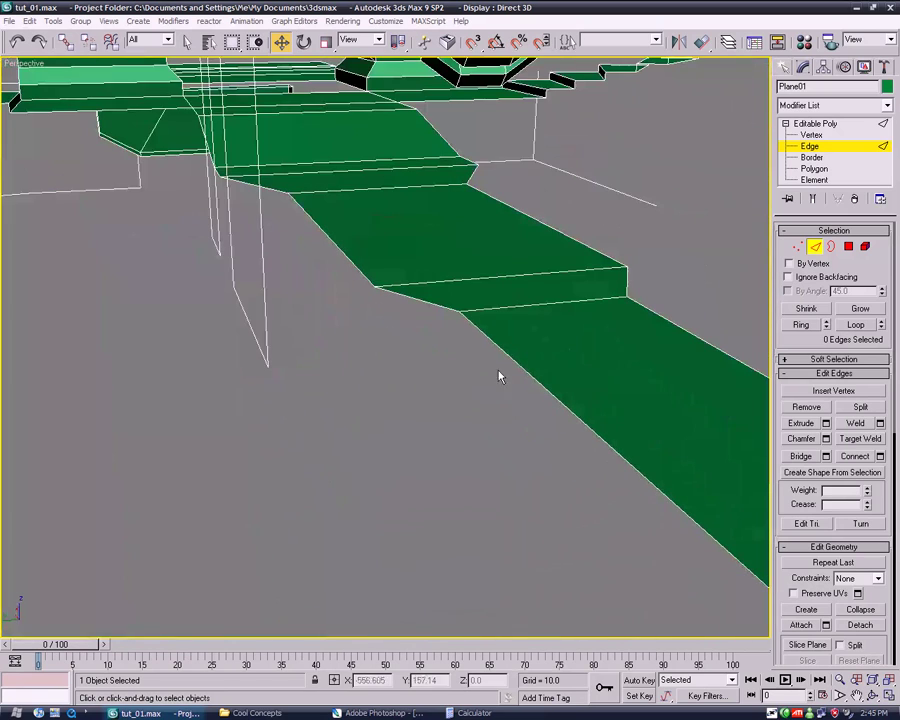
left_click(506, 353)
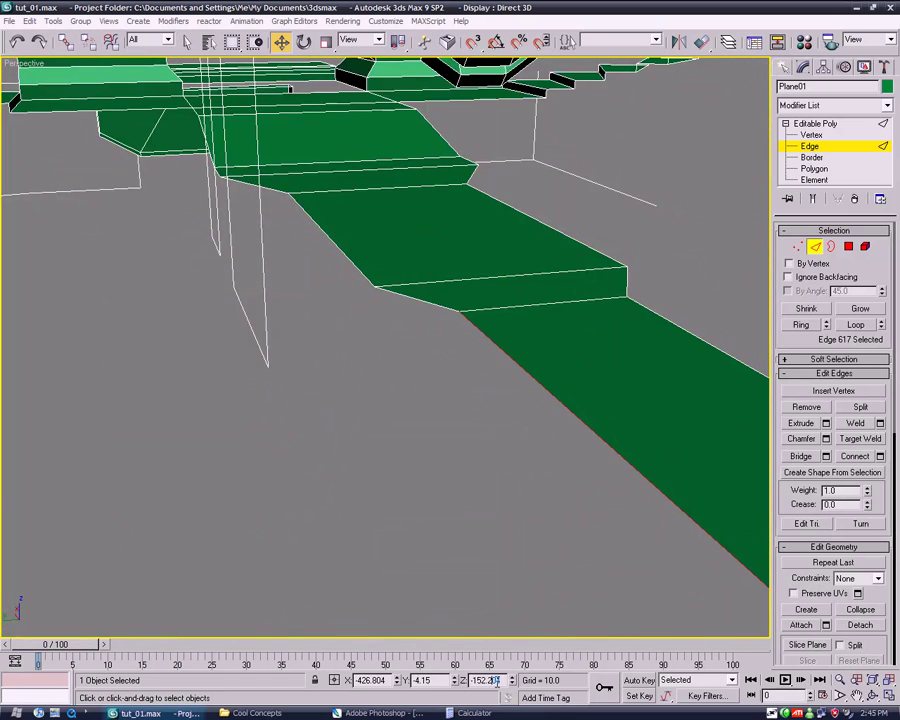
mouse_move(405, 395)
middle_mouse_down("alt")
mouse_move(484, 402)
mouse_move(382, 343)
middle_mouse_up("alt")
left_click(369, 273)
left_click(295, 343, "ctrl")
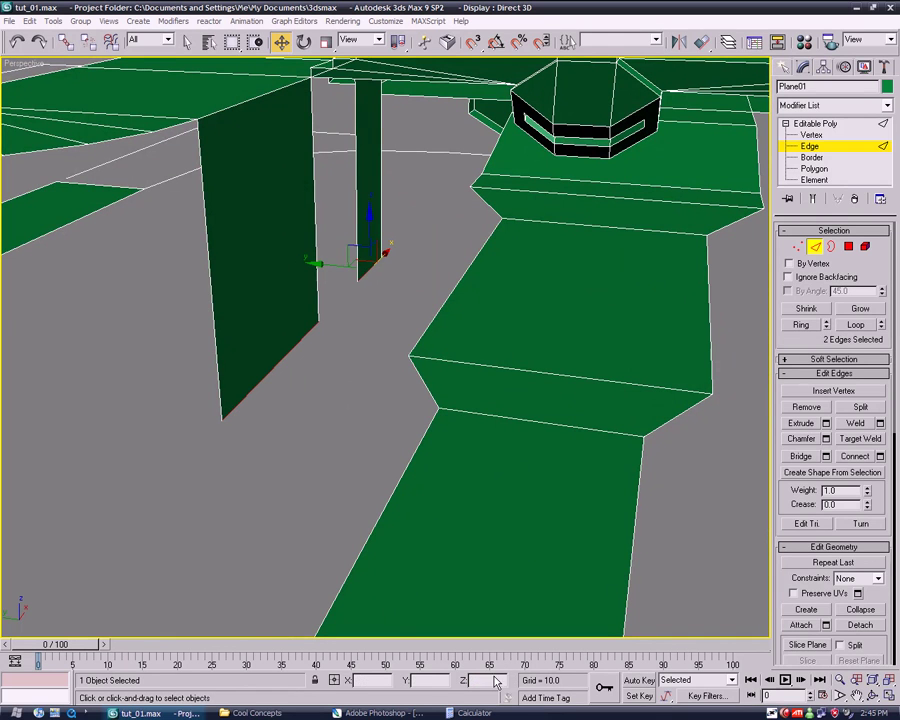
Marquee-select both panels' bottom vertices and move them down along Z.
key("1")
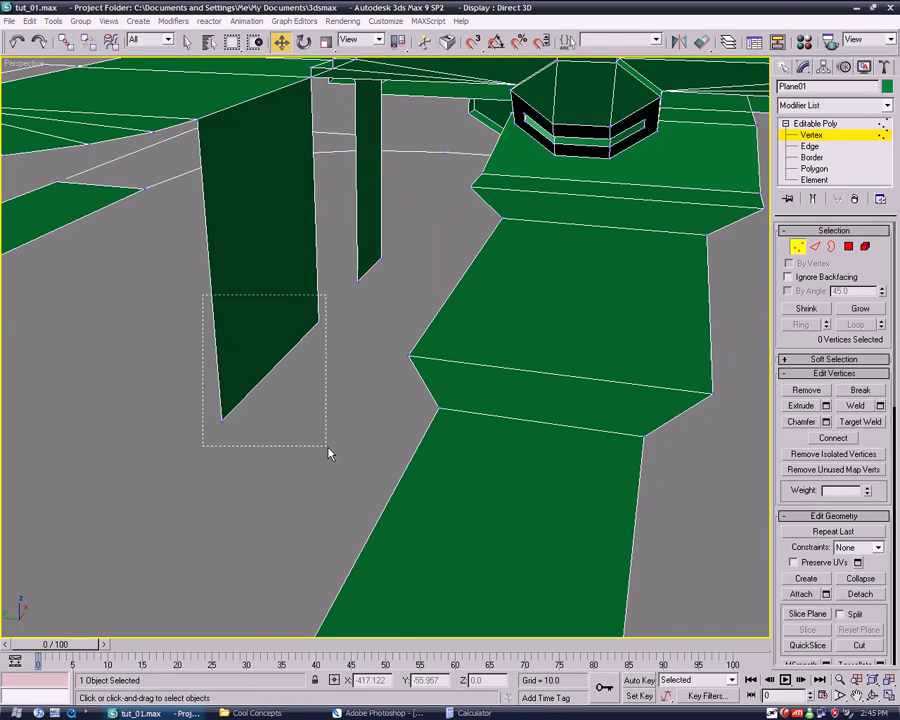
left_click_drag(203, 295, 327, 447)
left_click_drag(349, 251, 398, 297, "ctrl")
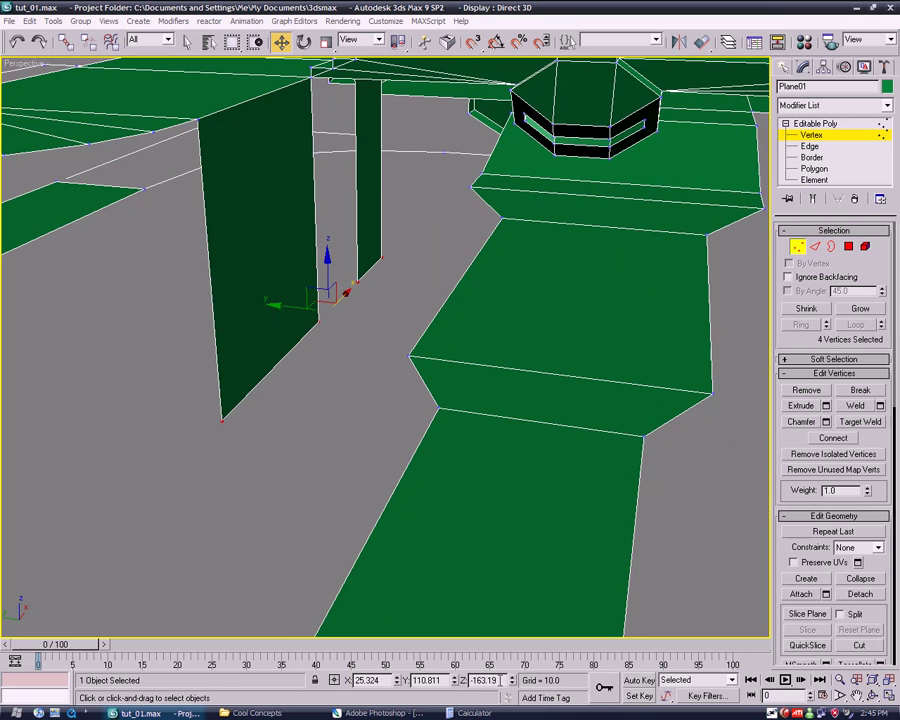
middle_click_drag(386, 466, 416, 450, "alt")
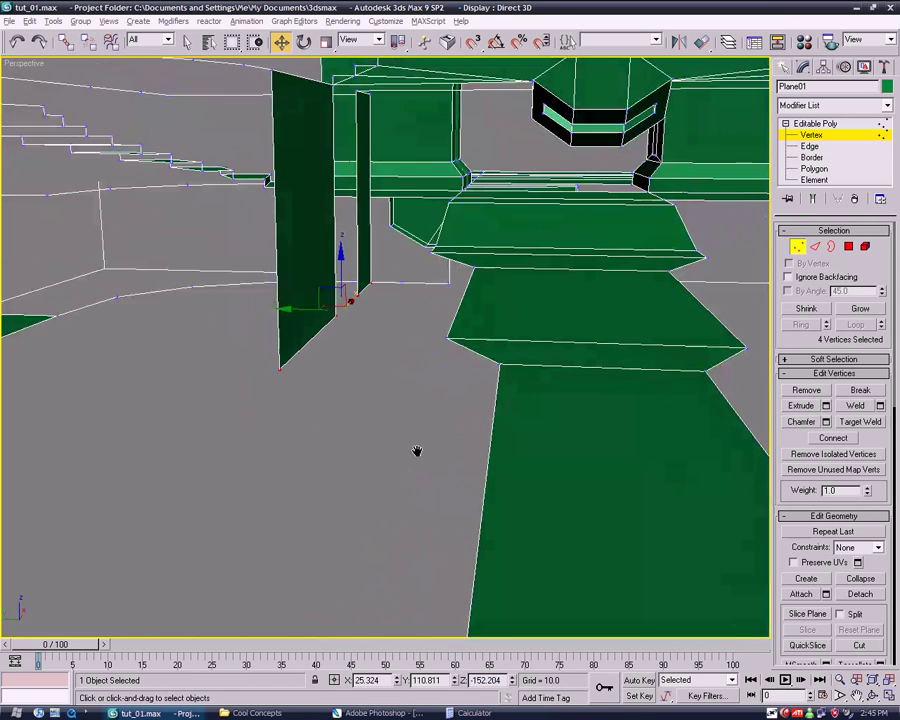
left_click_drag(341, 258, 341, 280)
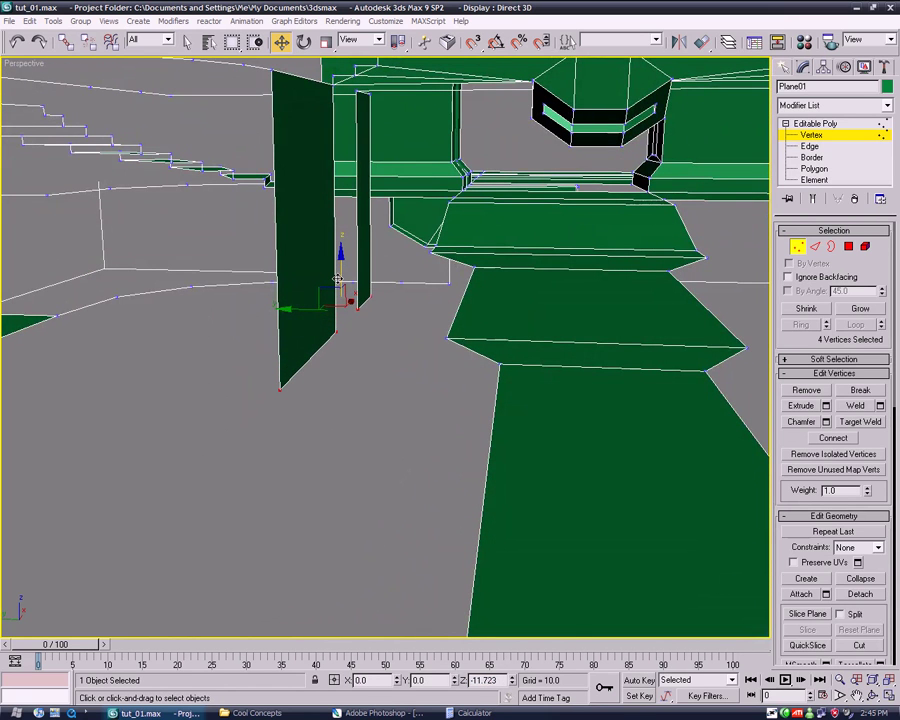
left_click(417, 326)
mouse_move(417, 326)
middle_mouse_down("alt")
mouse_move(482, 358)
mouse_move(478, 393)
middle_mouse_up("alt")
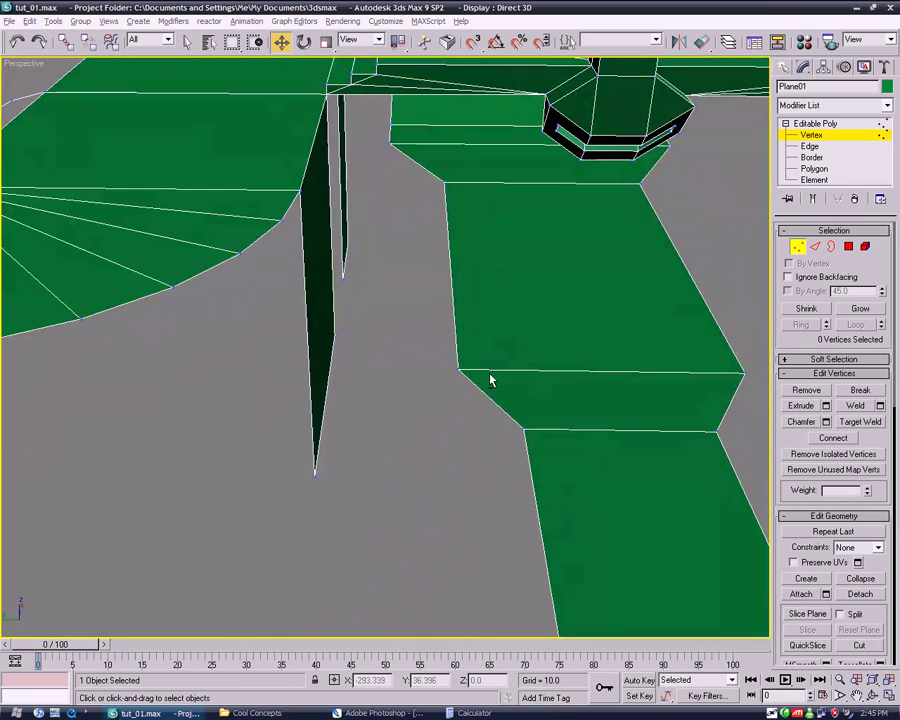
Select edges on the thin and diamond panels, then return to Polygon level with nothing selected.
key("2")
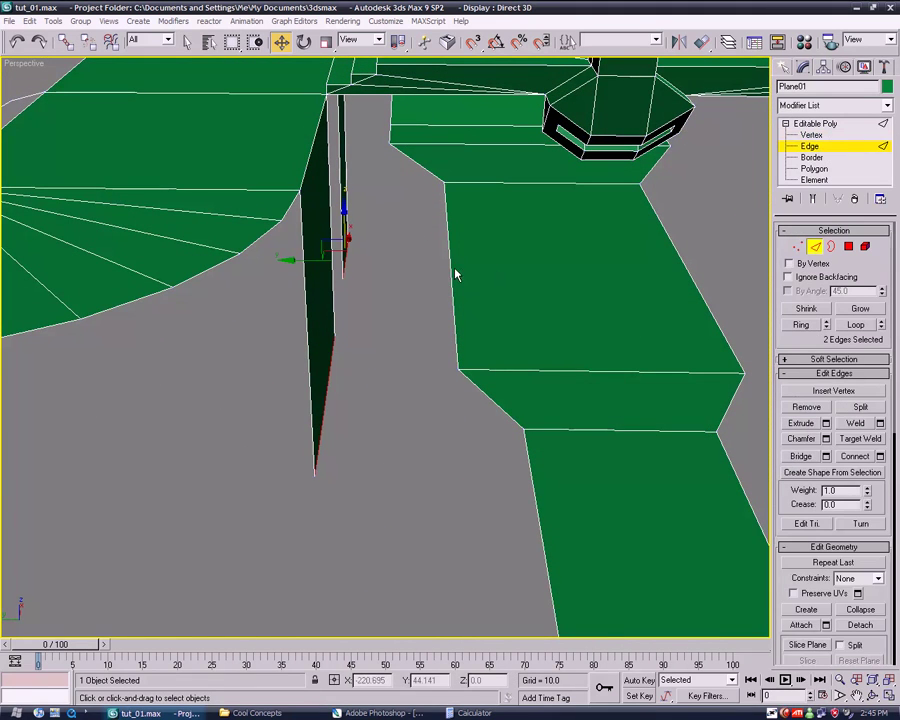
left_click(455, 275)
mouse_move(455, 275)
middle_mouse_down("alt")
mouse_move(514, 404)
mouse_move(432, 432)
mouse_move(530, 482)
mouse_move(569, 374)
mouse_move(544, 370)
middle_mouse_up("alt")
left_click(530, 482)
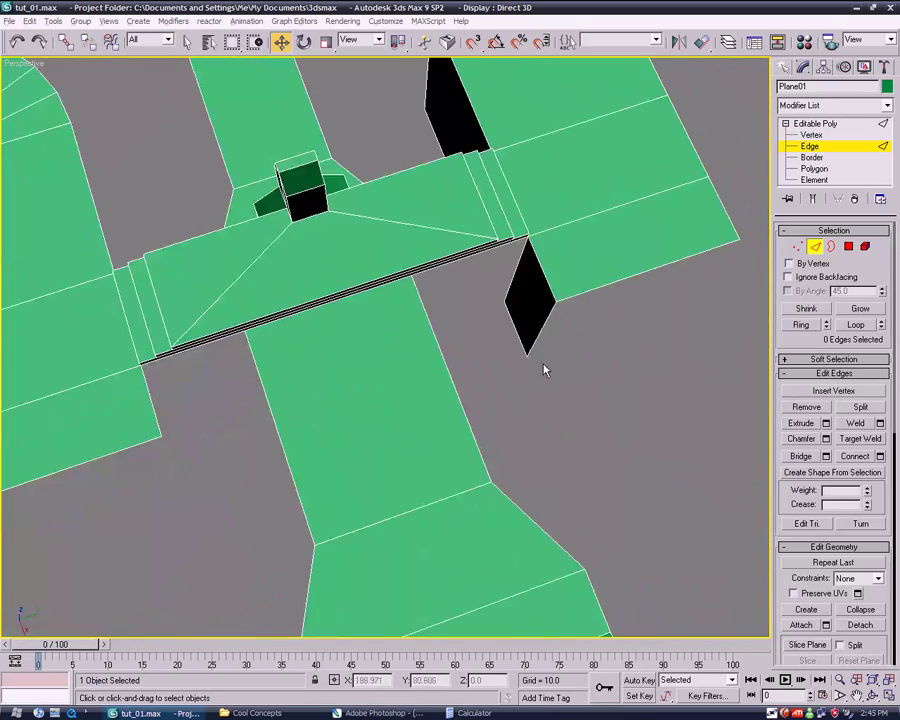
left_click(538, 333)
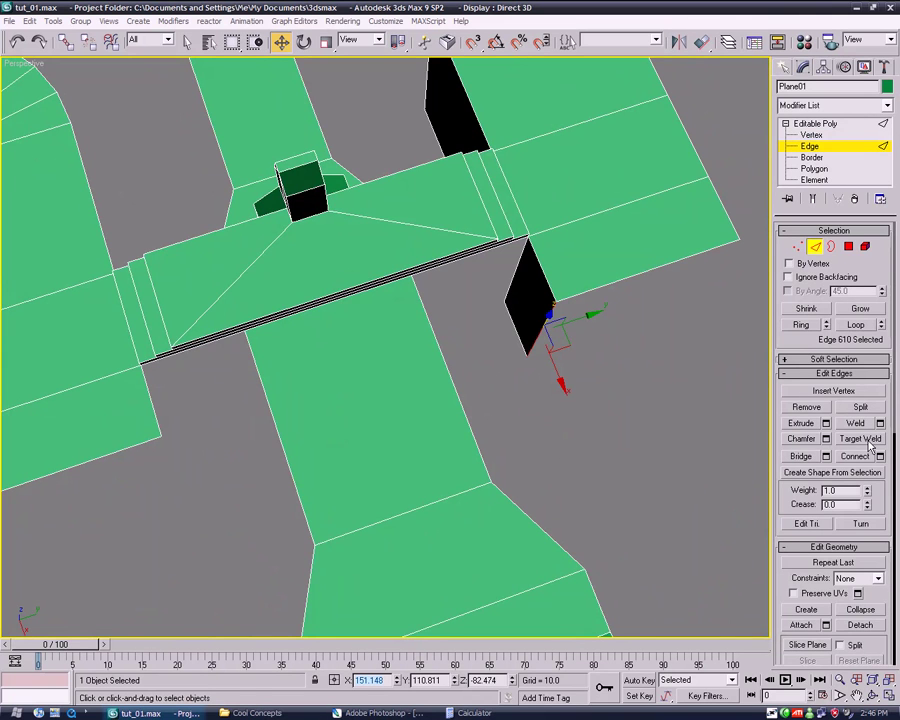
left_click(815, 169)
left_click(420, 400)
left_click(548, 423)
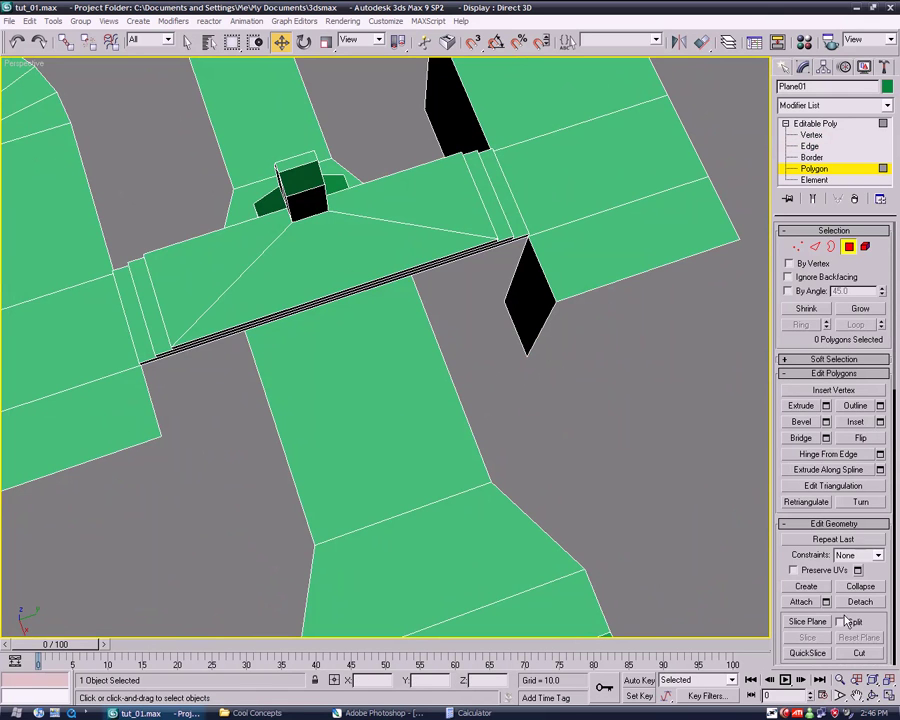
Cut a new edge across the lower floor polygon and select the cut's vertices.
scroll(848, 621, "down", 2)
left_click(859, 590)
left_click(453, 384)
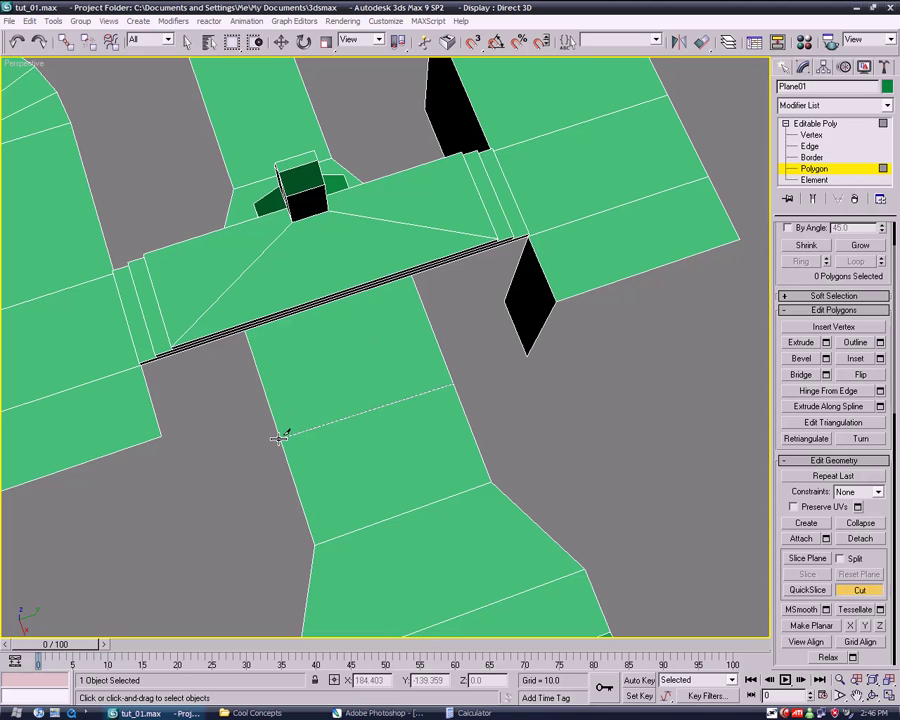
left_click(811, 134)
key("w")
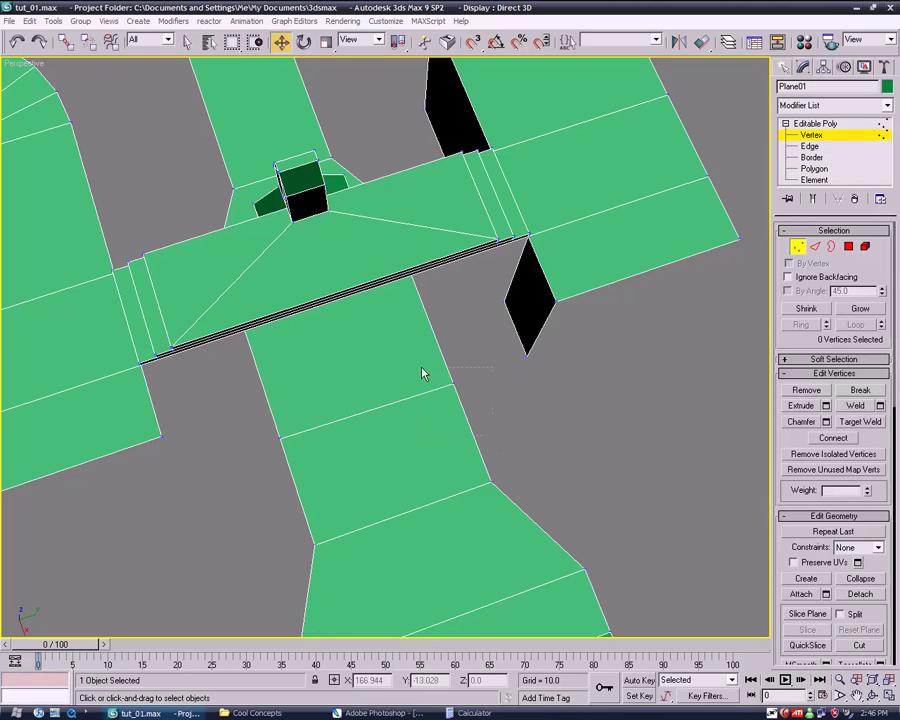
left_click(457, 372)
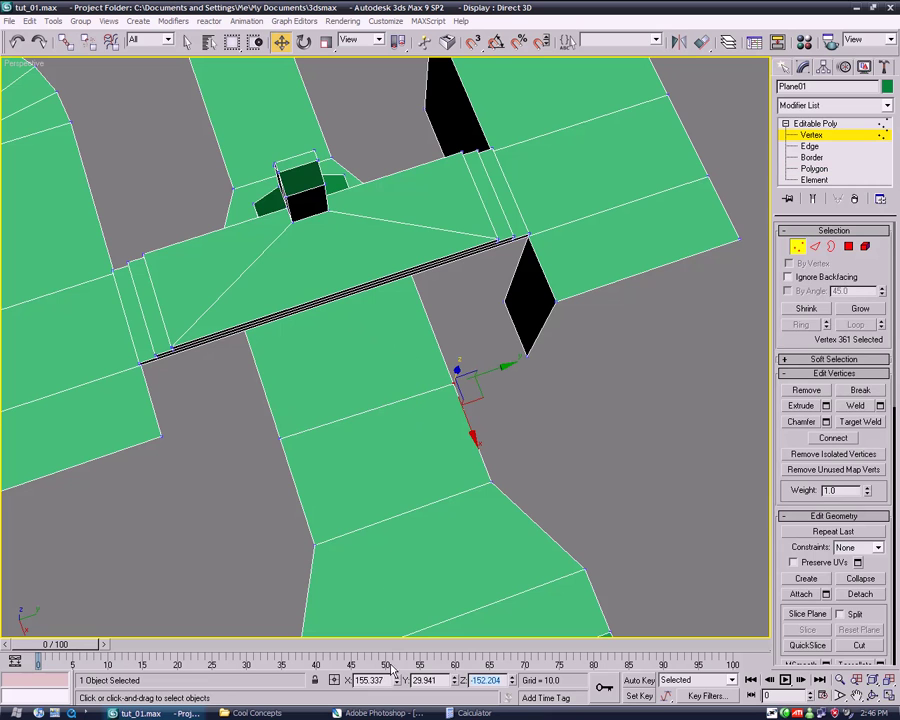
middle_click_drag(283, 551, 292, 532)
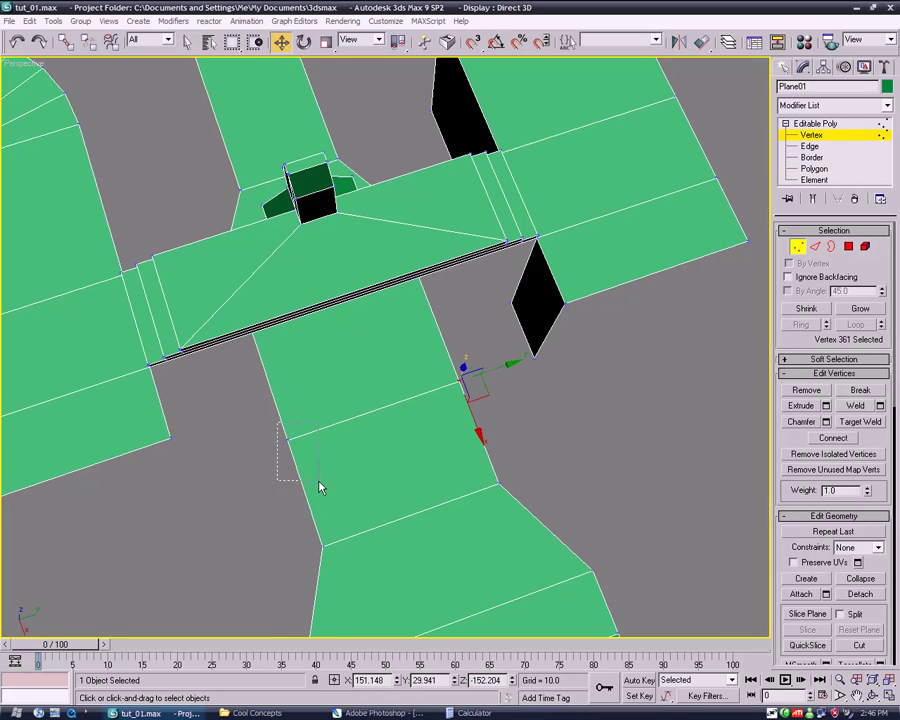
left_click_drag(320, 487, 320, 488)
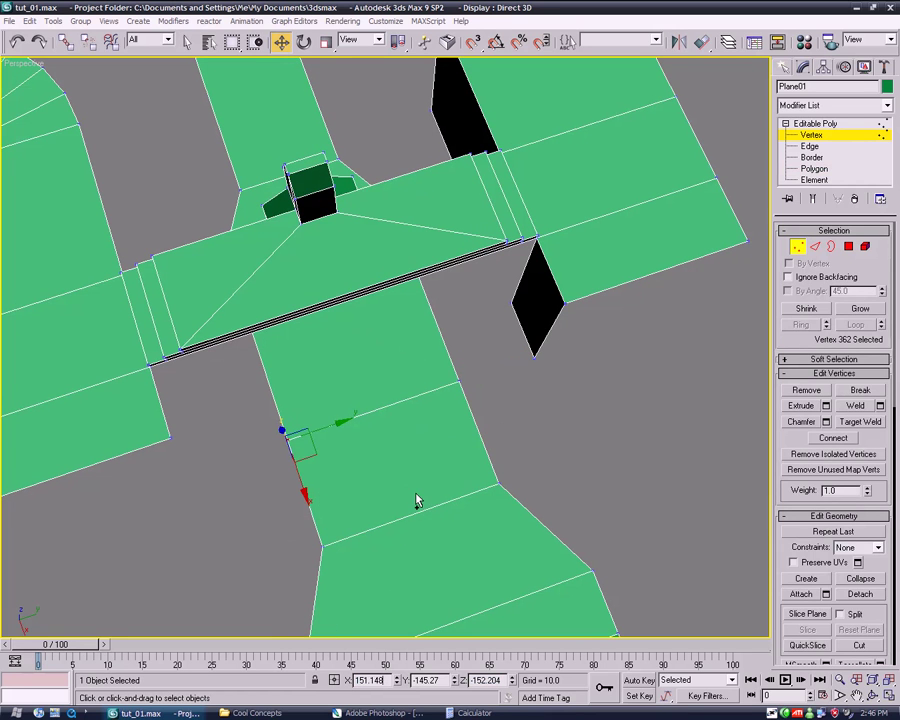
left_click(478, 450)
mouse_move(486, 424)
middle_mouse_down("alt")
mouse_move(378, 410)
mouse_move(579, 278)
middle_mouse_up("alt")
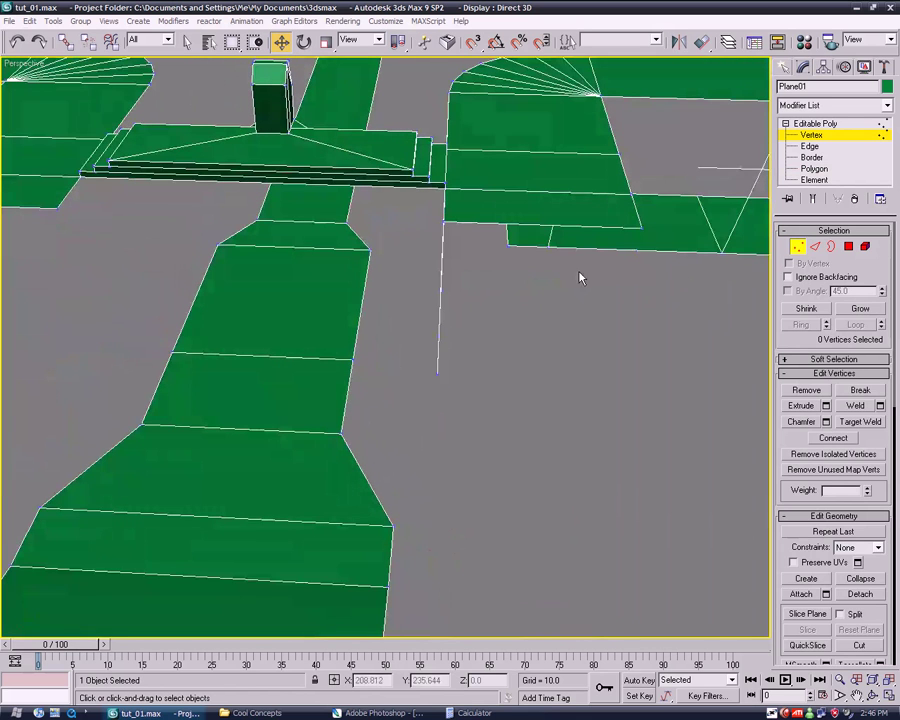
Select the three edges at the ramp's side of the ledge.
left_click(800, 147)
left_click(362, 298)
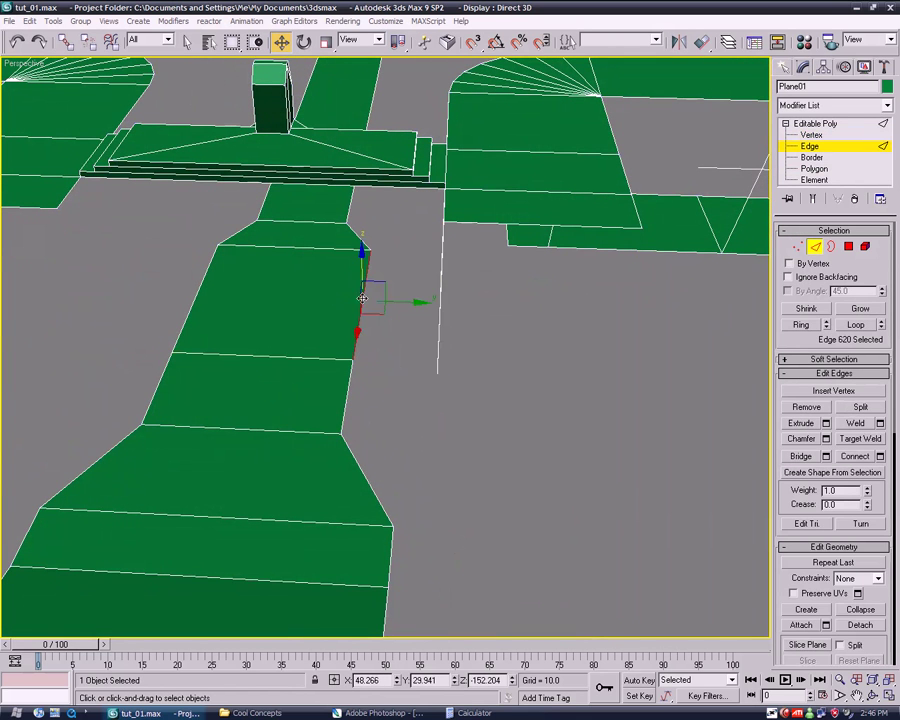
left_click(356, 232)
left_click(362, 287, "ctrl")
left_click(363, 293, "ctrl")
mouse_move(363, 293)
middle_mouse_down("alt")
mouse_move(415, 357)
mouse_move(257, 378)
mouse_move(145, 352)
mouse_move(468, 333)
mouse_move(526, 287)
mouse_move(476, 268)
middle_mouse_up("alt")
Shift-drag the three edges downward to extrude a hanging strip of wall faces.
left_click_drag(476, 268, 436, 278, "shift")
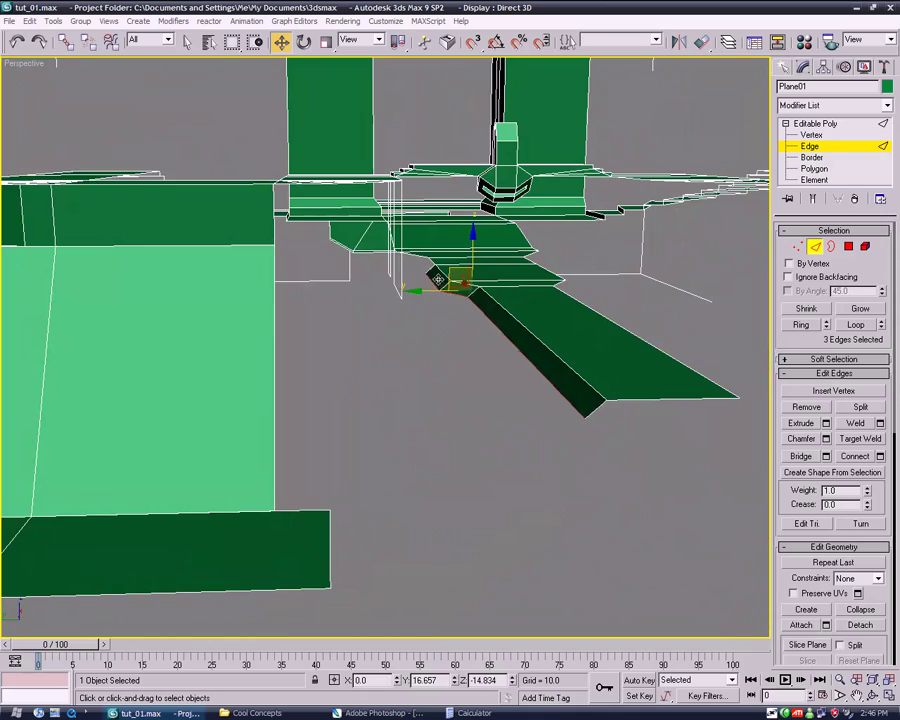
mouse_move(436, 278)
middle_mouse_down("alt")
mouse_move(373, 271)
mouse_move(524, 418)
mouse_move(400, 422)
mouse_move(322, 373)
mouse_move(452, 392)
mouse_move(444, 356)
middle_mouse_up("alt")
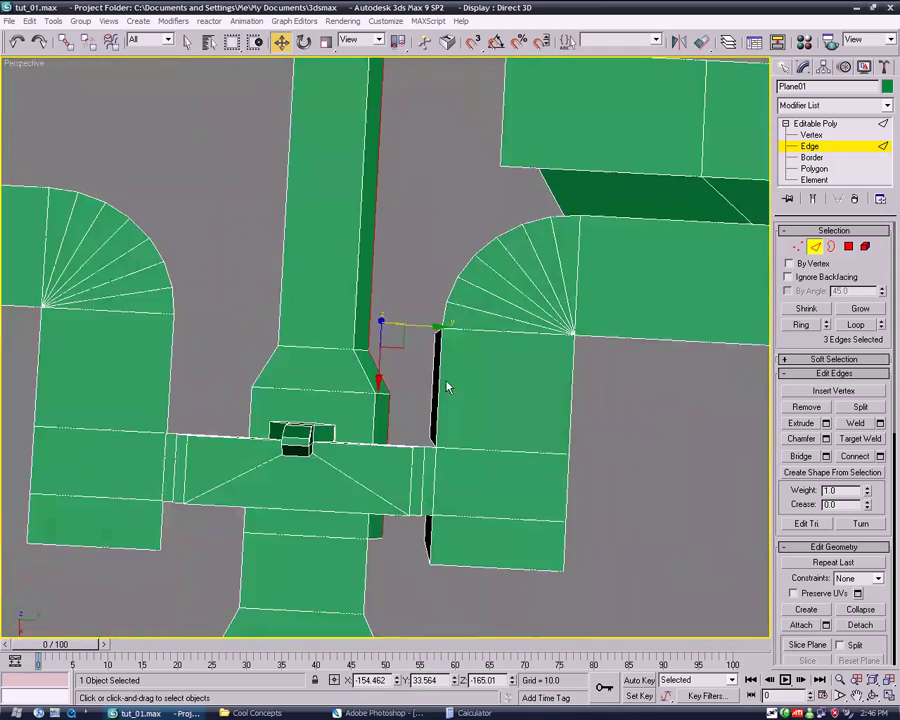
mouse_move(412, 276)
middle_mouse_down()
mouse_move(431, 245)
mouse_move(438, 167)
mouse_move(450, 166)
mouse_move(446, 277)
mouse_move(679, 190)
mouse_move(568, 316)
mouse_move(496, 322)
mouse_move(524, 331)
mouse_move(498, 331)
middle_mouse_up()
left_click(568, 316)
scroll(511, 322, "up", 3)
scroll(516, 325, "up", 3)
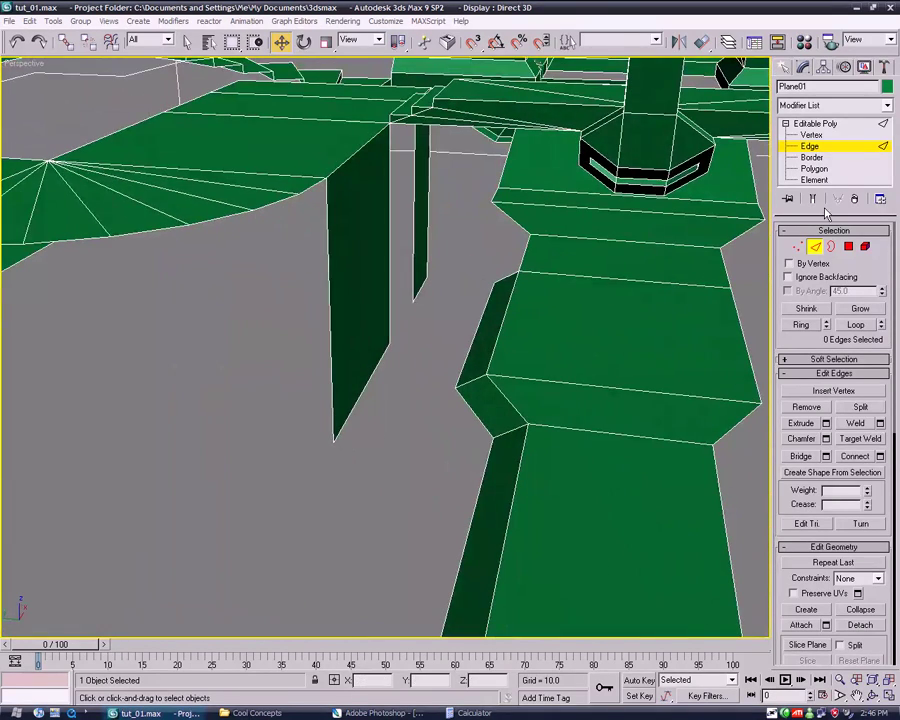
left_click(825, 169)
Create a triangular polygon filling the gap beside the hanging wall.
left_click(824, 588)
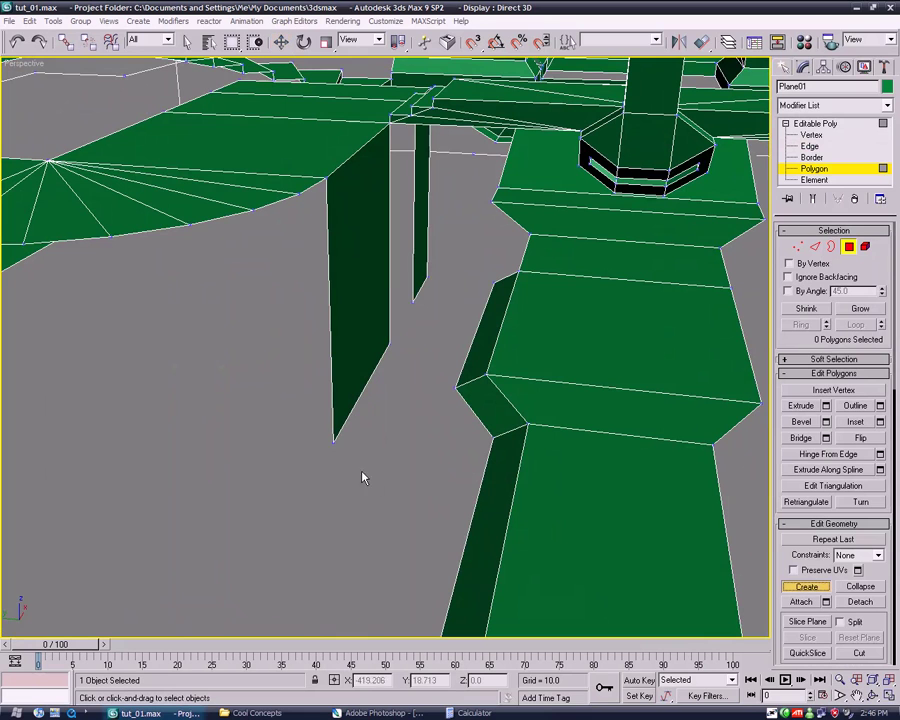
left_click(492, 437)
left_click(456, 385)
double_click(390, 345)
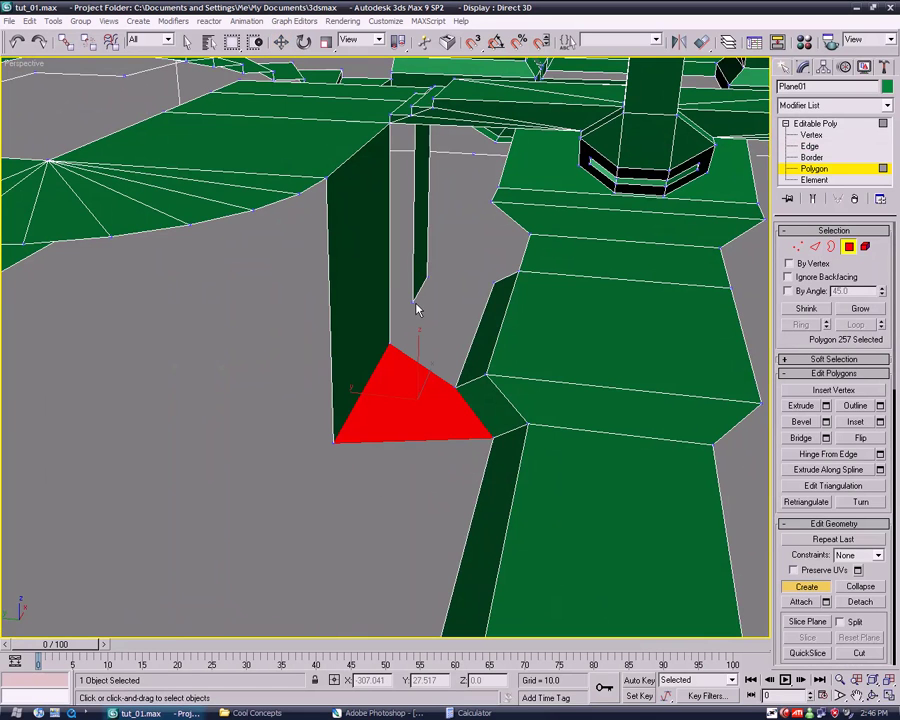
middle_click_drag(431, 318, 455, 410, "alt")
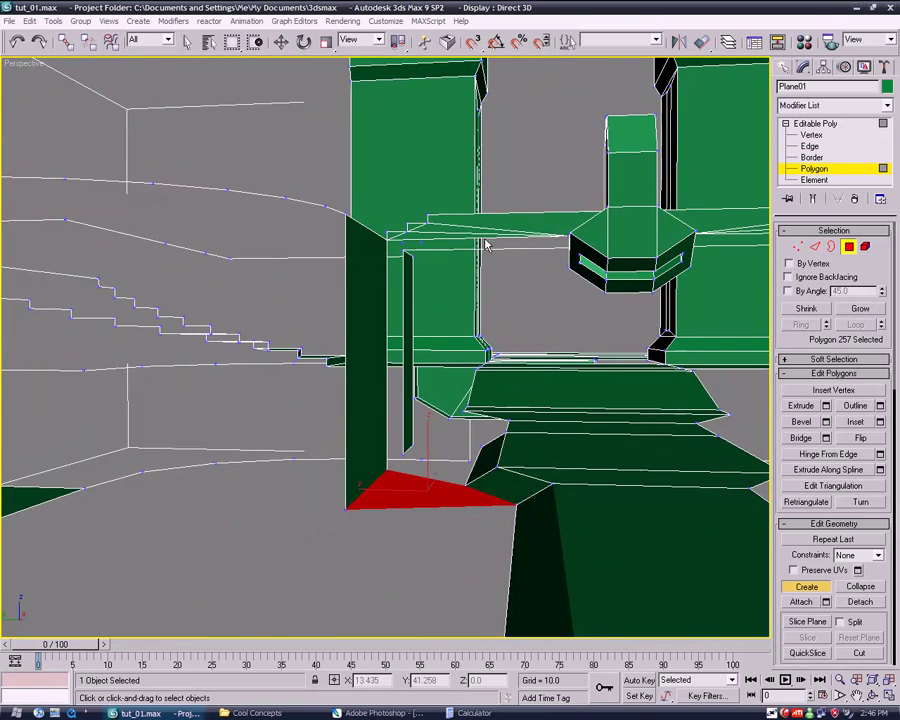
key("w")
mouse_move(286, 344)
middle_mouse_down("alt")
mouse_move(476, 331)
mouse_move(512, 367)
mouse_move(476, 398)
mouse_move(490, 428)
mouse_move(432, 293)
mouse_move(446, 332)
mouse_move(512, 362)
mouse_move(484, 358)
mouse_move(449, 305)
mouse_move(387, 349)
middle_mouse_up("alt")
scroll(490, 428, "up", 5)
scroll(512, 432, "up", 4)
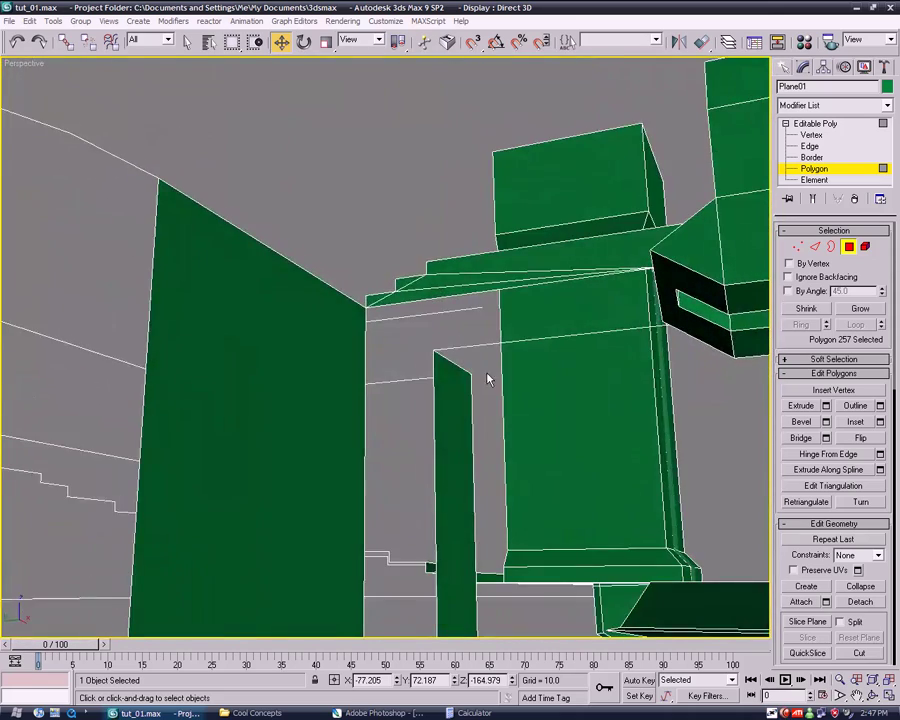
middle_click_drag(488, 378, 465, 309)
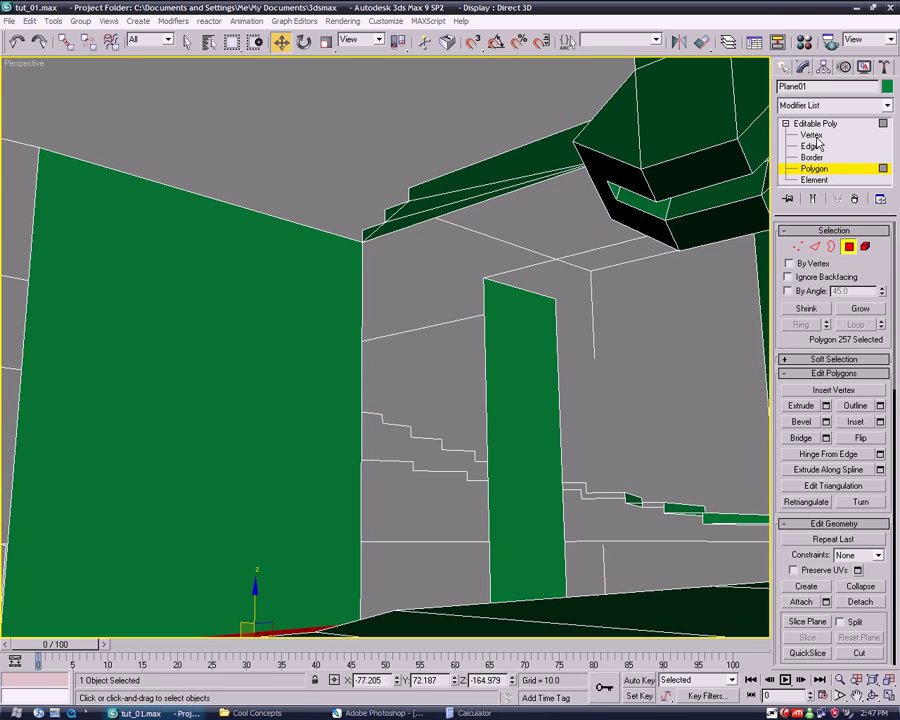
Lower the two corner vertices at the wall and shift them along Y.
left_click(812, 135)
left_click(364, 241)
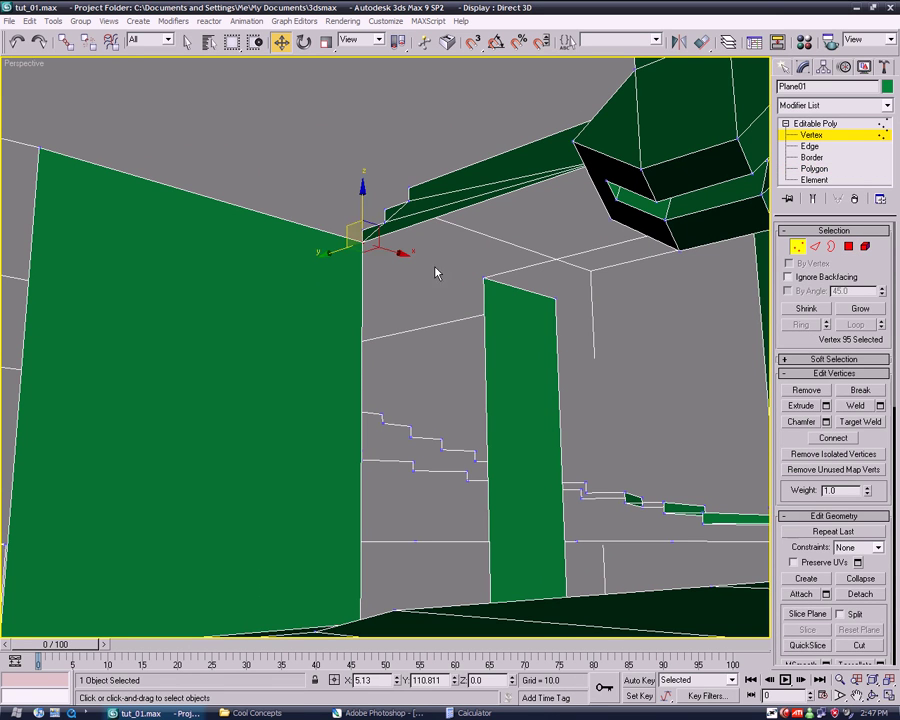
left_click(484, 279, "ctrl")
left_click_drag(426, 211, 427, 266)
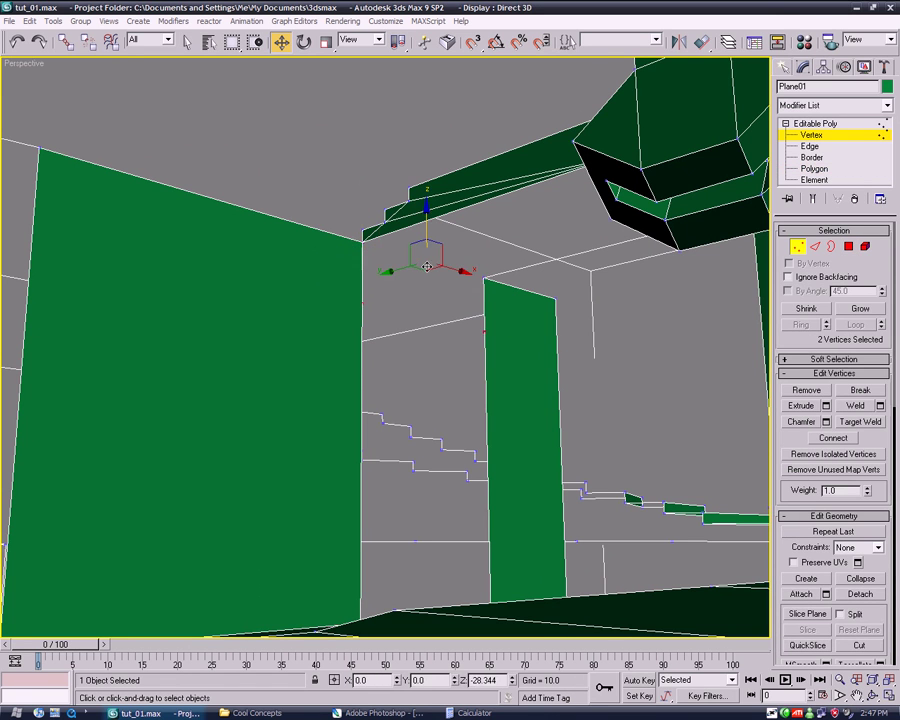
left_click(644, 324)
middle_click_drag(646, 326, 606, 340, "alt")
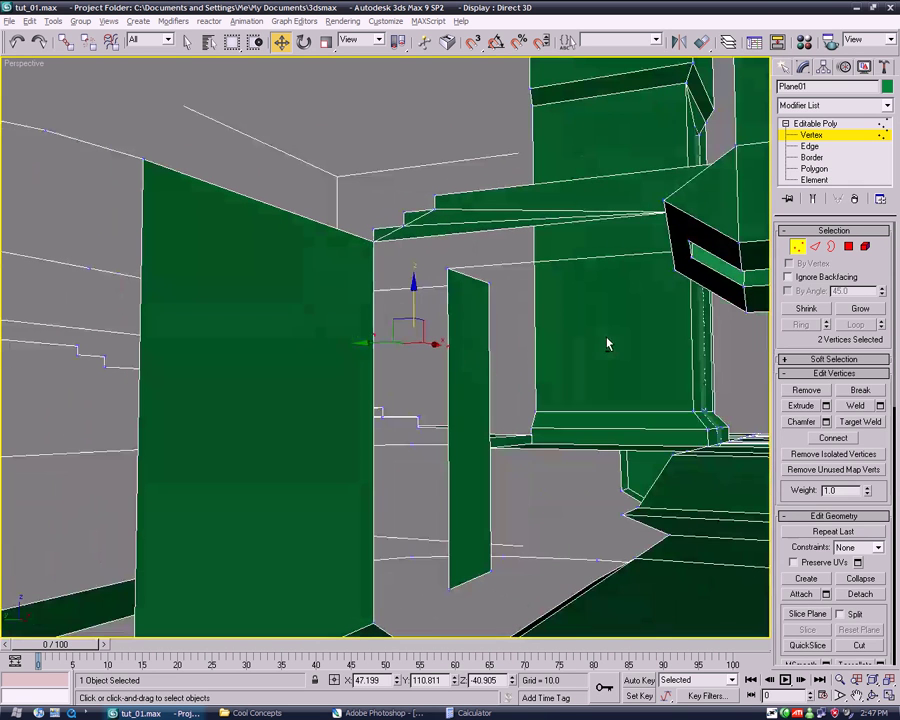
left_click_drag(426, 340, 400, 342, "shift")
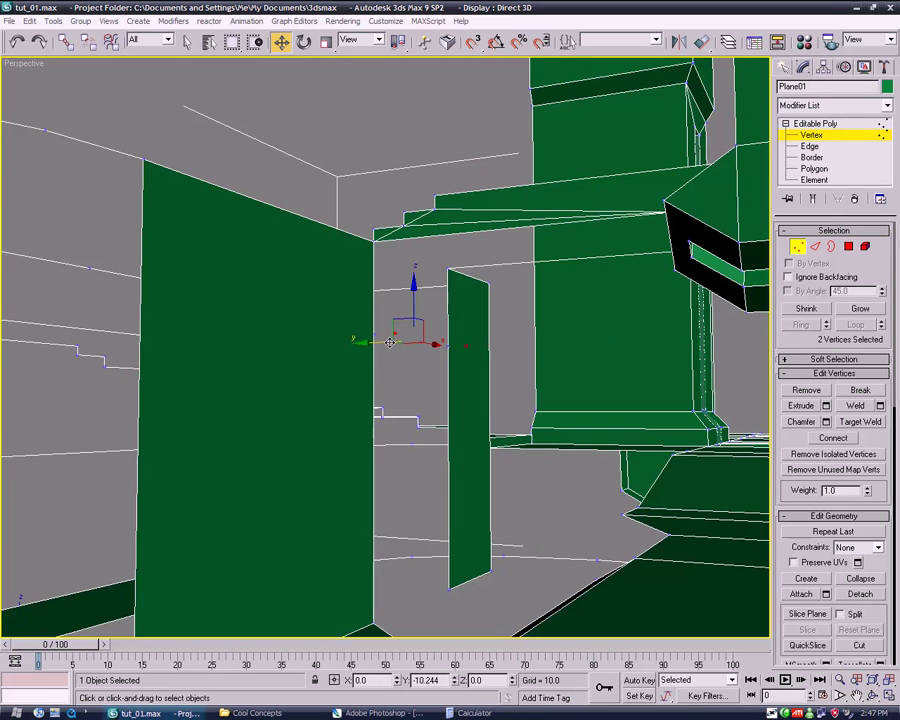
left_click(645, 327)
Create a second small filler polygon from the green polygon's tip.
left_click(814, 169)
left_click(806, 586)
scroll(600, 452, "up", 3)
scroll(600, 410, "up", 2)
scroll(600, 412, "up", 2)
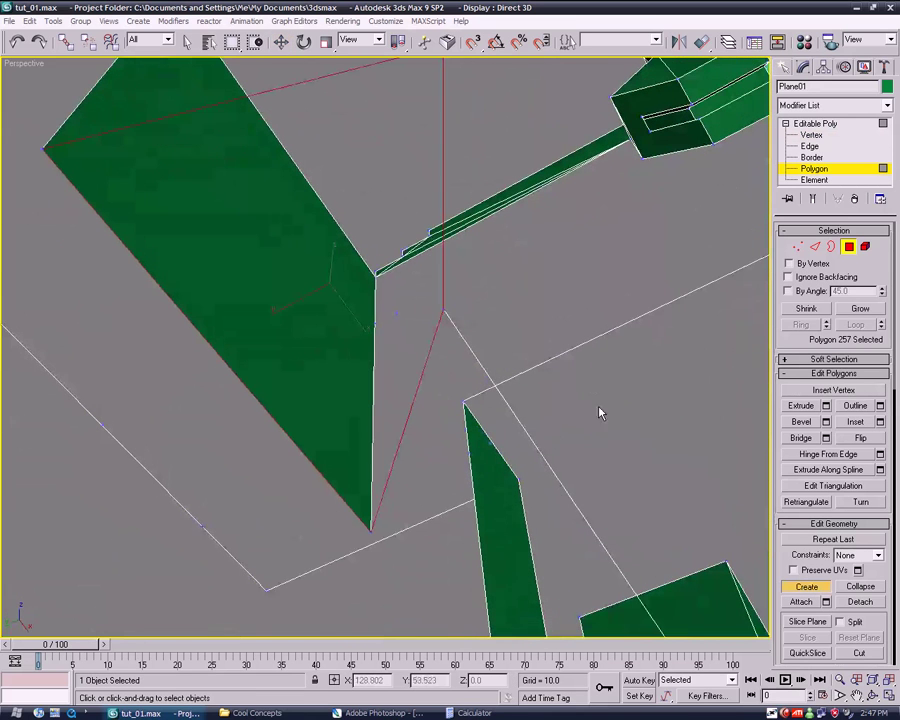
left_click(464, 404)
left_click(380, 332)
middle_click_drag(380, 332, 508, 386, "alt")
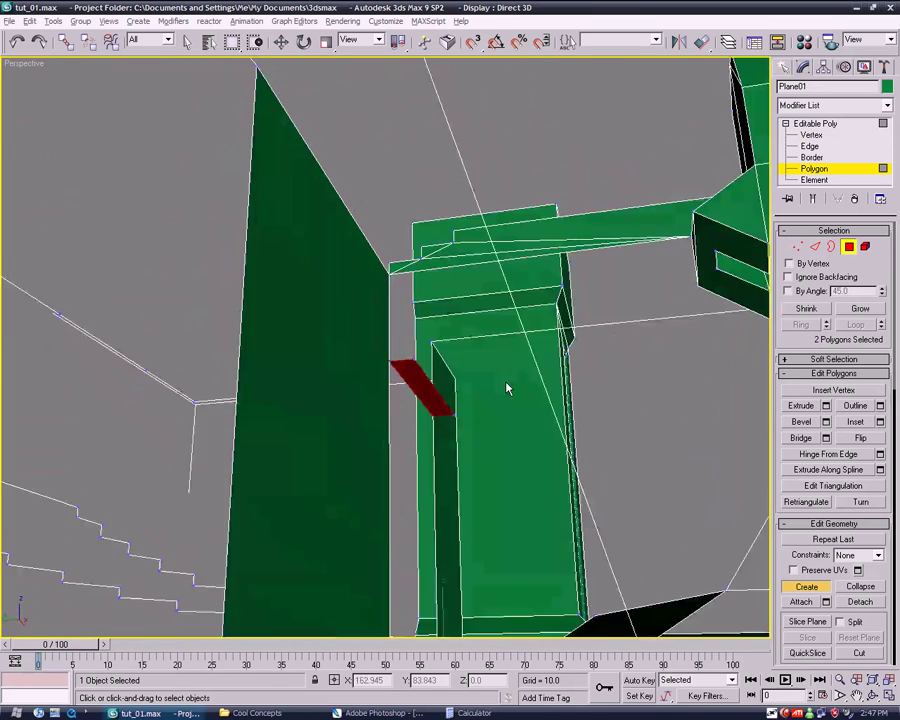
Select the hanging wall's edge and Shift-drag it to extrude a first new polygon.
key("w")
key("3")
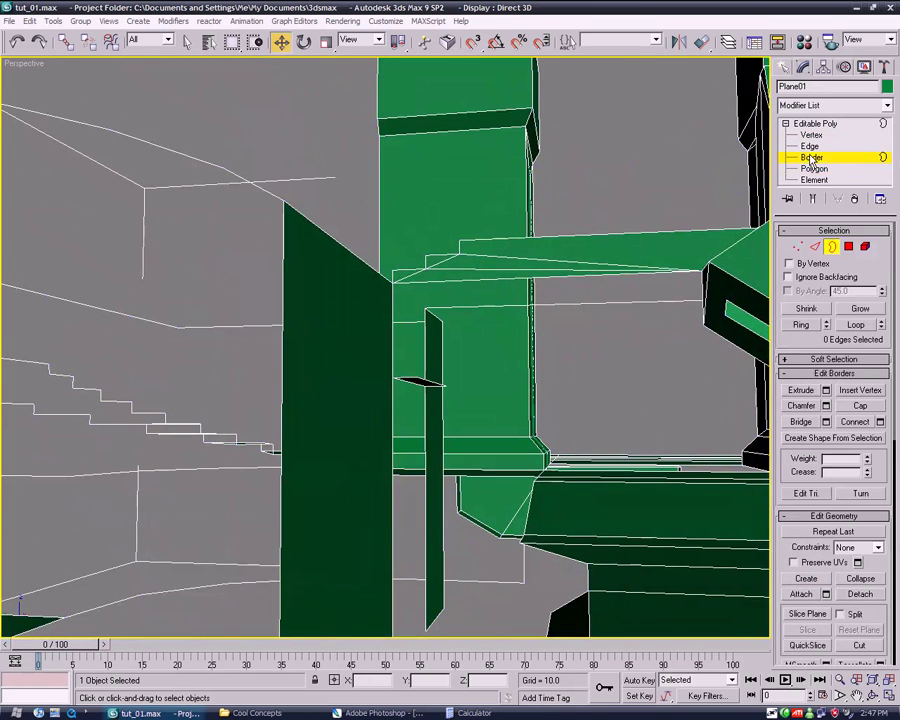
key("2")
left_click(431, 382)
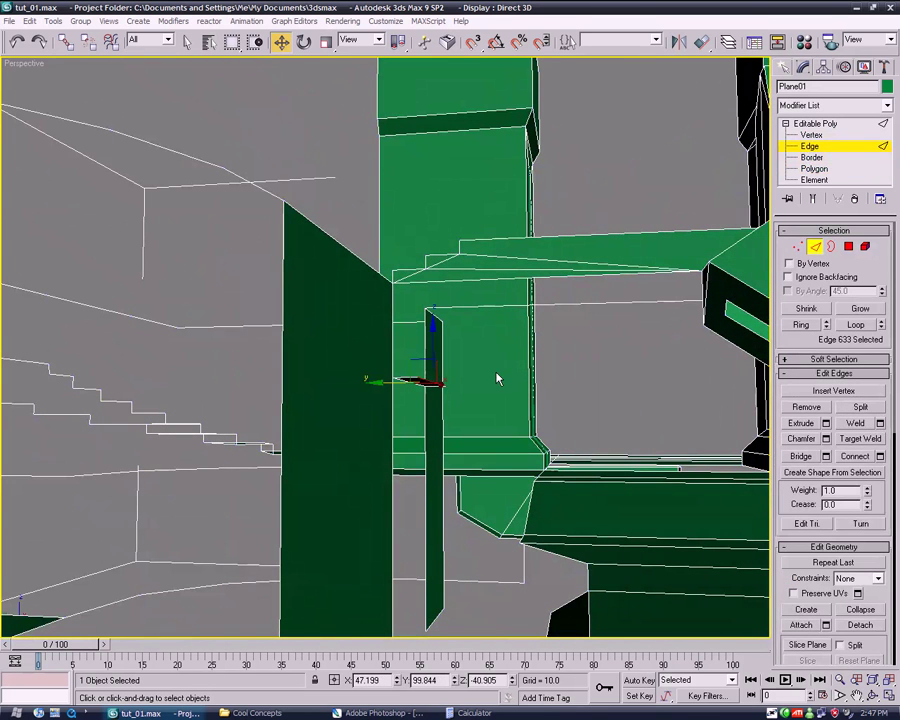
middle_click_drag(498, 376, 318, 344, "alt")
left_click_drag(318, 344, 350, 328, "shift")
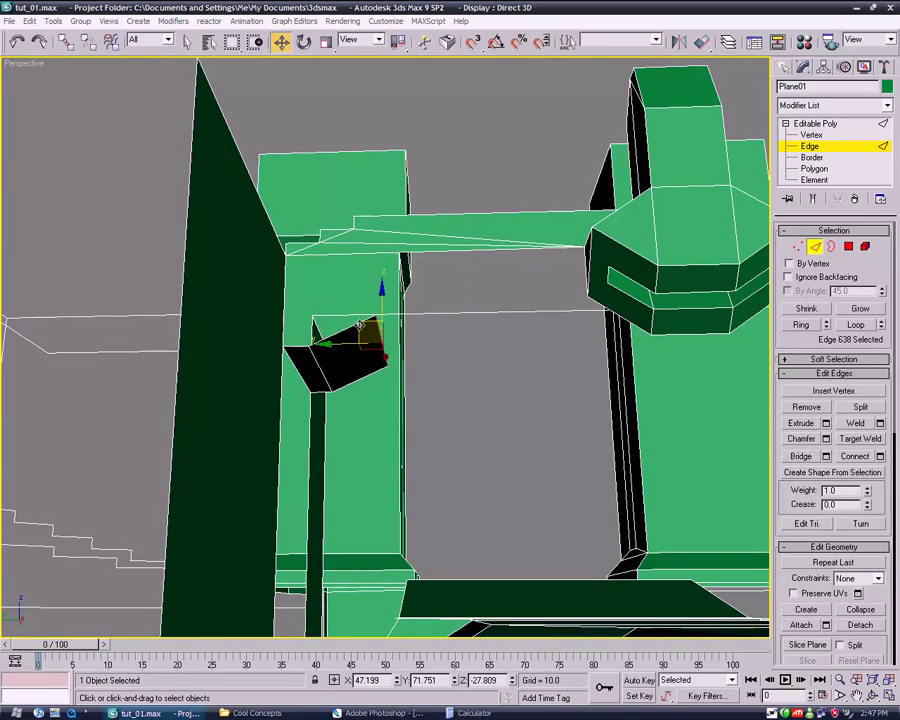
Extrude further faces from the edge and slide it sideways along Y across the platform.
middle_click_drag(350, 328, 430, 354, "alt")
mouse_move(381, 300)
left_mouse_down("shift")
mouse_move(381, 283)
mouse_move(425, 300)
left_mouse_up("shift")
mouse_move(425, 300)
middle_mouse_down("alt")
mouse_move(503, 345)
mouse_move(464, 374)
mouse_move(315, 362)
mouse_move(260, 388)
mouse_move(442, 398)
mouse_move(434, 408)
mouse_move(446, 395)
mouse_move(522, 388)
mouse_move(508, 386)
mouse_move(614, 345)
middle_mouse_up("alt")
left_click_drag(652, 311, 638, 313)
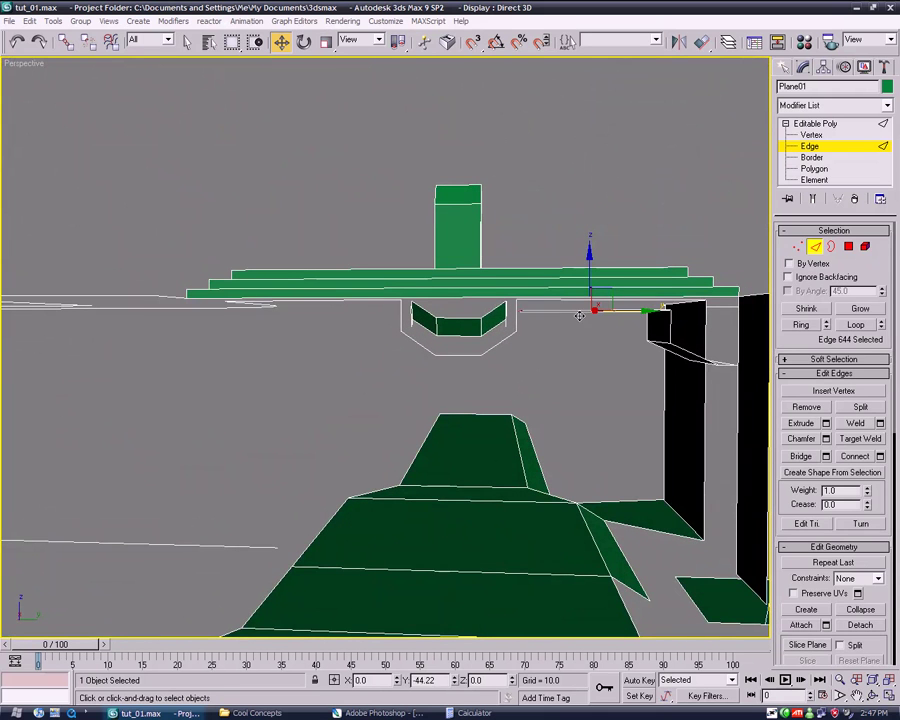
mouse_move(532, 380)
middle_mouse_down("alt")
mouse_move(436, 396)
mouse_move(296, 393)
mouse_move(364, 398)
middle_mouse_up("alt")
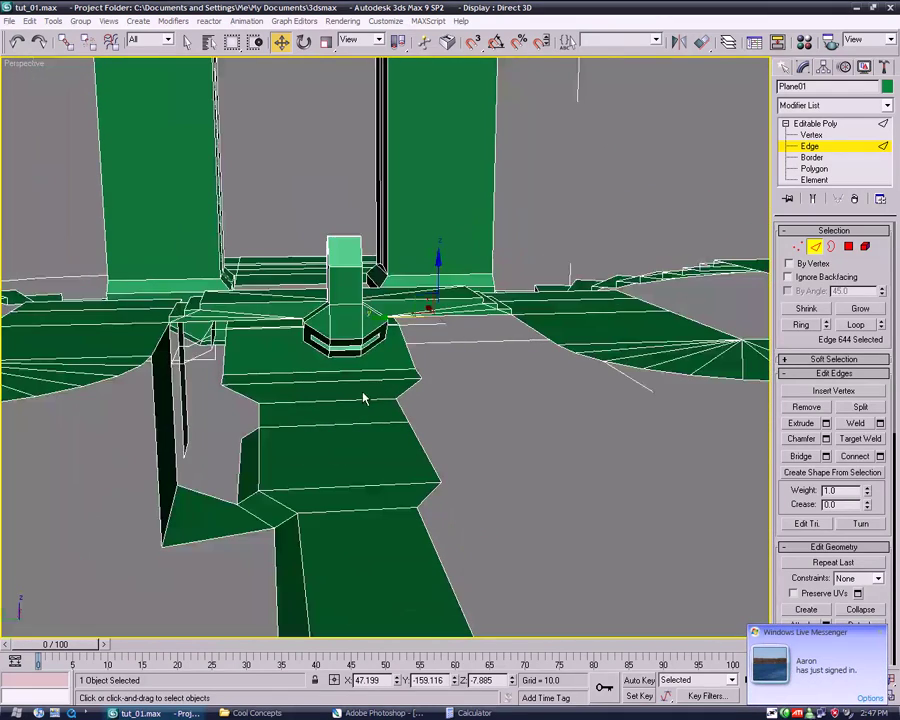
mouse_move(475, 391)
middle_mouse_down("alt")
mouse_move(482, 382)
mouse_move(458, 356)
mouse_move(543, 383)
mouse_move(522, 388)
mouse_move(602, 379)
mouse_move(693, 412)
mouse_move(623, 428)
mouse_move(490, 398)
mouse_move(546, 346)
mouse_move(604, 374)
middle_mouse_up("alt")
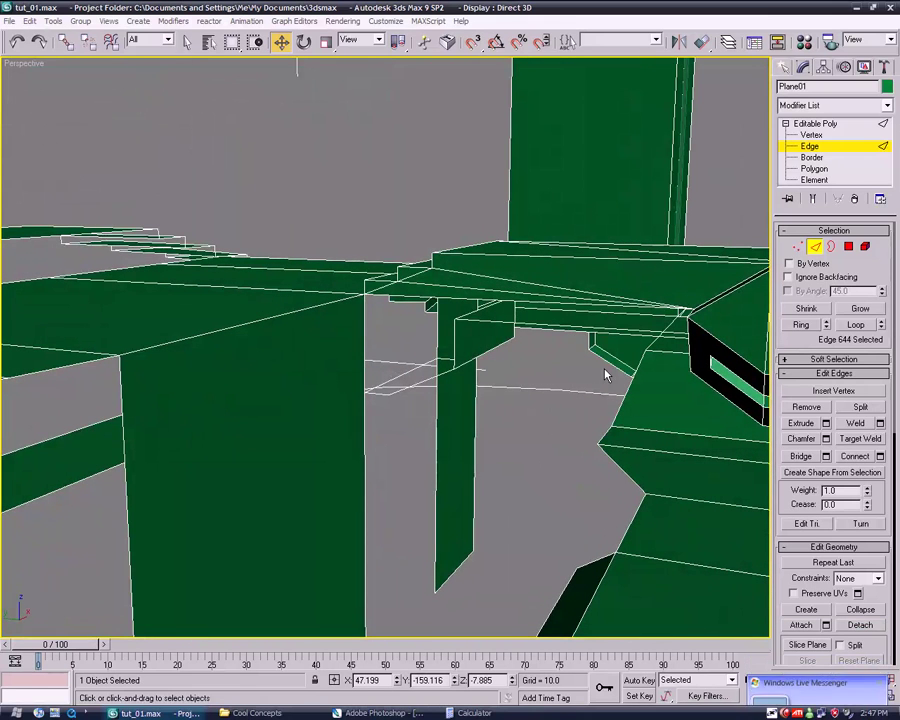
Create a three-corner polygon filling the gap beside the wall near the stairs.
left_click(848, 246)
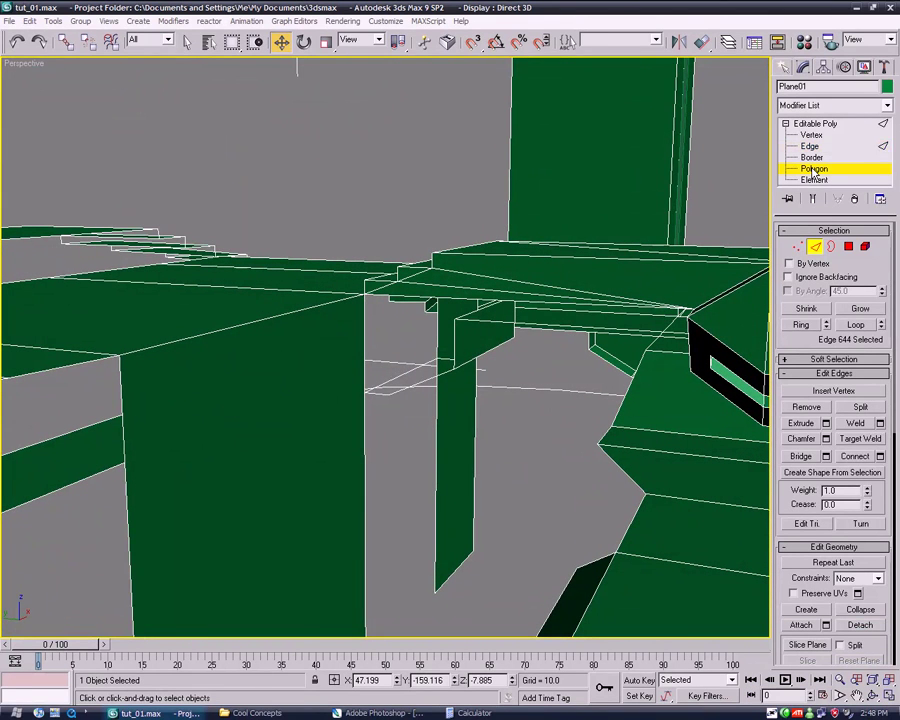
left_click(826, 586)
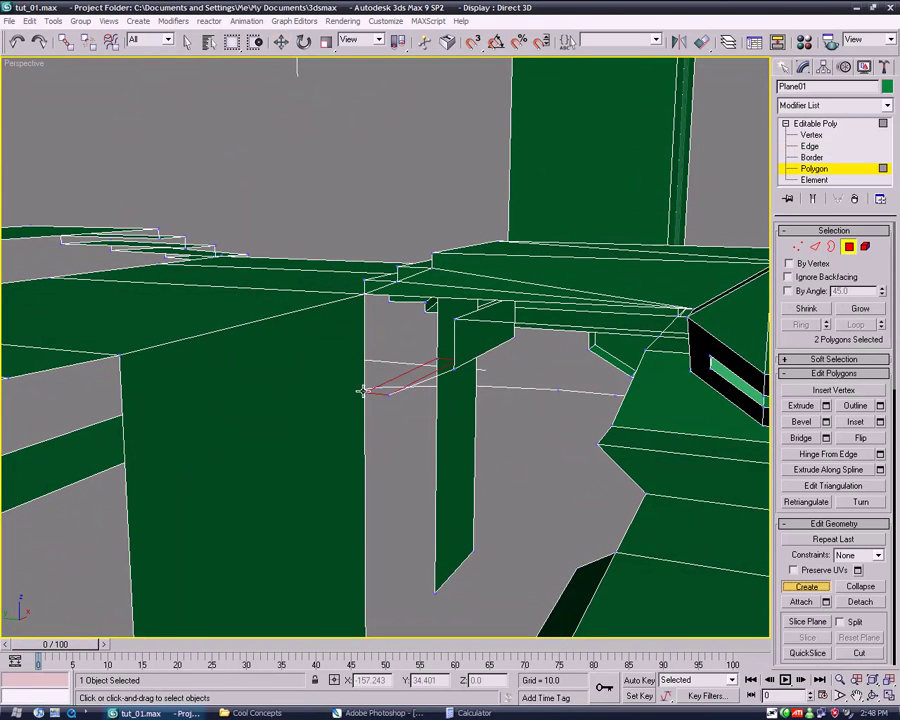
left_click(451, 367)
left_click(453, 316)
left_click(362, 294)
mouse_move(362, 294)
middle_mouse_down("alt")
mouse_move(580, 391)
mouse_move(400, 463)
mouse_move(432, 470)
middle_mouse_up("alt")
Select the long diagonal edge at Edge level with Move active.
key("w")
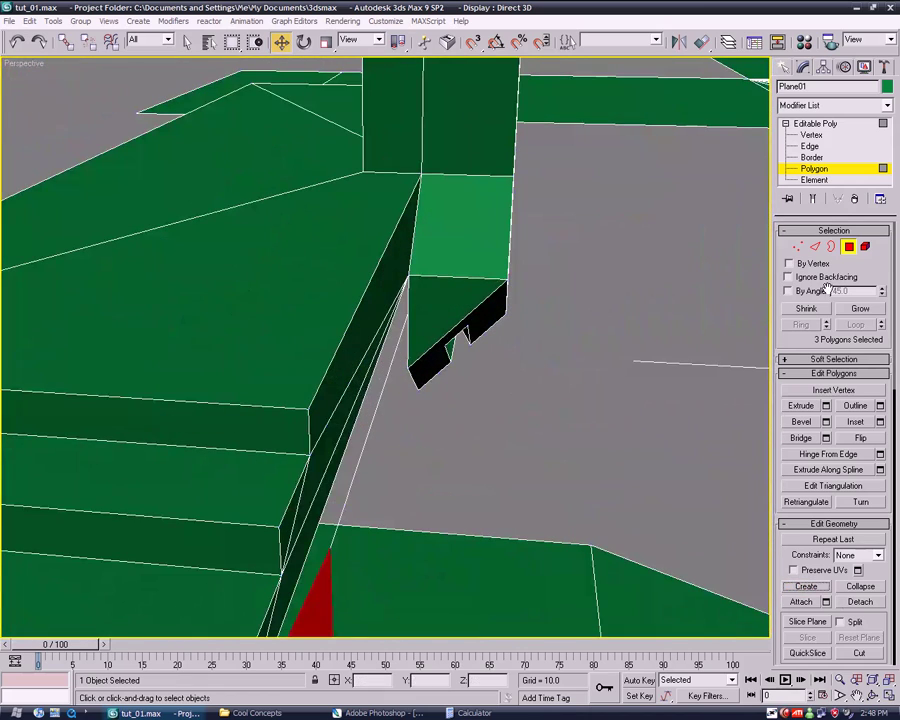
left_click(809, 146)
left_click(388, 390)
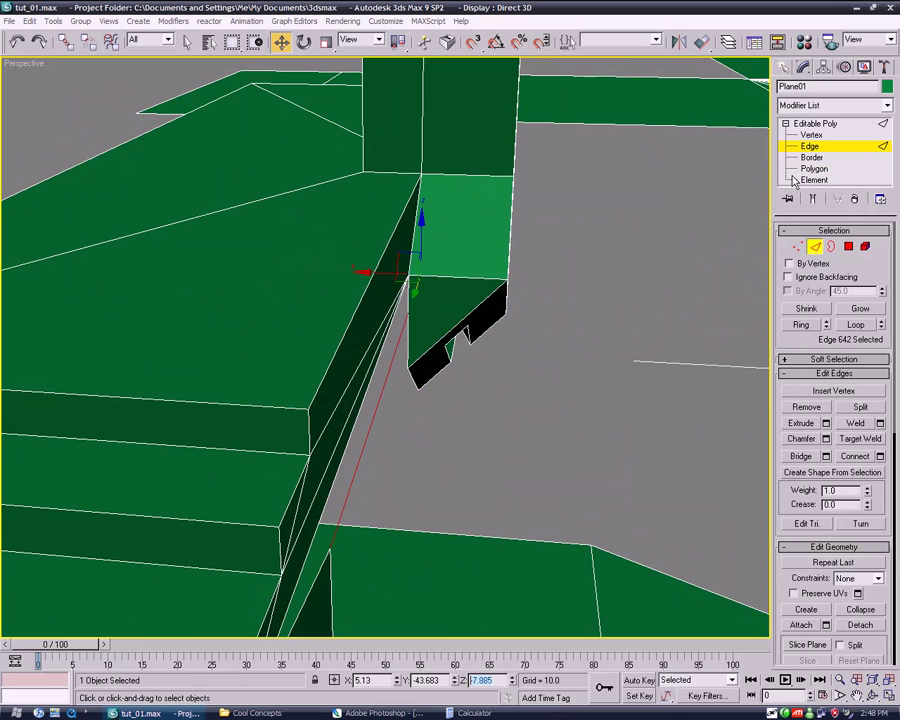
mouse_move(505, 290)
middle_mouse_down("alt")
mouse_move(486, 390)
mouse_move(575, 378)
mouse_move(630, 384)
mouse_move(590, 378)
middle_mouse_up("alt")
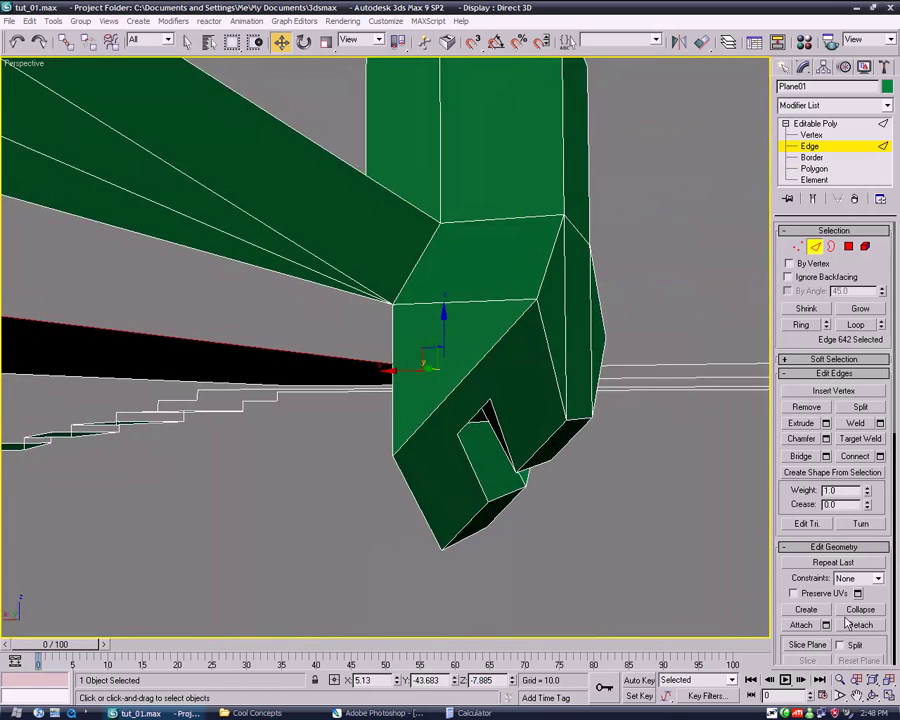
Cut a diagonal edge from the corner vertex across the ledge's lit front face.
scroll(886, 600, "down", 3)
left_click(862, 557)
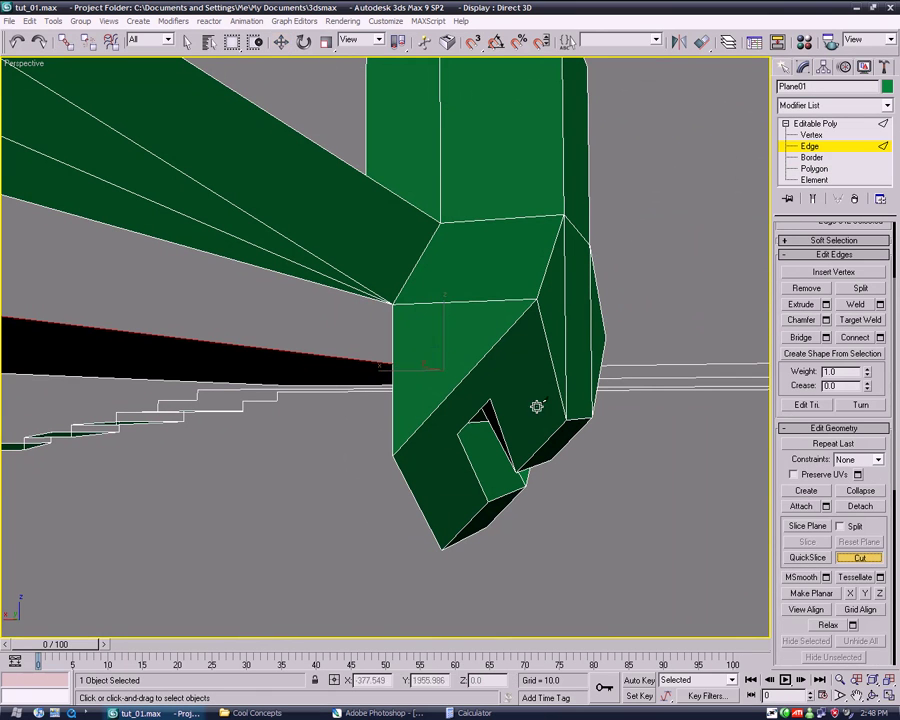
left_click(537, 300)
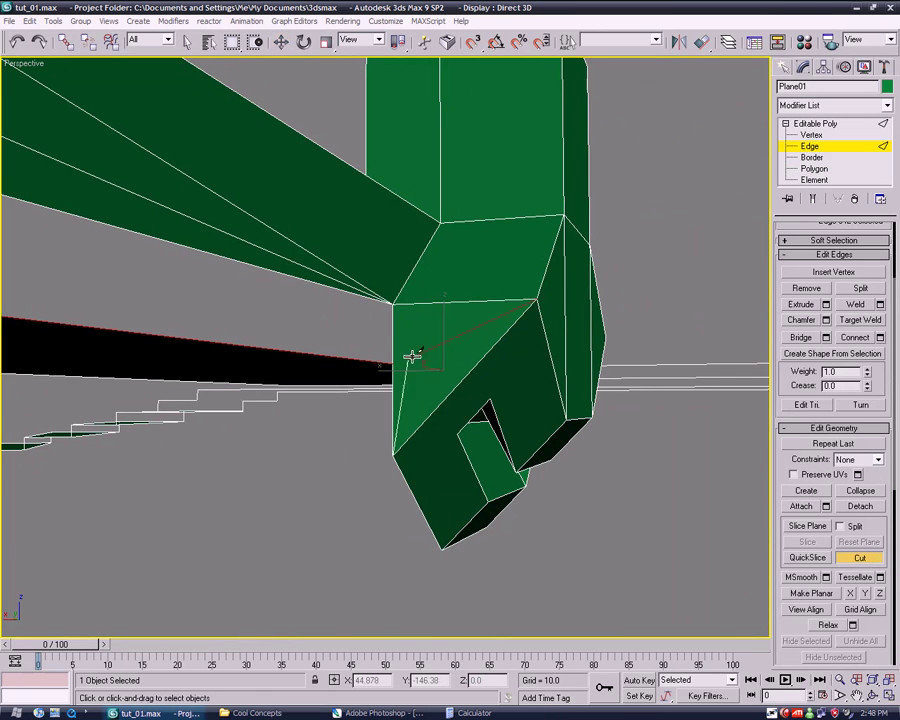
left_click(392, 371)
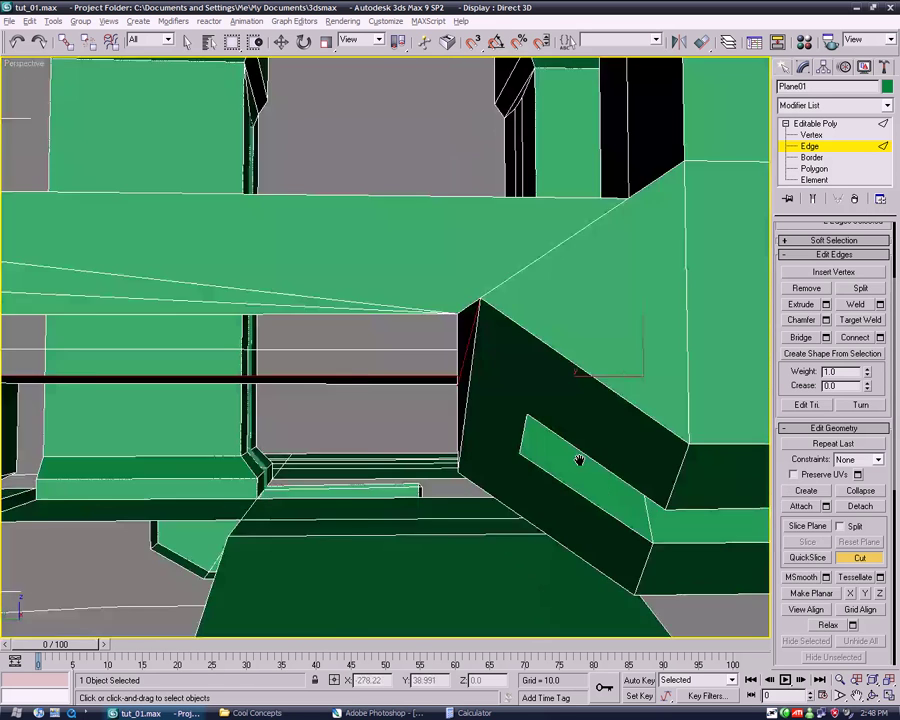
middle_click_drag(703, 488, 481, 449, "alt")
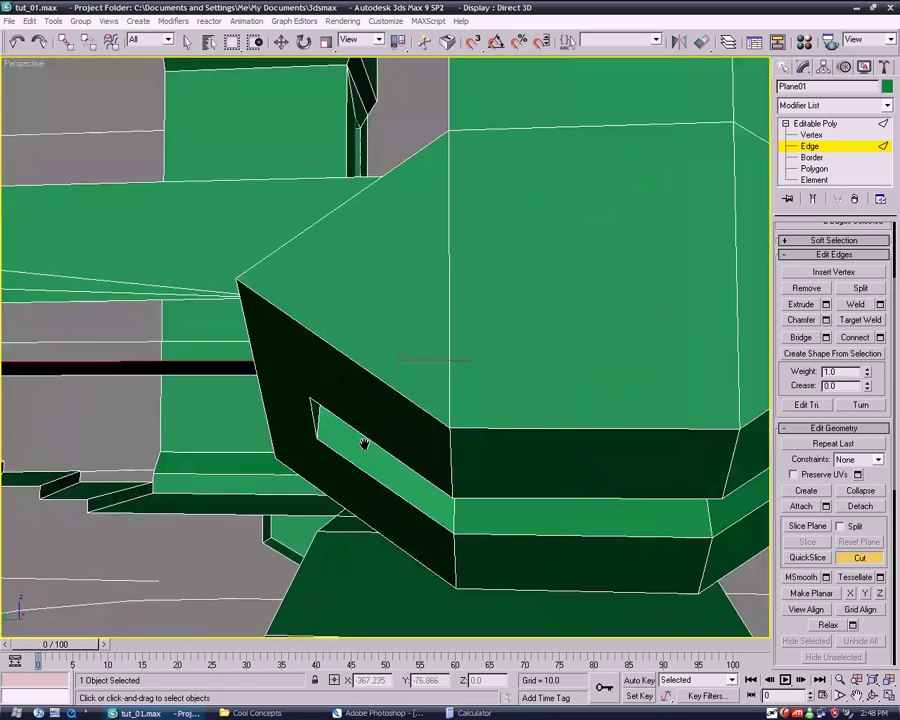
left_click(882, 550)
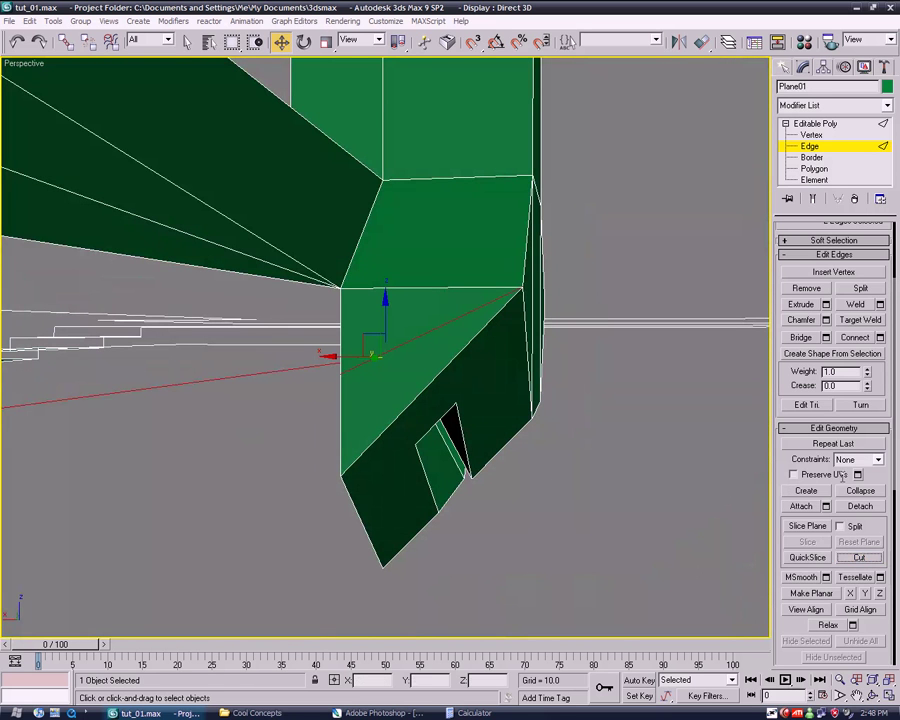
Select the ledge's left corner vertex, then the large plane beneath the ledge.
left_click(811, 135)
left_click(340, 371)
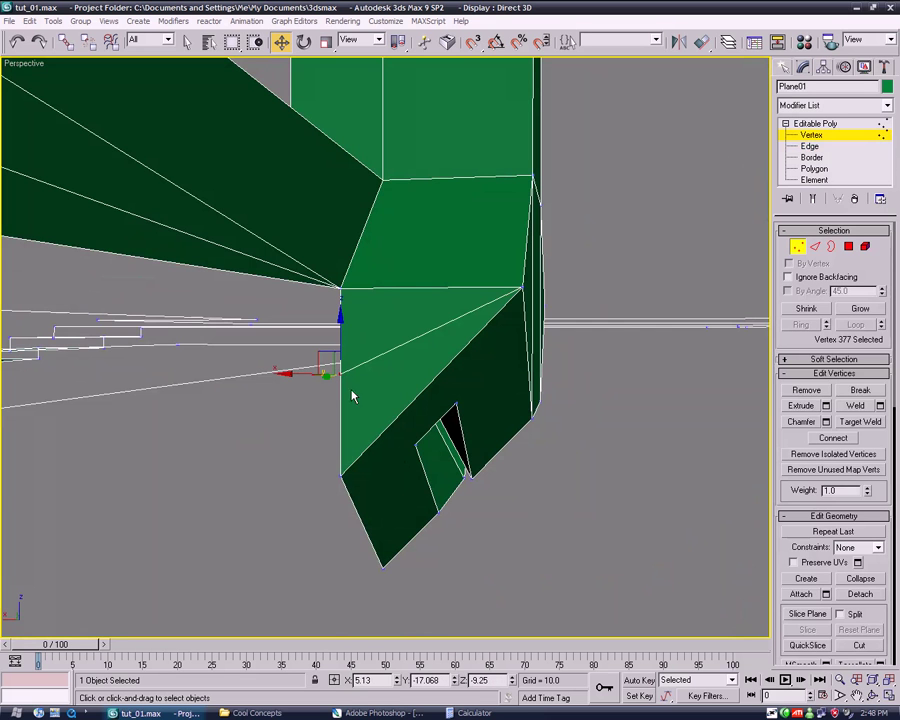
middle_click_drag(538, 486, 586, 511)
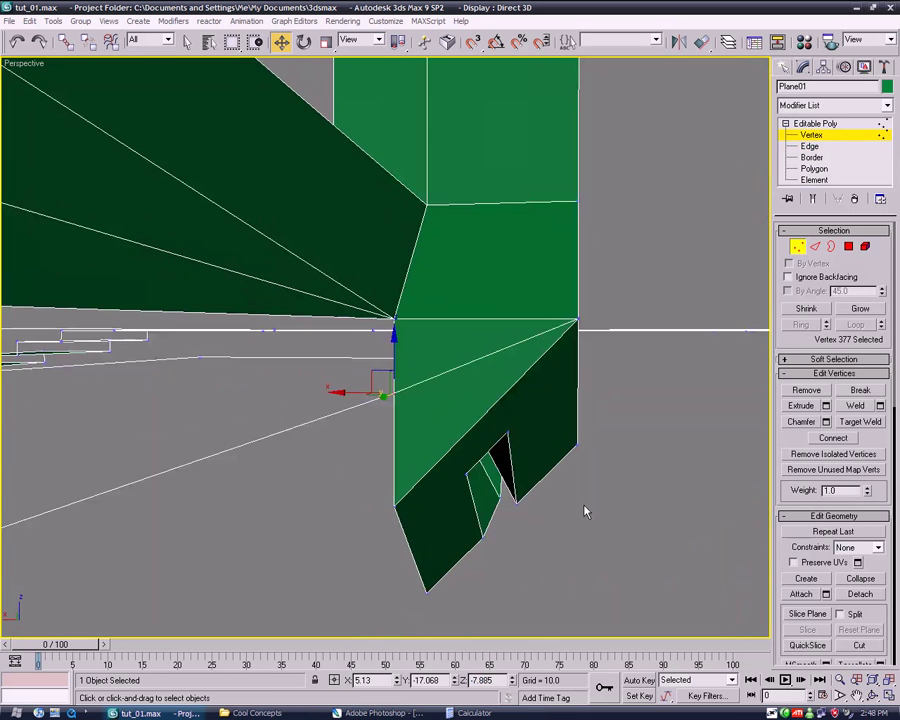
left_click(812, 169)
left_click(325, 472)
Move the dark plane's edge up so it meets the ledge structure.
middle_click_drag(325, 472, 311, 415, "alt")
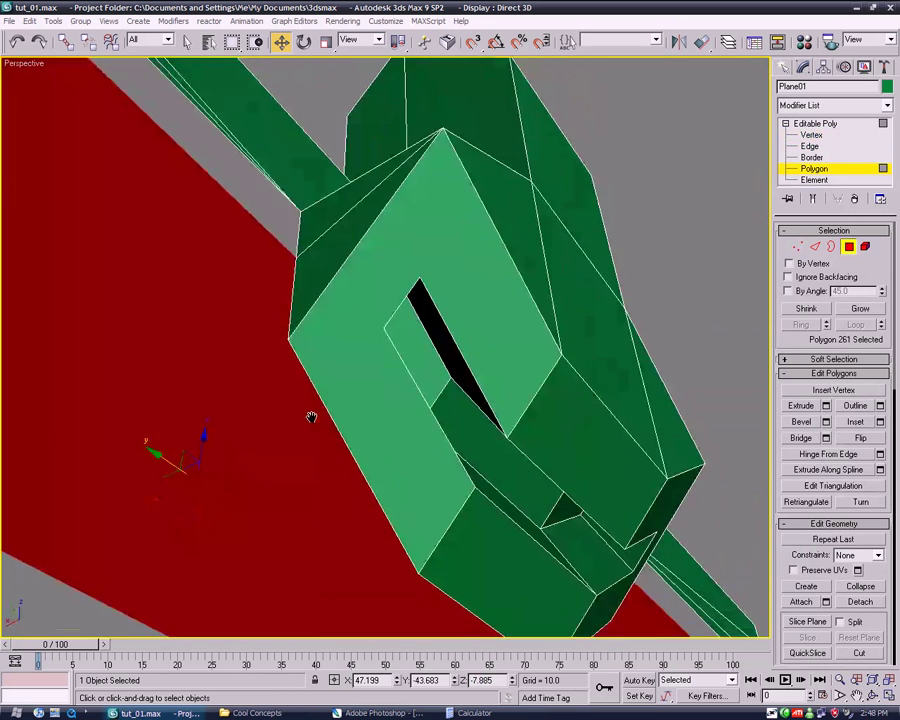
left_click(811, 146)
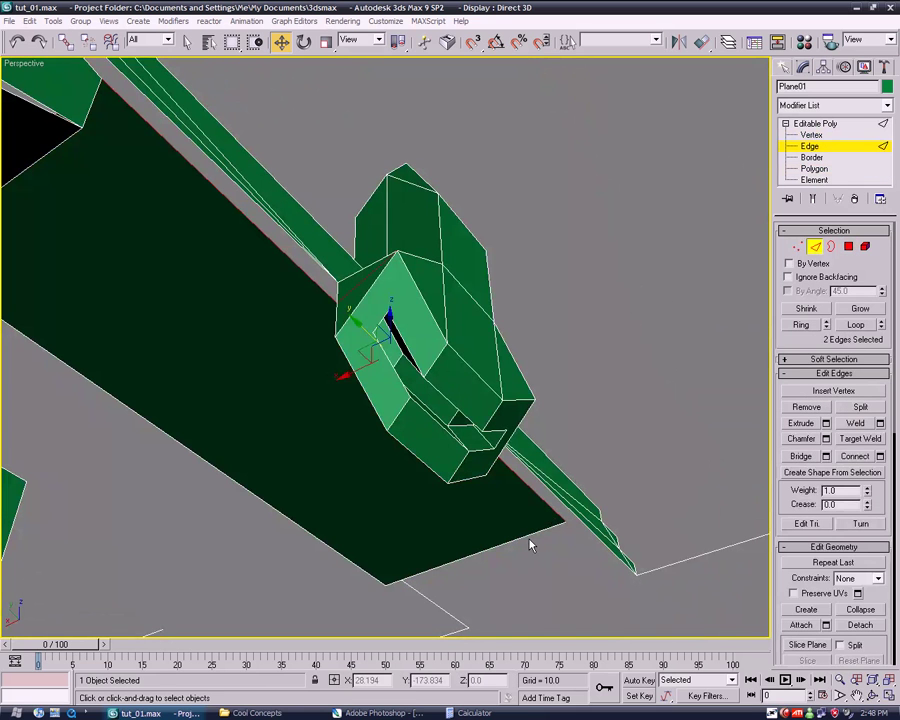
left_click(531, 545)
left_click_drag(438, 538, 208, 318)
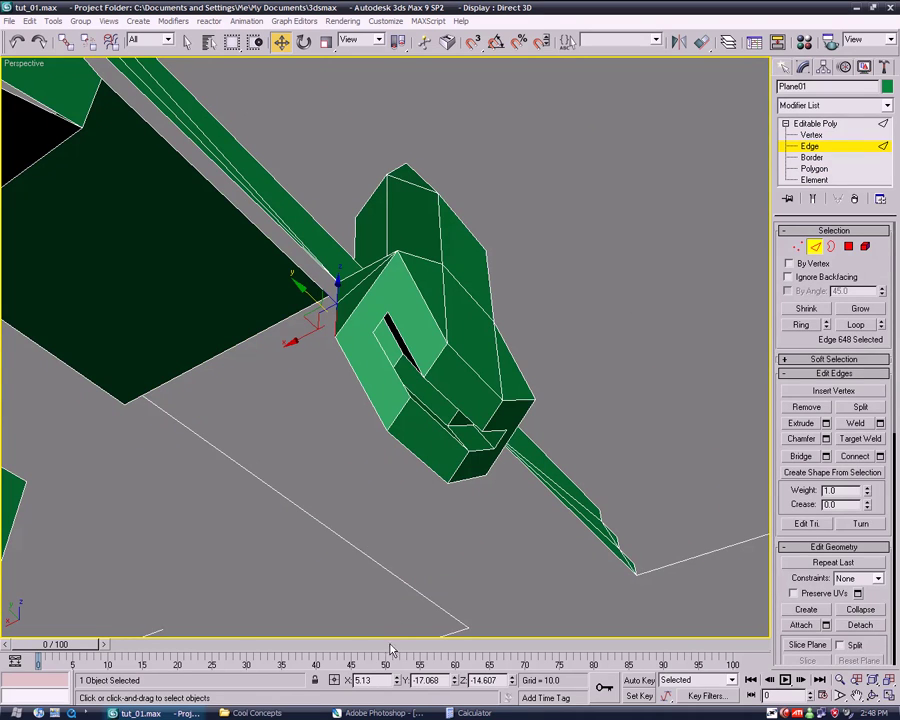
left_click(298, 309)
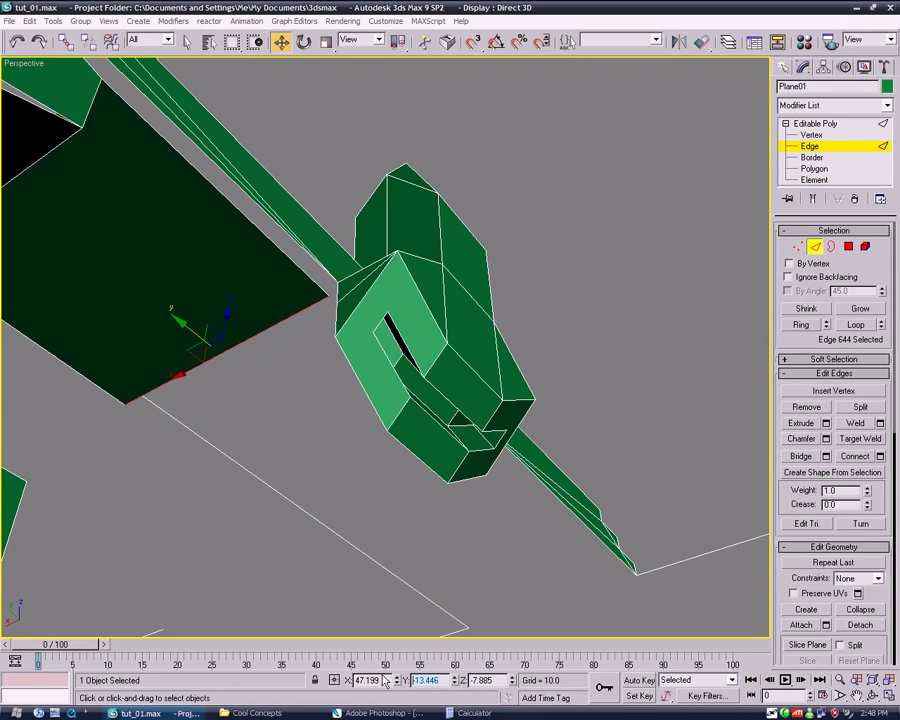
Inspect the level from several orbit angles, adding another edge to the selection.
middle_click_drag(358, 581, 536, 489, "alt")
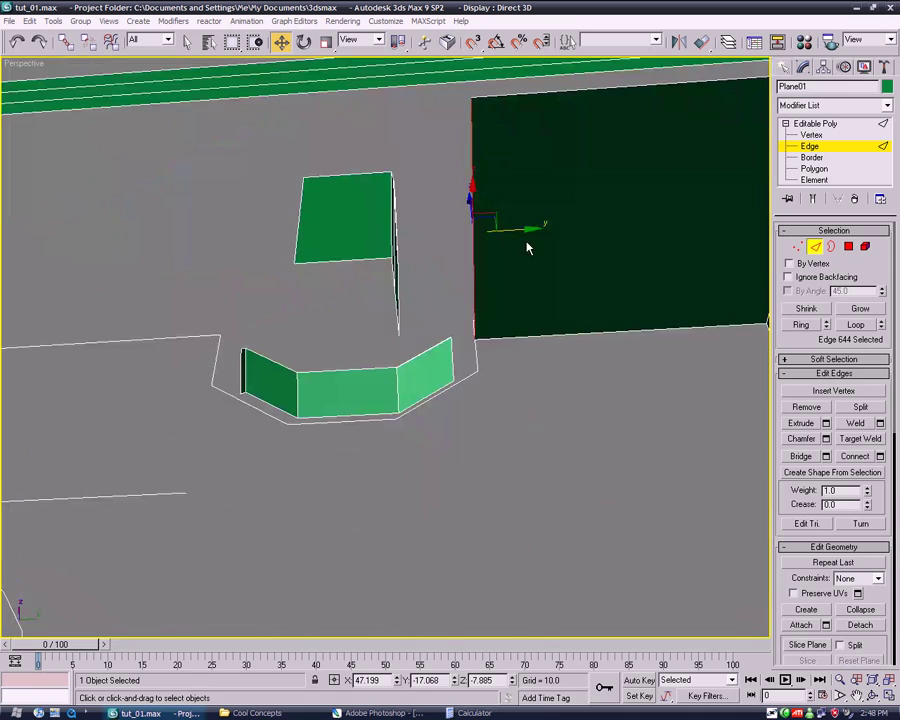
middle_click_drag(520, 230, 333, 241, "alt")
mouse_move(558, 418)
middle_mouse_down("alt")
mouse_move(727, 474)
mouse_move(464, 314)
mouse_move(577, 436)
mouse_move(659, 403)
mouse_move(726, 477)
middle_mouse_up("alt")
mouse_move(423, 409)
middle_mouse_down("alt")
mouse_move(462, 480)
mouse_move(361, 438)
mouse_move(486, 428)
mouse_move(480, 420)
middle_mouse_up("alt")
mouse_move(333, 347)
middle_mouse_down("alt")
mouse_move(528, 524)
mouse_move(397, 507)
middle_mouse_up("alt")
left_click(443, 384, "ctrl")
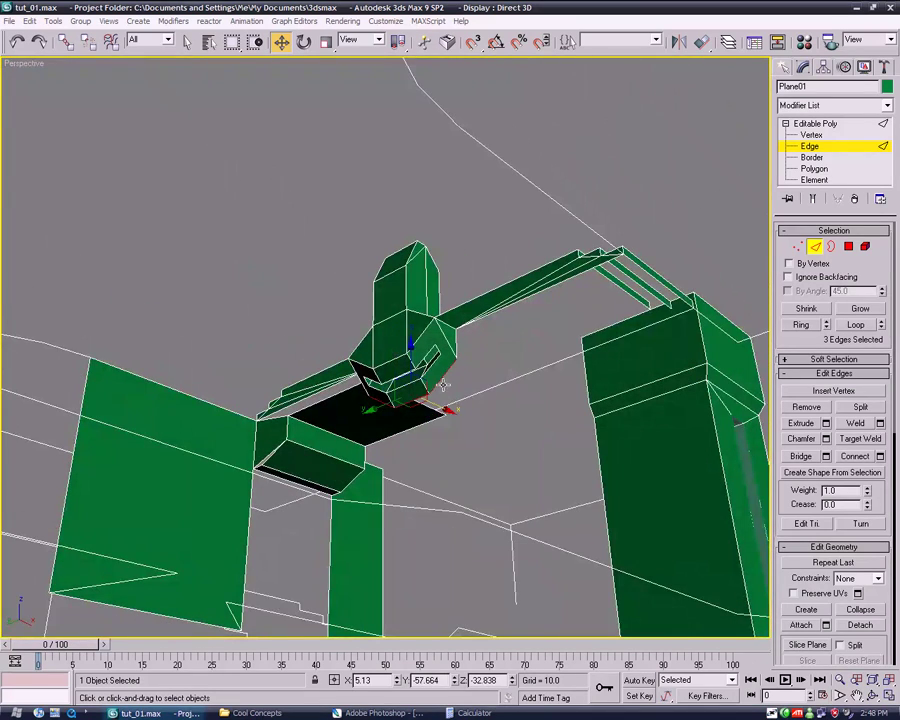
mouse_move(443, 408)
middle_mouse_down("alt")
mouse_move(474, 420)
mouse_move(478, 450)
mouse_move(414, 453)
mouse_move(402, 426)
mouse_move(488, 426)
mouse_move(506, 438)
mouse_move(480, 441)
mouse_move(504, 497)
mouse_move(516, 593)
mouse_move(432, 494)
mouse_move(500, 470)
mouse_move(462, 406)
mouse_move(443, 400)
mouse_move(468, 466)
mouse_move(469, 433)
middle_mouse_up("alt")
mouse_move(420, 385)
middle_mouse_down("alt")
mouse_move(466, 478)
mouse_move(476, 533)
mouse_move(567, 490)
mouse_move(740, 450)
mouse_move(635, 518)
mouse_move(432, 416)
mouse_move(580, 350)
middle_mouse_up("alt")
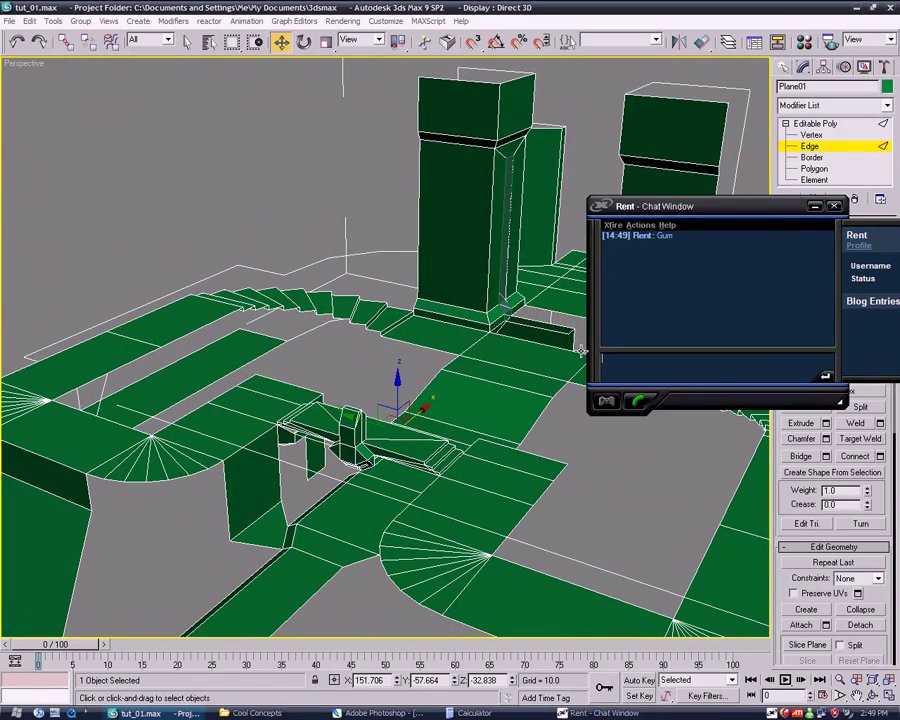
Return to 3ds Max and dismiss the accidentally opened Select Objects dialog.
left_click(580, 350)
key("h")
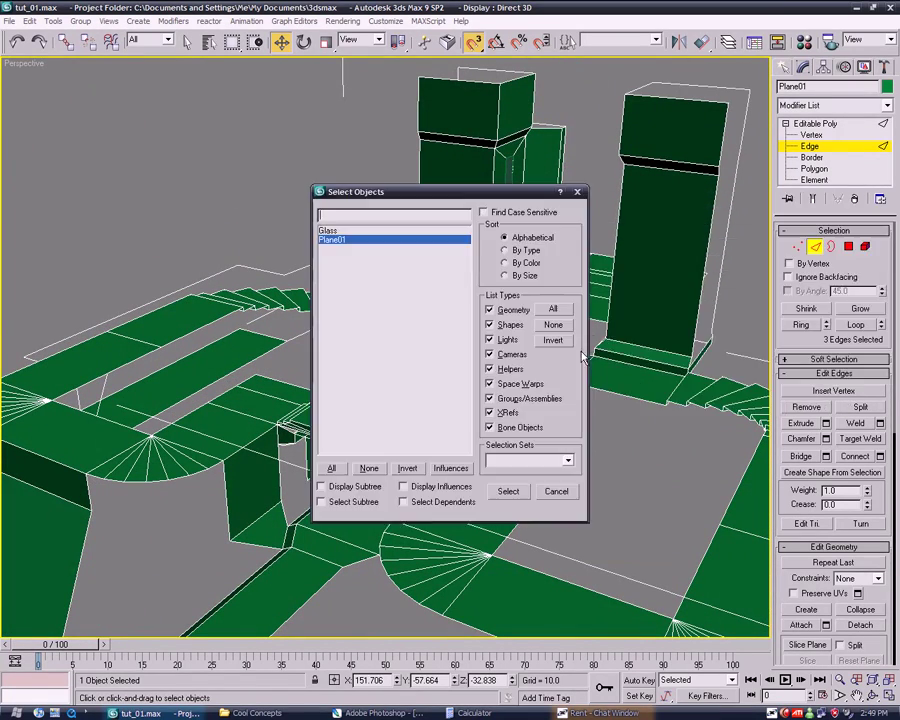
left_click(578, 195)
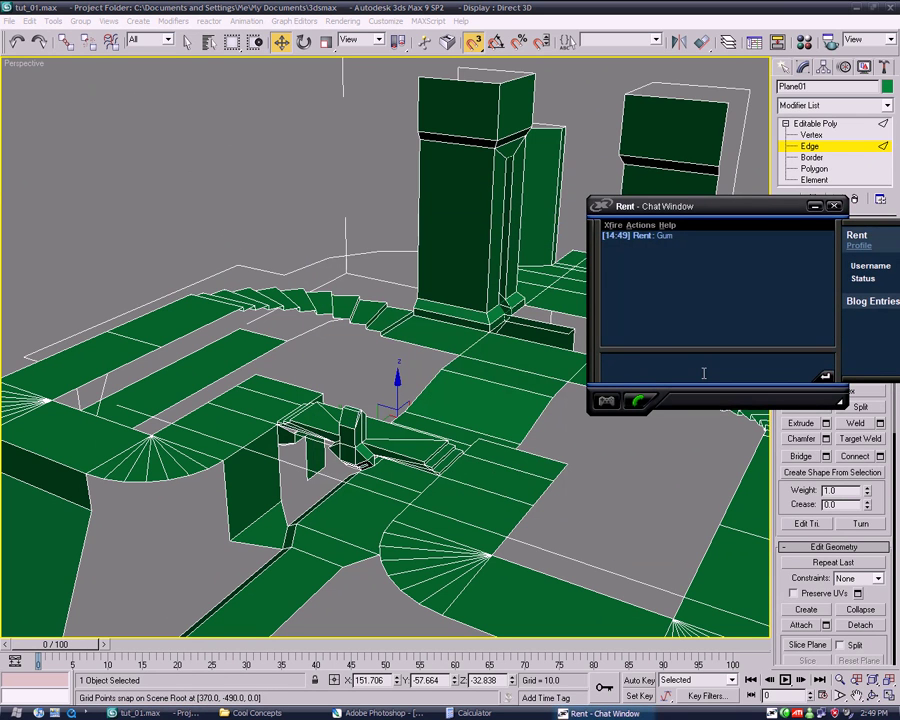
Send 'not now plz' and 'filming' in the Xfire chat, then close it.
type("not now plz")
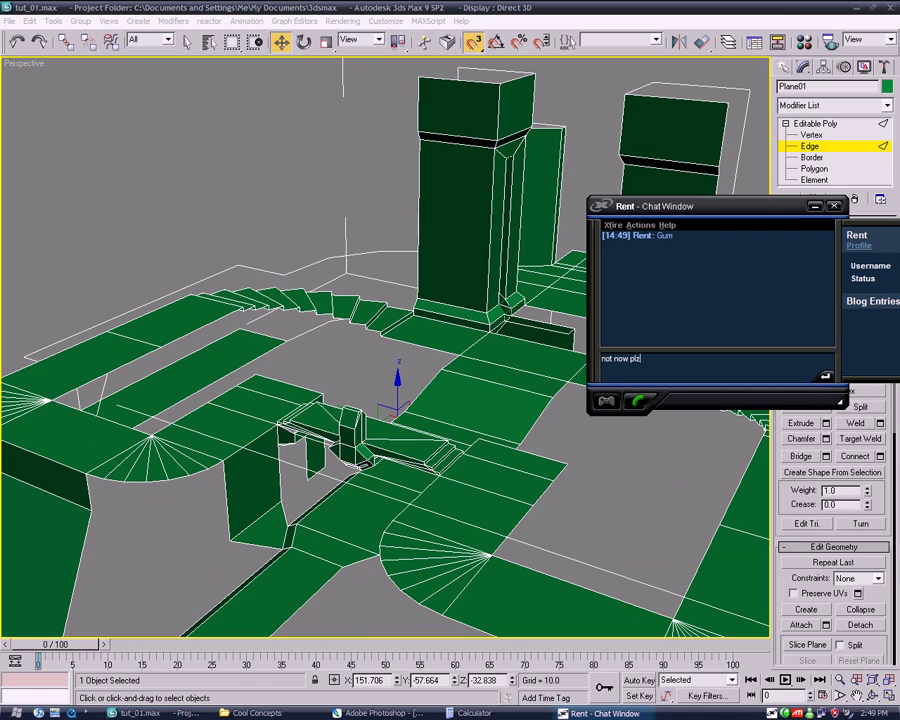
key("Return")
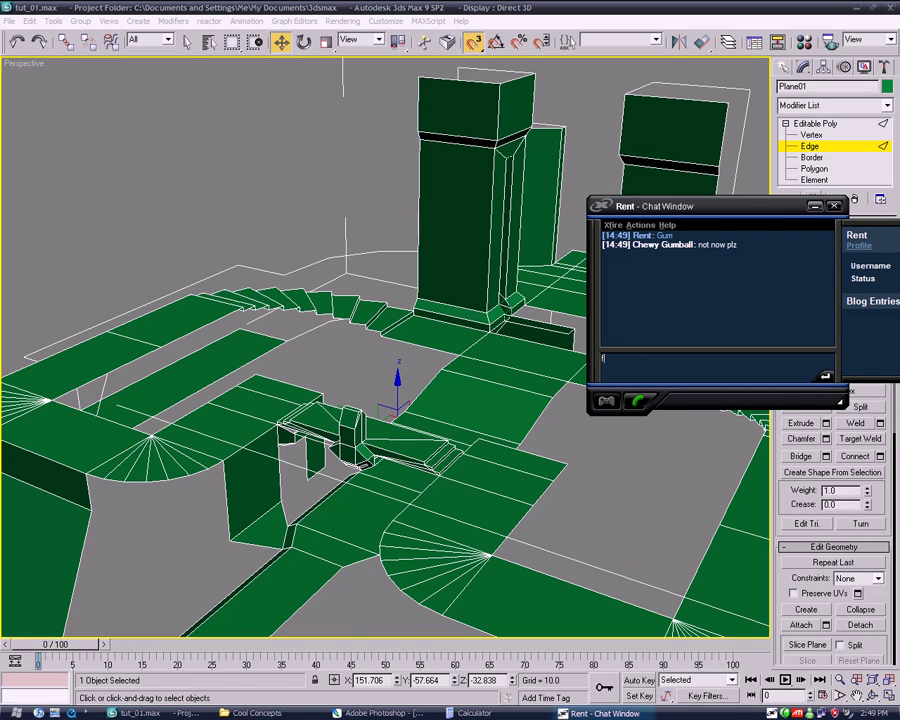
type("ing")
key("Return")
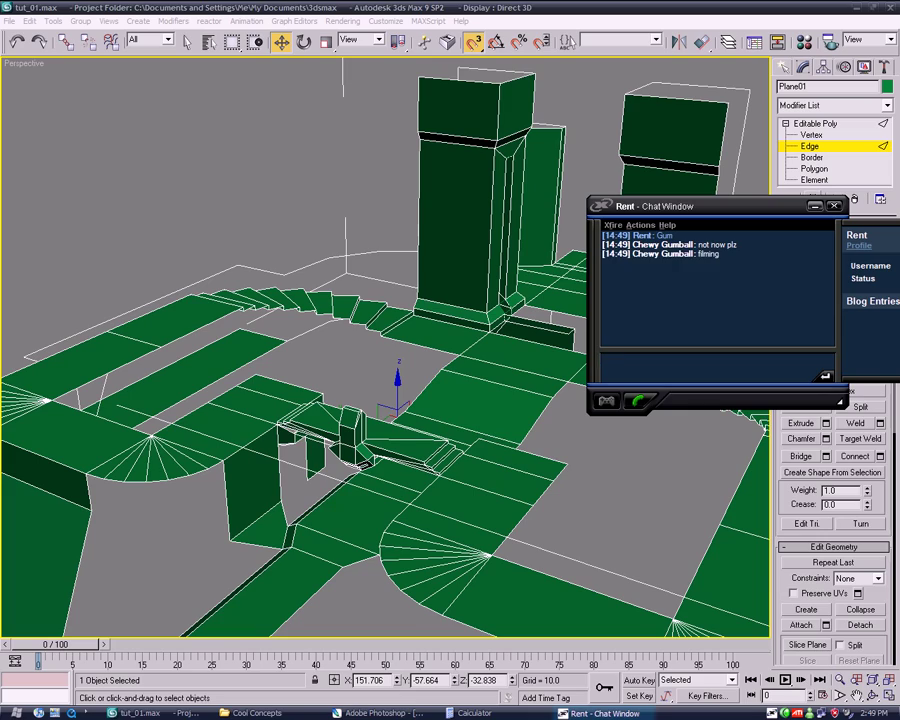
left_click(838, 206)
scroll(568, 375, "up", 3)
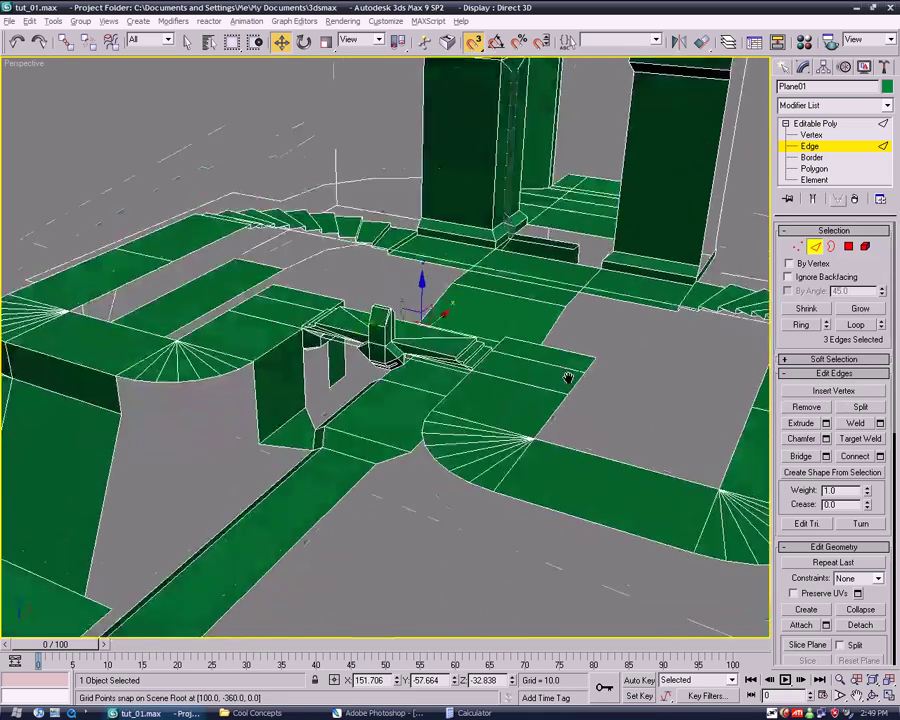
scroll(552, 407, "up", 4)
scroll(563, 418, "up", 2)
mouse_move(563, 418)
middle_mouse_down("alt")
mouse_move(498, 316)
mouse_move(476, 322)
middle_mouse_up("alt")
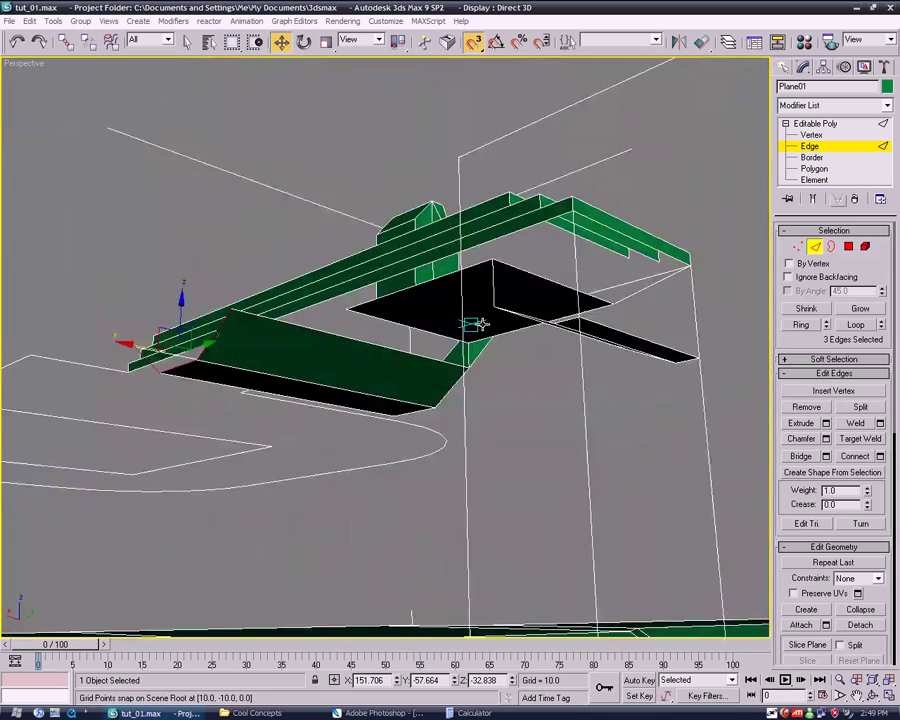
scroll(446, 368, "up", 5)
mouse_move(446, 368)
middle_mouse_down("alt")
mouse_move(583, 385)
mouse_move(450, 371)
mouse_move(335, 388)
mouse_move(386, 350)
mouse_move(518, 450)
mouse_move(326, 309)
mouse_move(385, 326)
middle_mouse_up("alt")
scroll(583, 385, "down", 5)
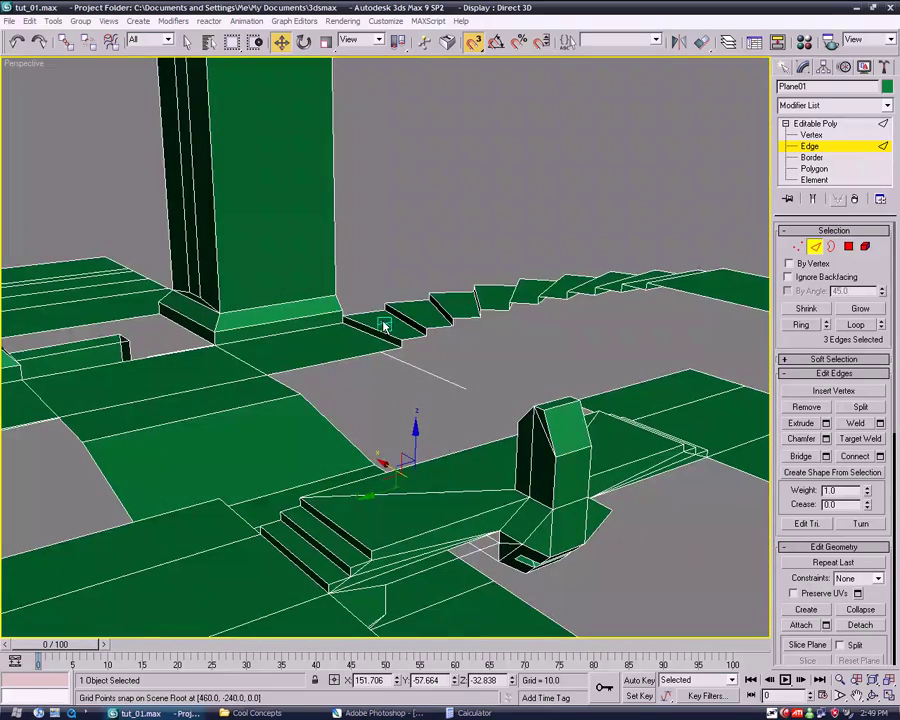
right_click(490, 390)
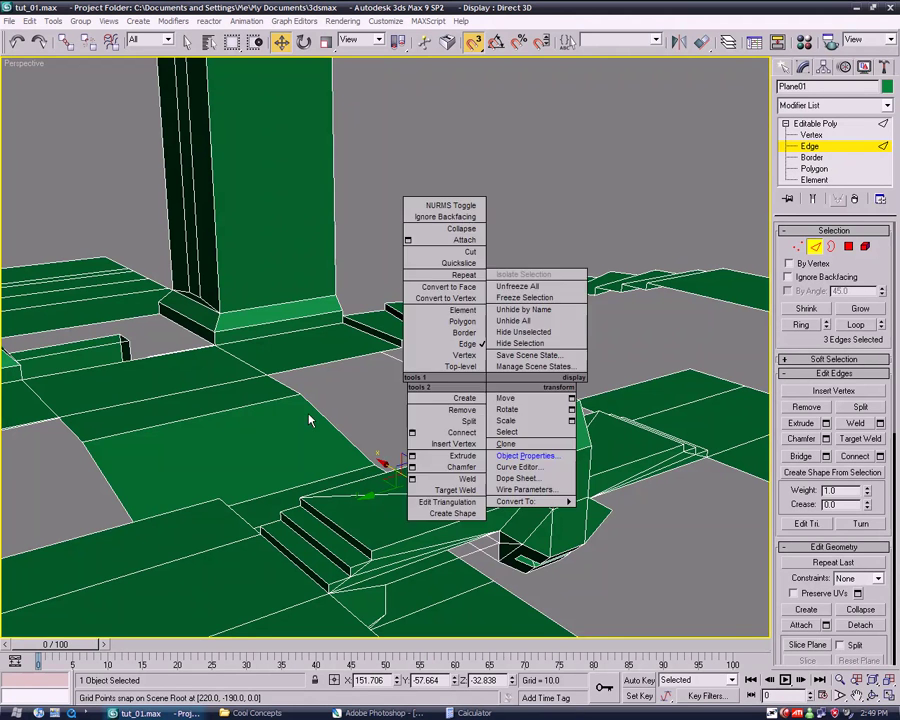
left_click(310, 420)
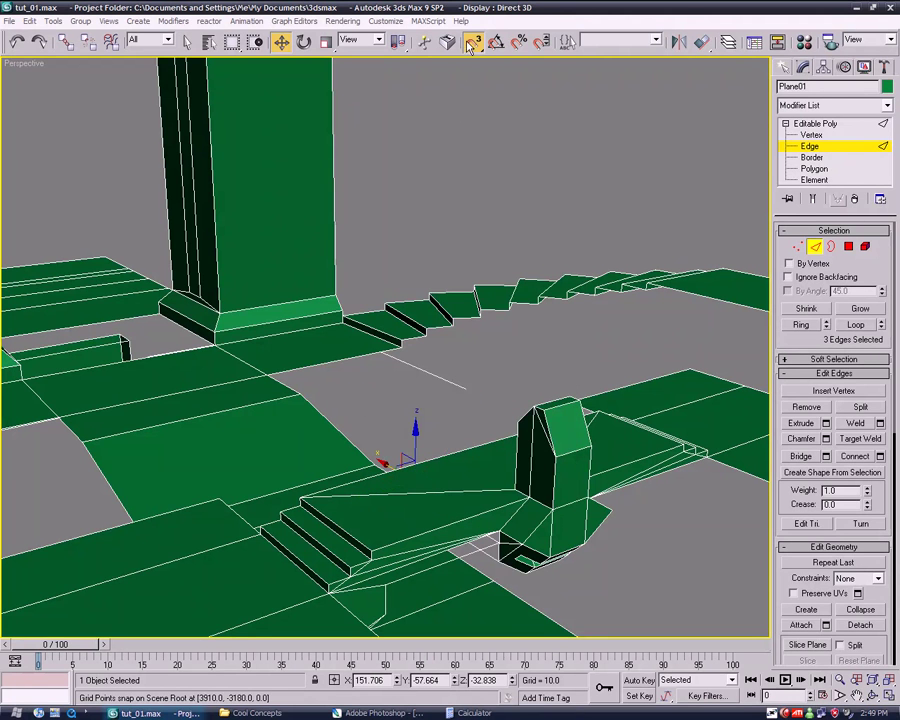
mouse_move(458, 384)
middle_mouse_down("alt")
mouse_move(417, 234)
mouse_move(470, 295)
mouse_move(478, 343)
mouse_move(500, 352)
mouse_move(436, 318)
mouse_move(323, 186)
middle_mouse_up("alt")
mouse_move(426, 356)
middle_mouse_down("alt")
mouse_move(446, 362)
mouse_move(298, 360)
middle_mouse_up("alt")
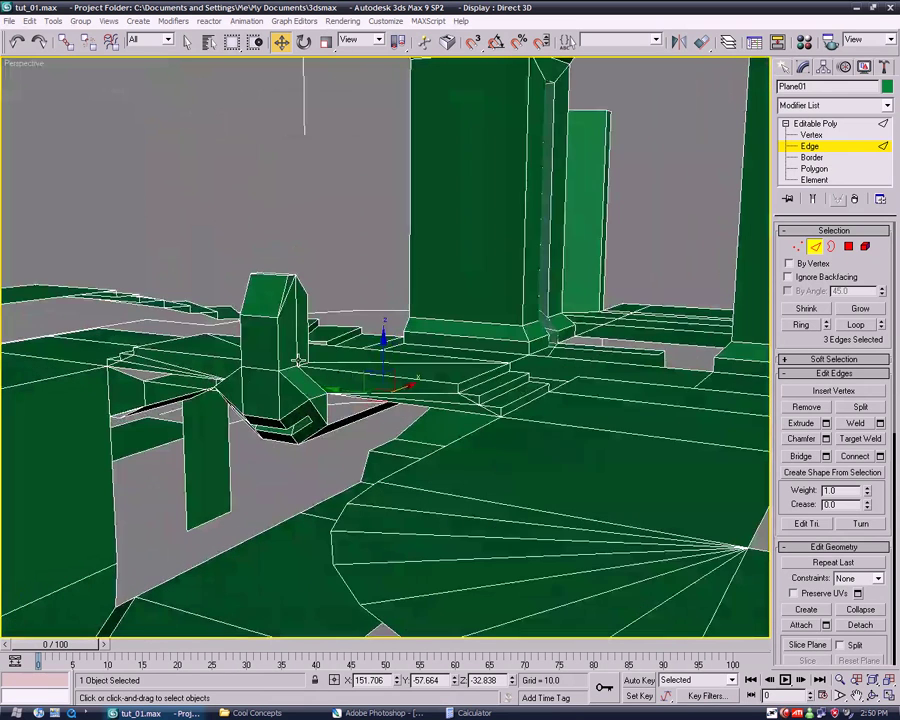
left_click(382, 713)
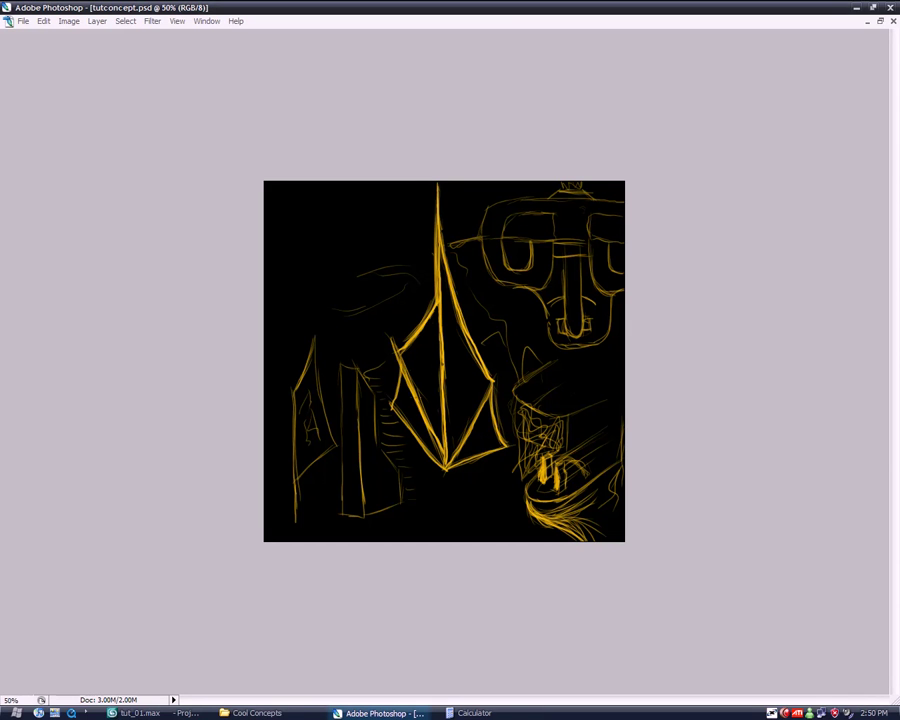
left_click(145, 713)
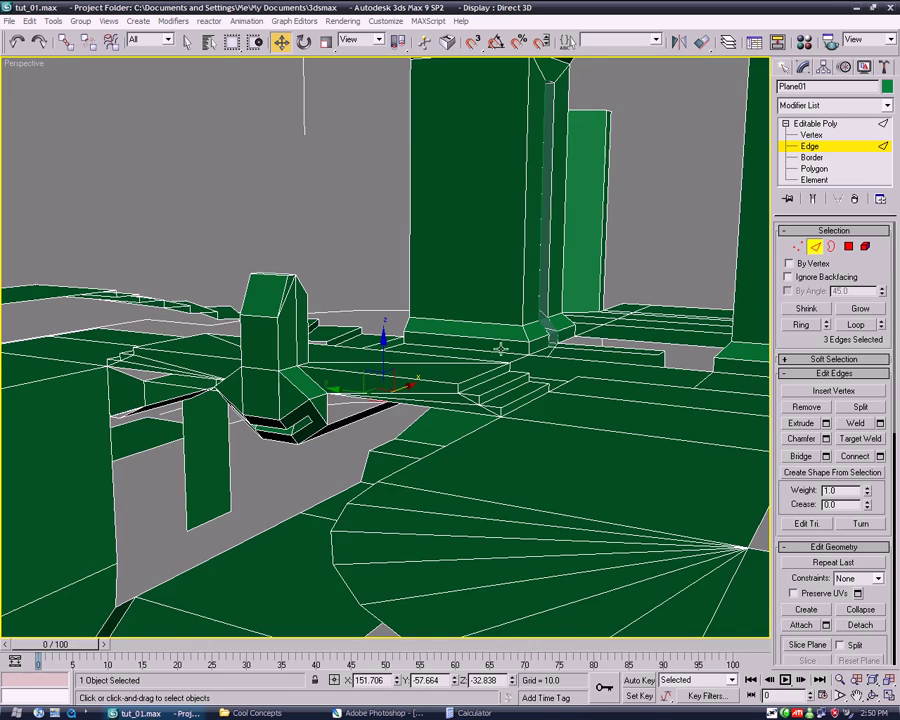
Create a polygon filling the corner gap between the ledge and the beam.
middle_click_drag(279, 502, 397, 487, "alt")
scroll(397, 487, "up", 5)
middle_click_drag(484, 450, 396, 311)
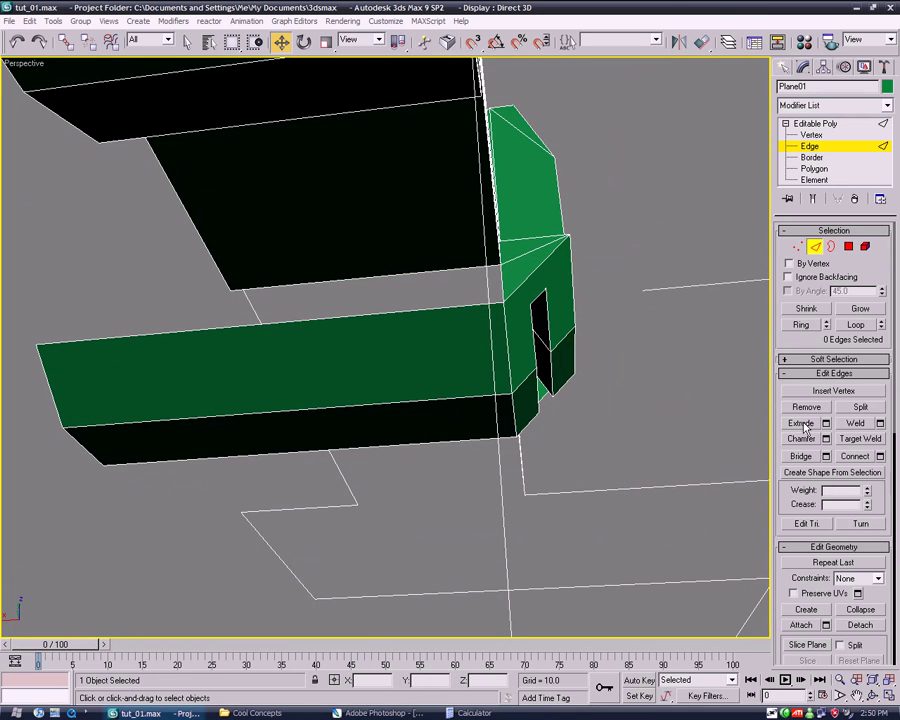
left_click(792, 172)
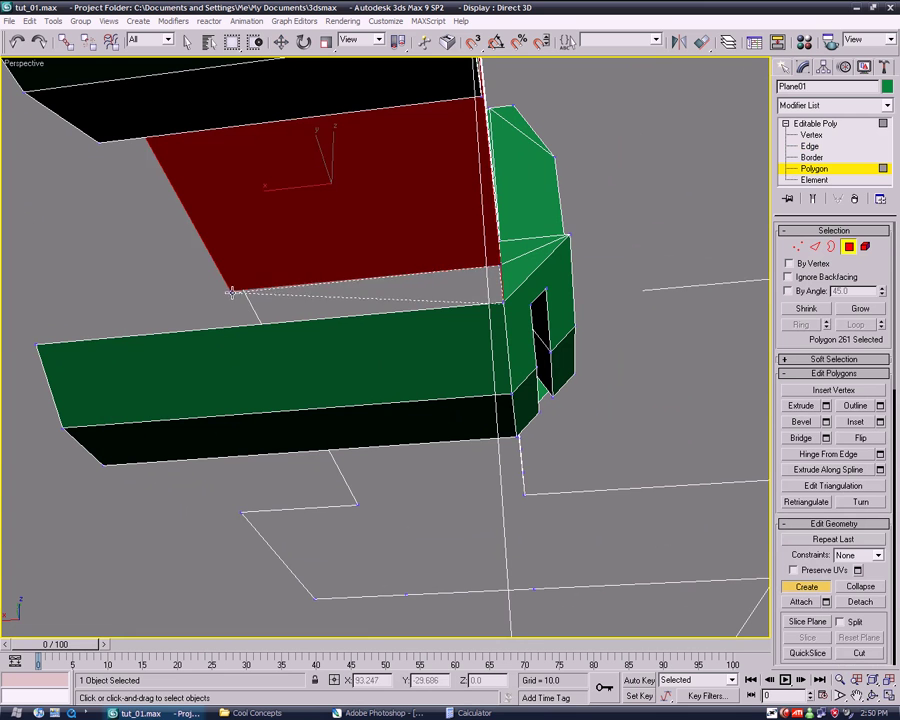
left_click(36, 346)
Create another polygon along the gap's edge, then exit Create and clear the selection.
middle_click_drag(315, 350, 365, 418, "alt")
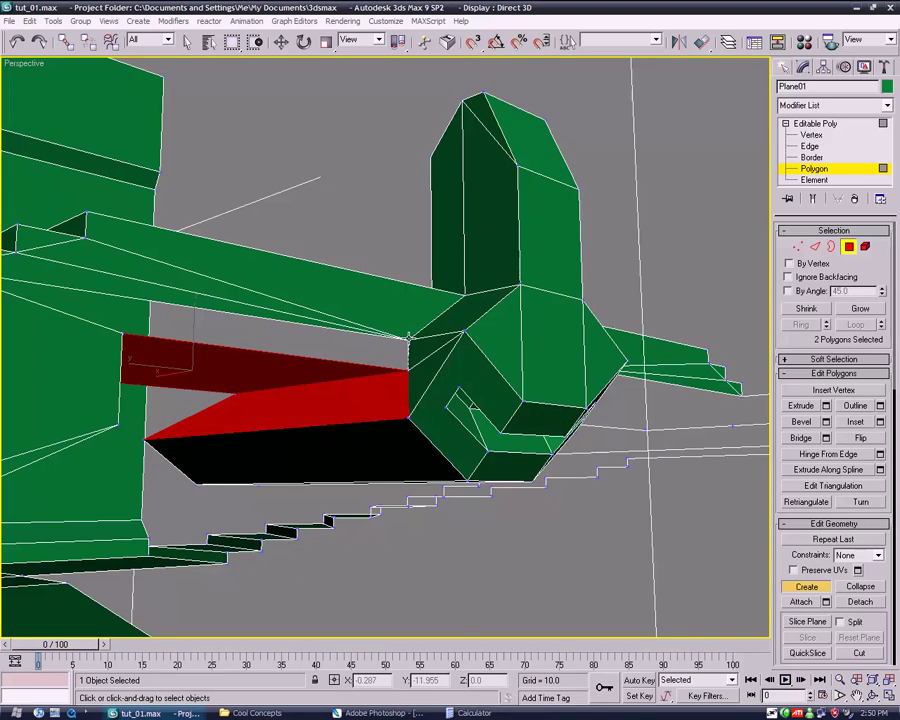
key("shift+z")
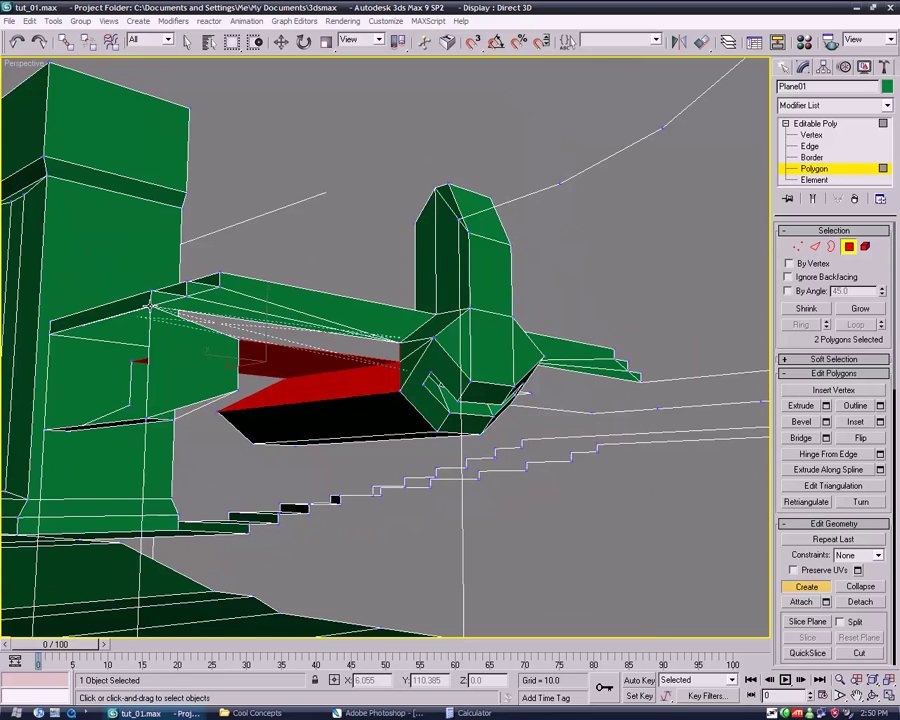
left_click(238, 337)
key("w")
left_click(596, 528)
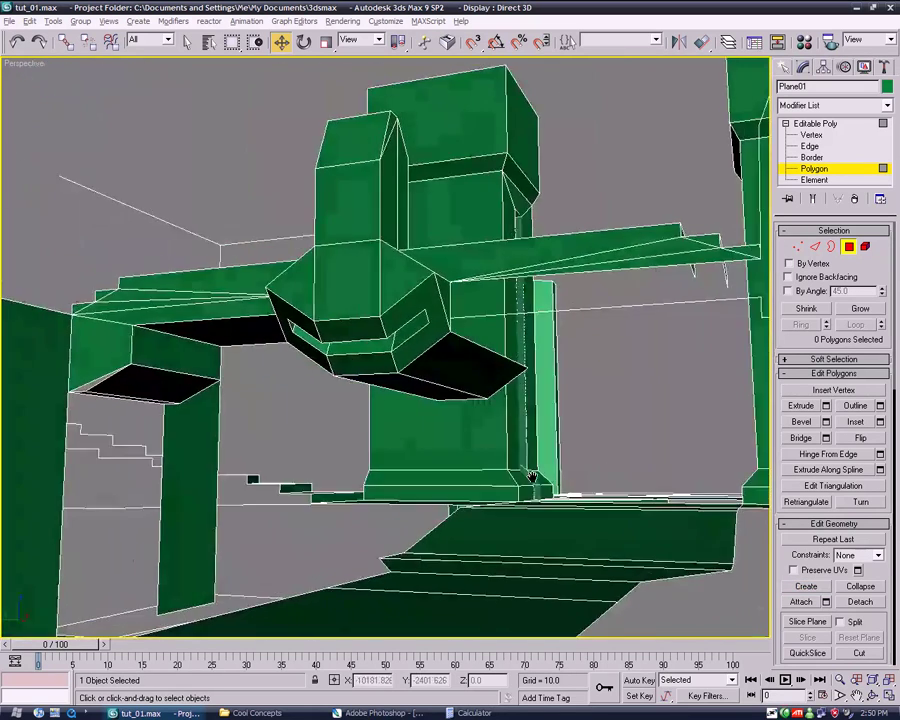